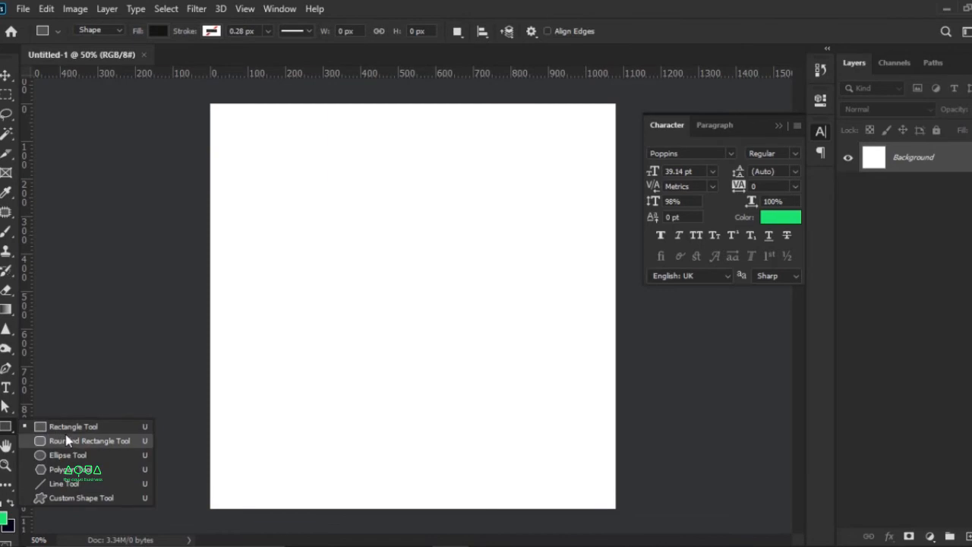
# Step: Draw a near-black rectangle about 624 by 820 px and centre it on the canvas horizontally and vertically
pyautogui.click(63, 427)
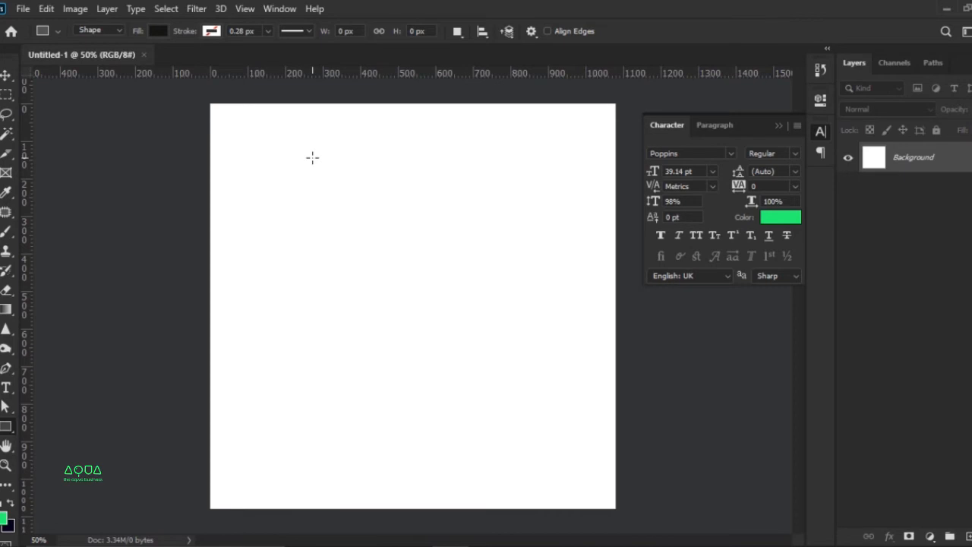
pyautogui.moveTo(316, 138); pyautogui.dragTo(523, 461)
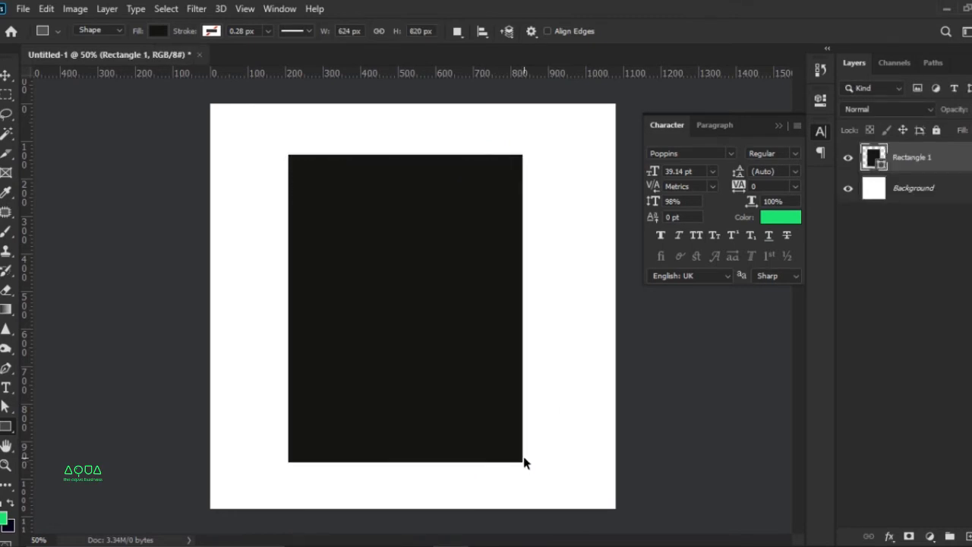
pyautogui.press('v')
pyautogui.hotkey('ctrl', 'a')
pyautogui.click(332, 31)
pyautogui.click(429, 32)
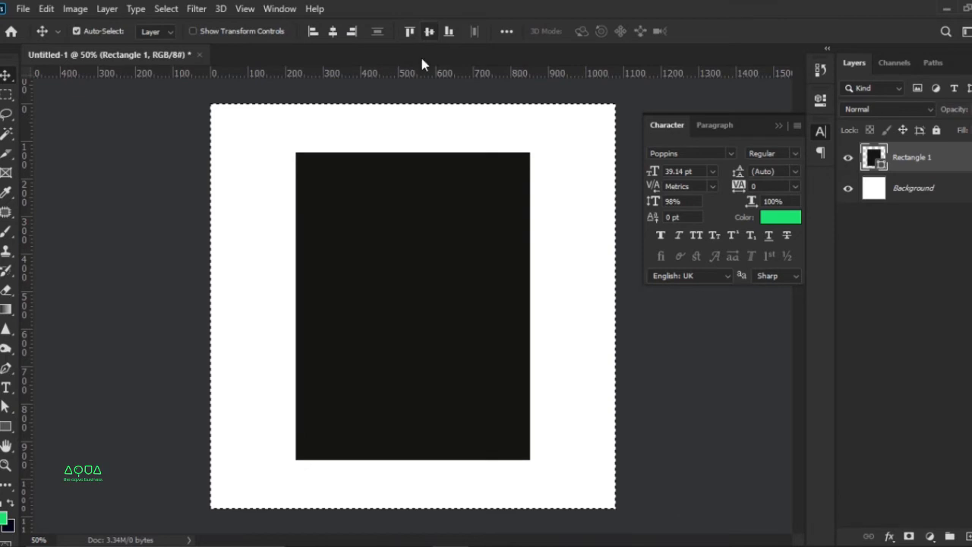
pyautogui.hotkey('ctrl', 'd')
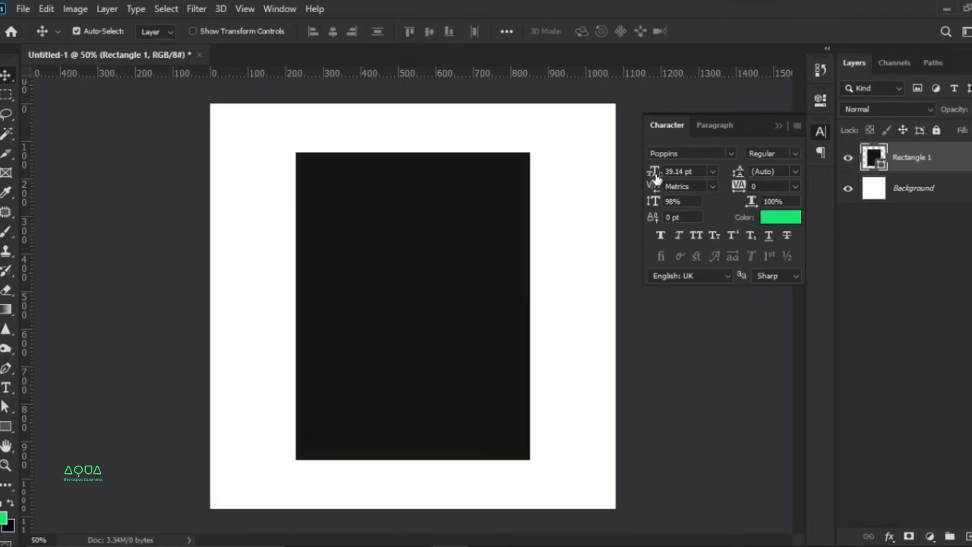
# Step: Duplicate the rectangle and narrow the copy to a strip about 38 px wide along the outside of its left edge
pyautogui.hotkey('ctrl', 'j')
pyautogui.hotkey('ctrl', 't')
pyautogui.moveTo(532, 305); pyautogui.dragTo(293, 263)
pyautogui.click(733, 34)
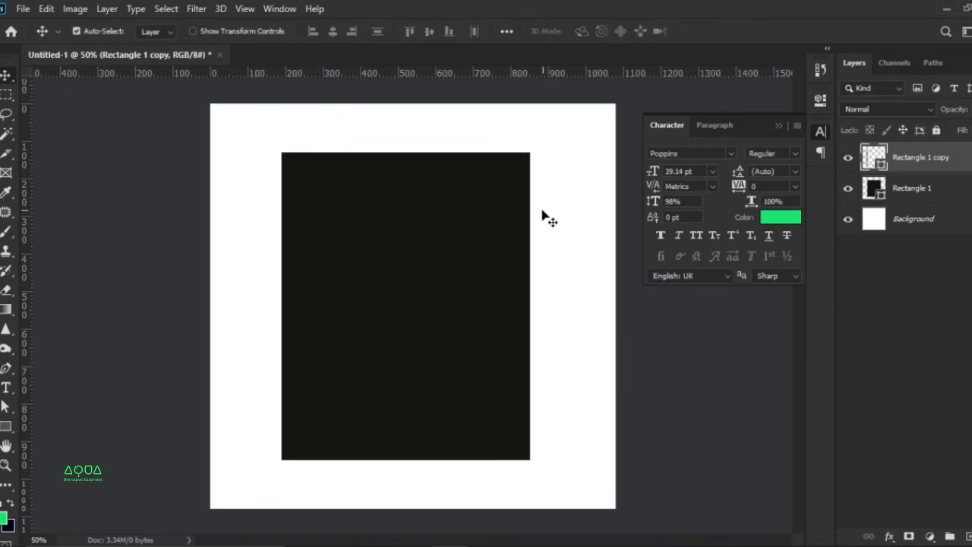
# Step: Duplicate the vertical strip and rotate the copy 90° clockwise
pyautogui.hotkey('ctrl', 'j')
pyautogui.hotkey('ctrl', 't')
pyautogui.rightClick(371, 228)
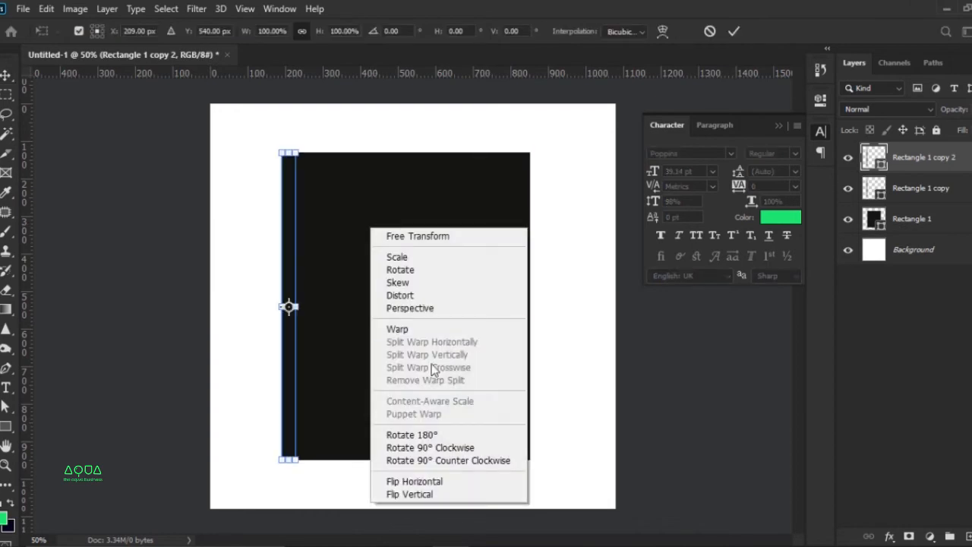
pyautogui.click(426, 447)
pyautogui.click(733, 33)
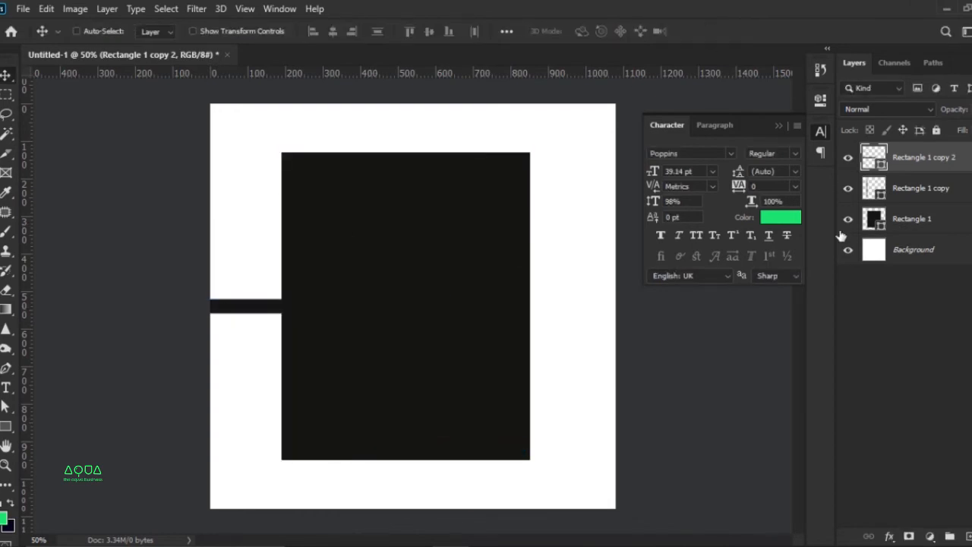
# Step: Align the horizontal strip to the left and bottom edges of the vertical strip
pyautogui.click(314, 31)
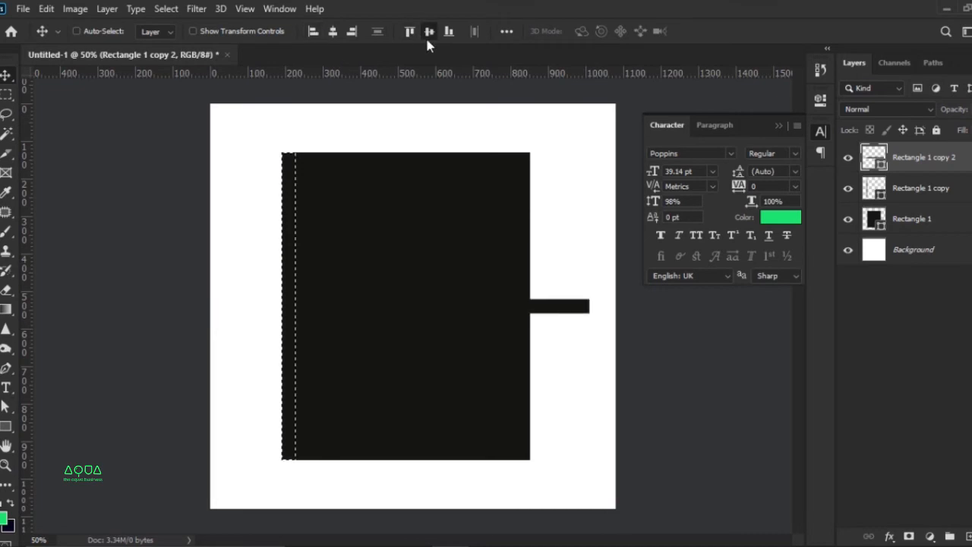
pyautogui.click(449, 31)
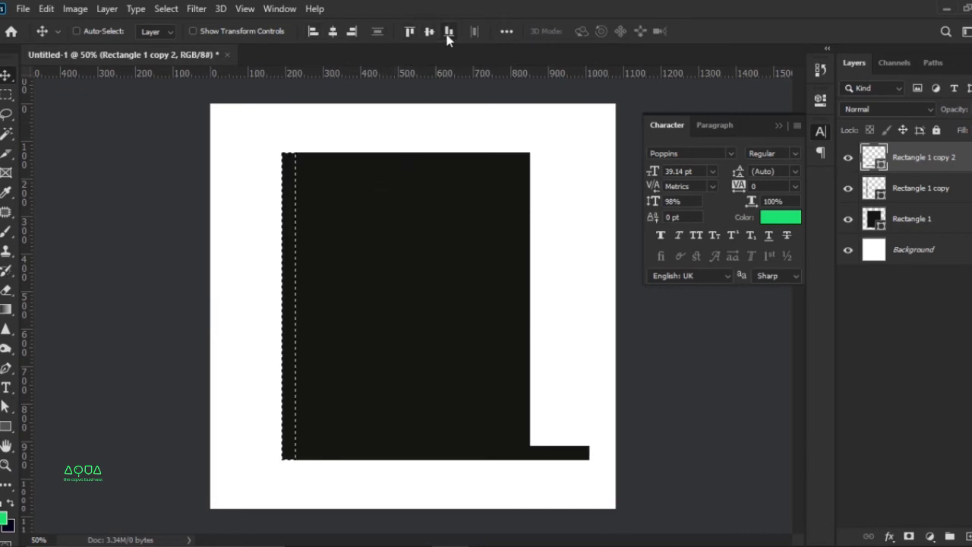
pyautogui.press('ctrl')
pyautogui.hotkey('ctrl', 'd')
pyautogui.press('a')
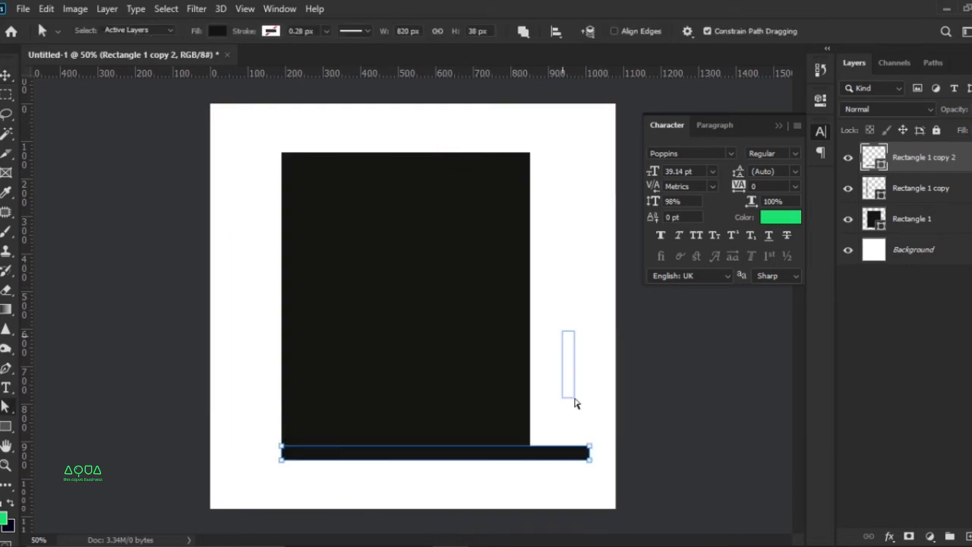
pyautogui.moveTo(575, 403); pyautogui.dragTo(575, 404)
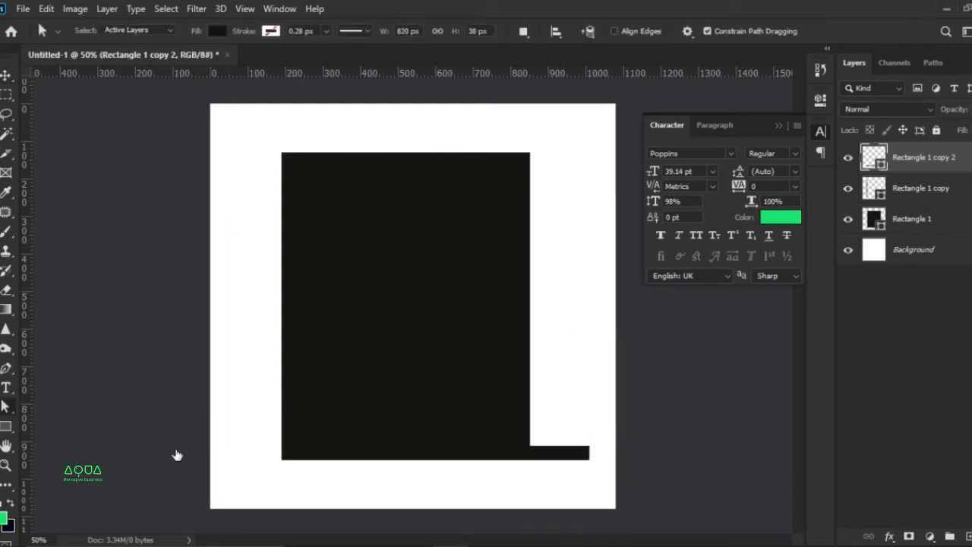
# Step: Recolour the horizontal strip and the vertical strip bright green, matching the foreground colour
pyautogui.doubleClick(878, 162)
pyautogui.write('2ecc71')
pyautogui.click(954, 122)
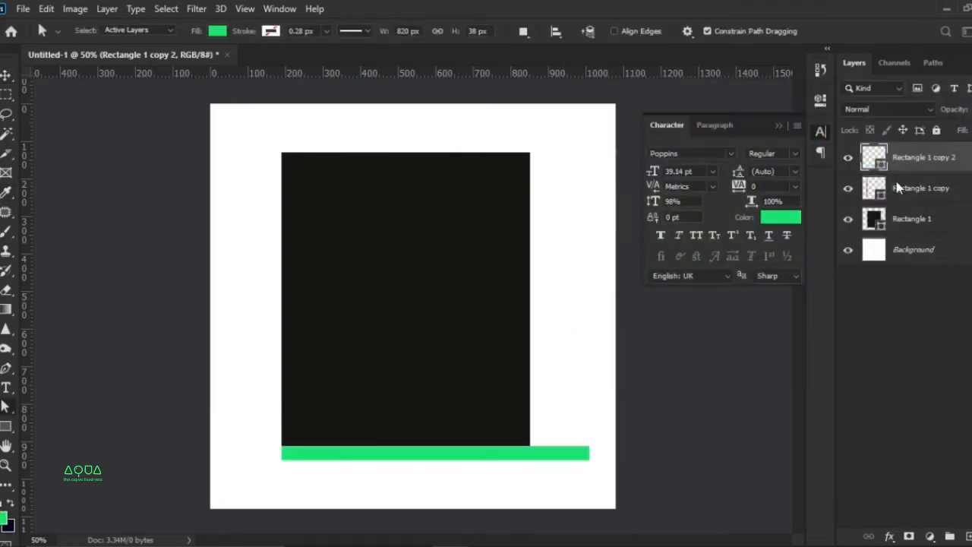
pyautogui.doubleClick(875, 197)
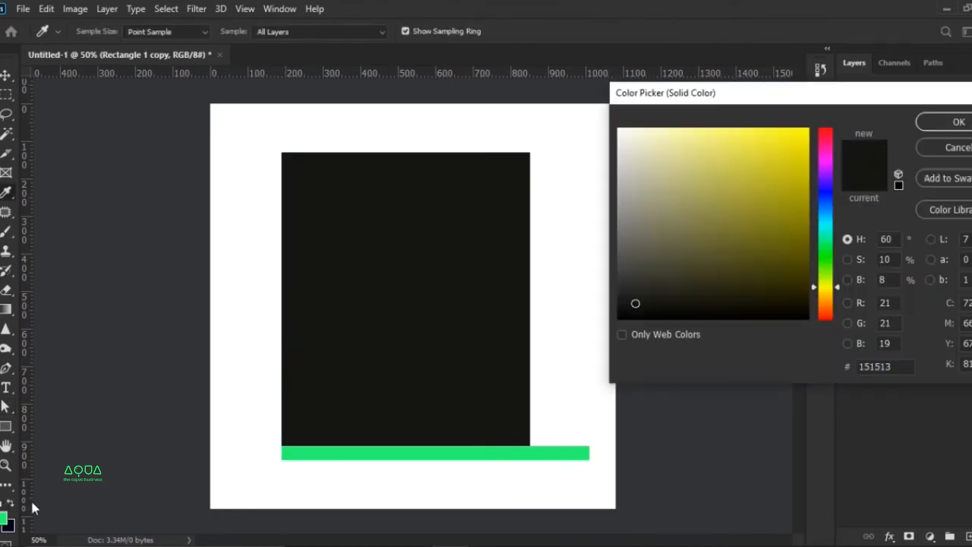
pyautogui.click(11, 510)
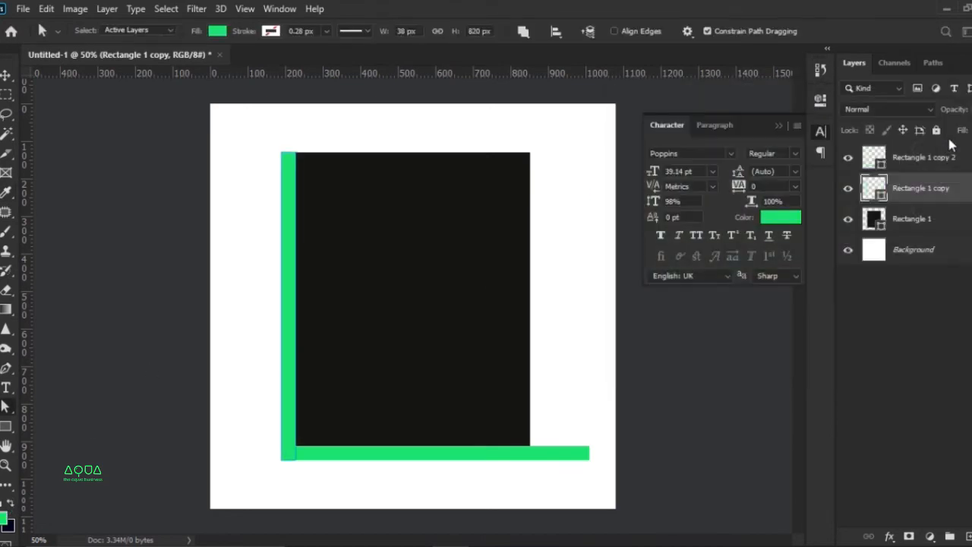
# Step: Shorten the horizontal green strip from its right end to 662 px, flush with the dark rectangle's right edge
pyautogui.moveTo(553, 420); pyautogui.dragTo(623, 456)
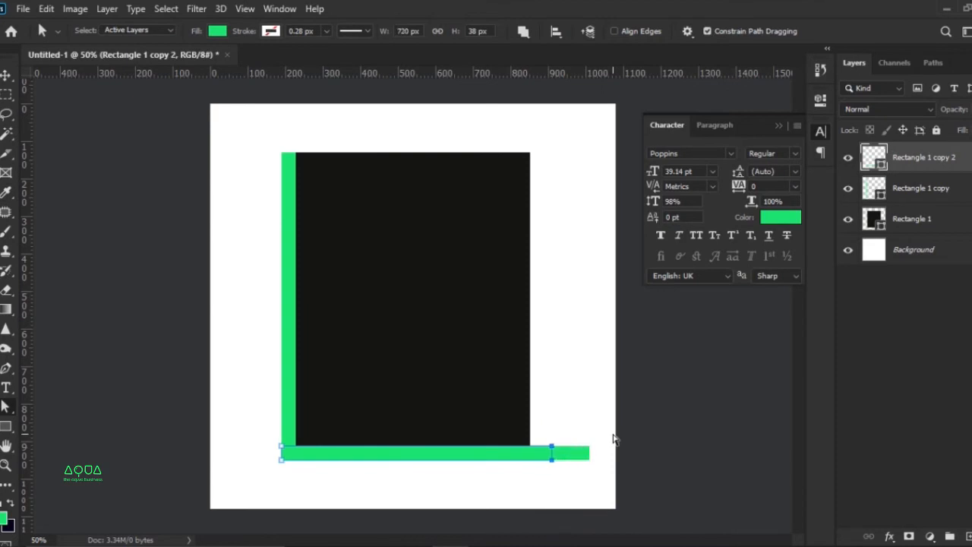
pyautogui.press('Left')
pyautogui.press('Left')
pyautogui.press('Left')
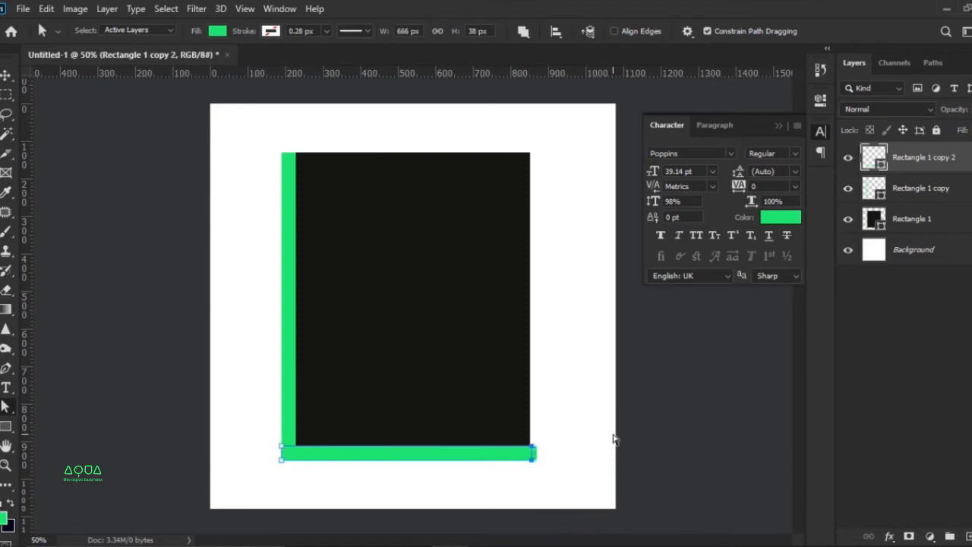
pyautogui.hotkey('ctrl', 'Return')
pyautogui.hotkey('ctrl', 'd')
pyautogui.scroll(3, 454, 404)
pyautogui.scroll(-3, 451, 403)
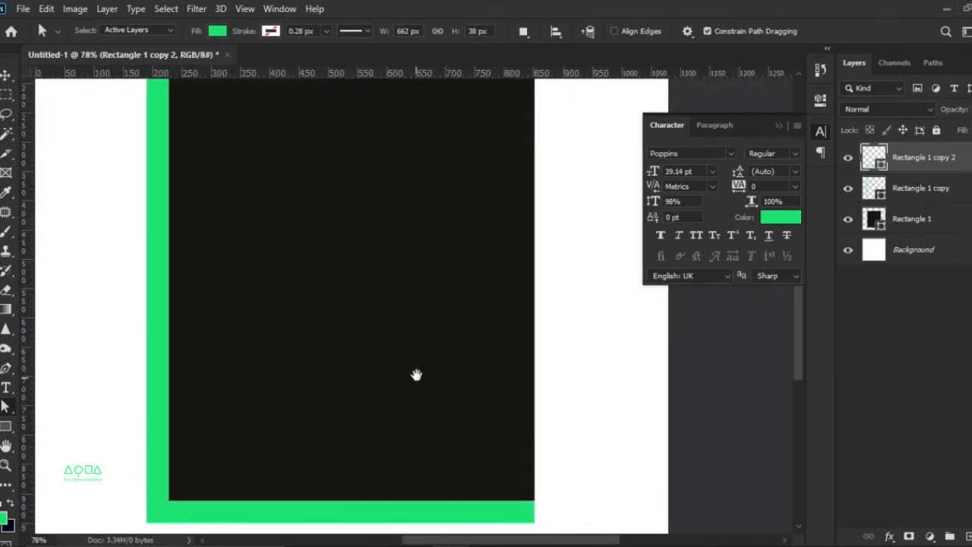
# Step: Switch to Chrome, search Google for "pixles" in a new tab and open the Pexels website
pyautogui.press('super+Tab')
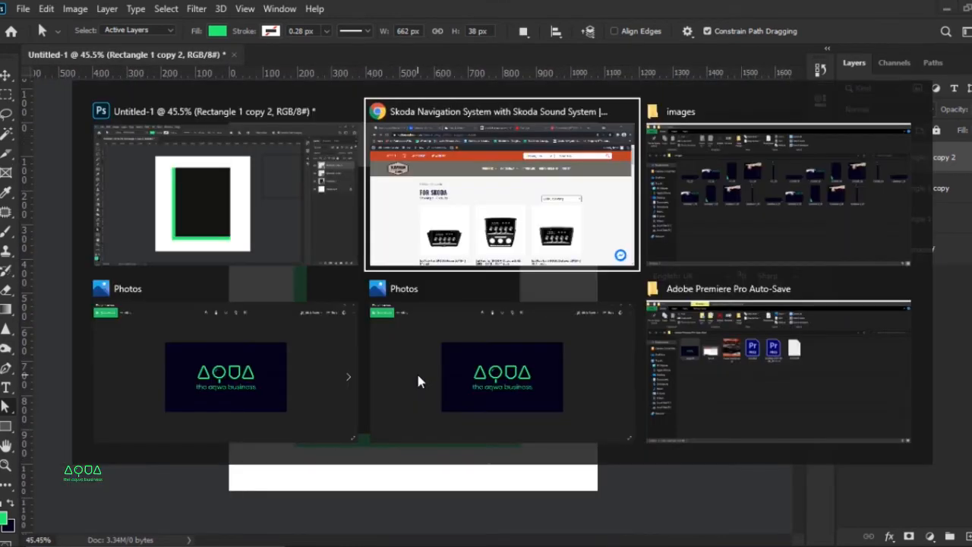
pyautogui.hotkey('alt', 'Tab')
pyautogui.hotkey('ctrl', 't')
pyautogui.write('pixles')
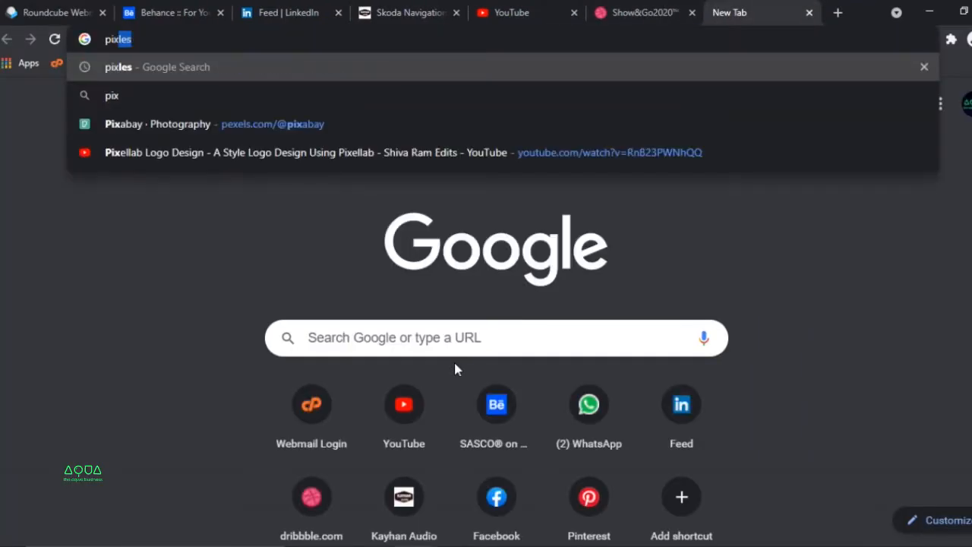
pyautogui.press('Return')
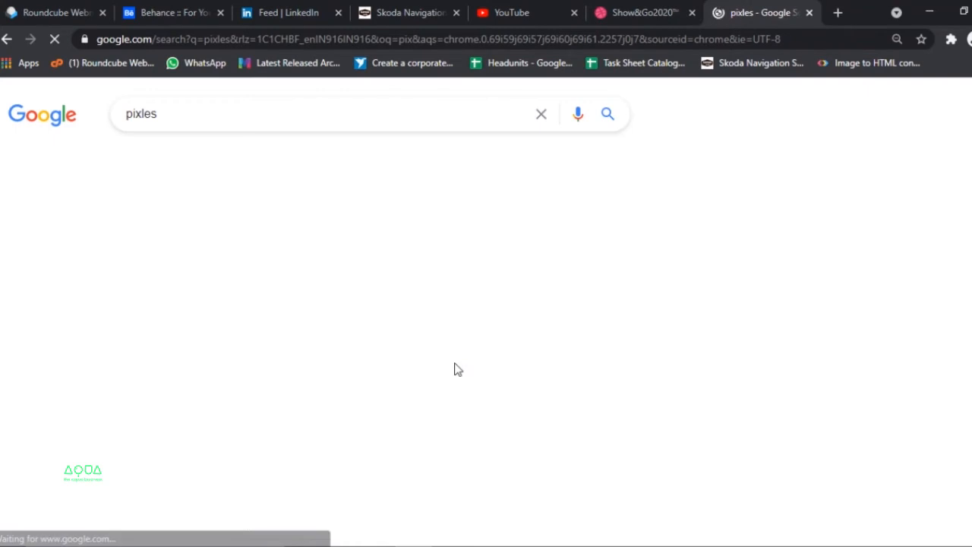
pyautogui.click(300, 272)
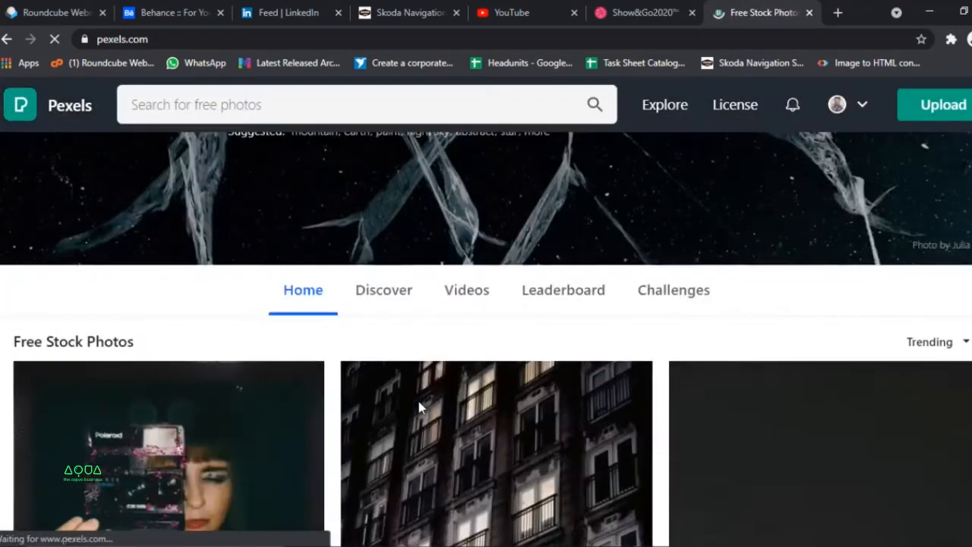
# Step: Search Pexels for "earth from space" using the suggested term
pyautogui.scroll(-3, 420, 408)
pyautogui.scroll(4, 419, 327)
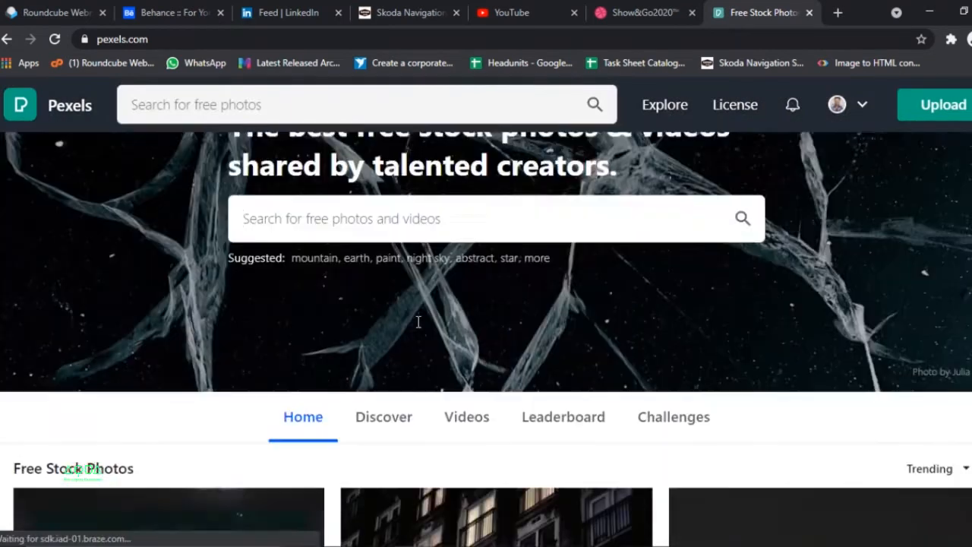
pyautogui.click(386, 316)
pyautogui.write('e')
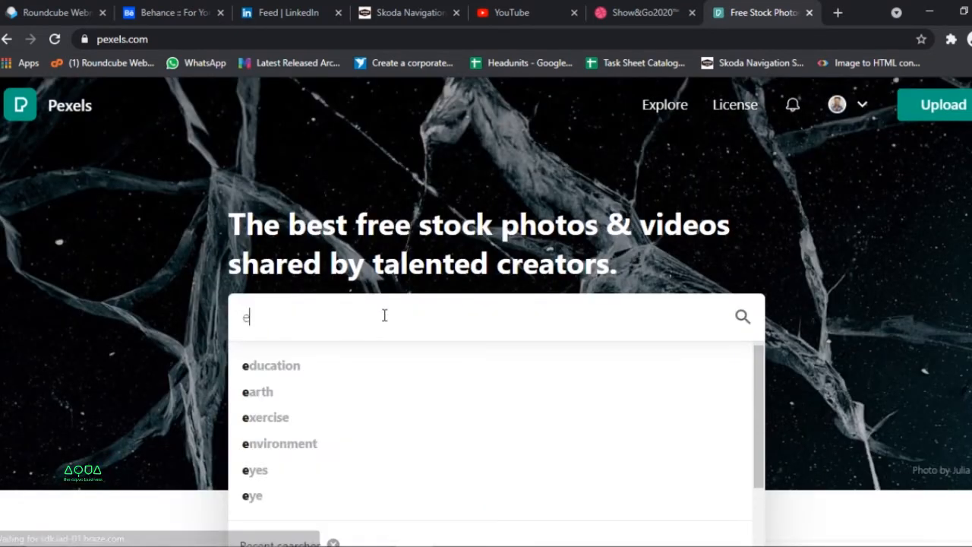
pyautogui.write('arth f')
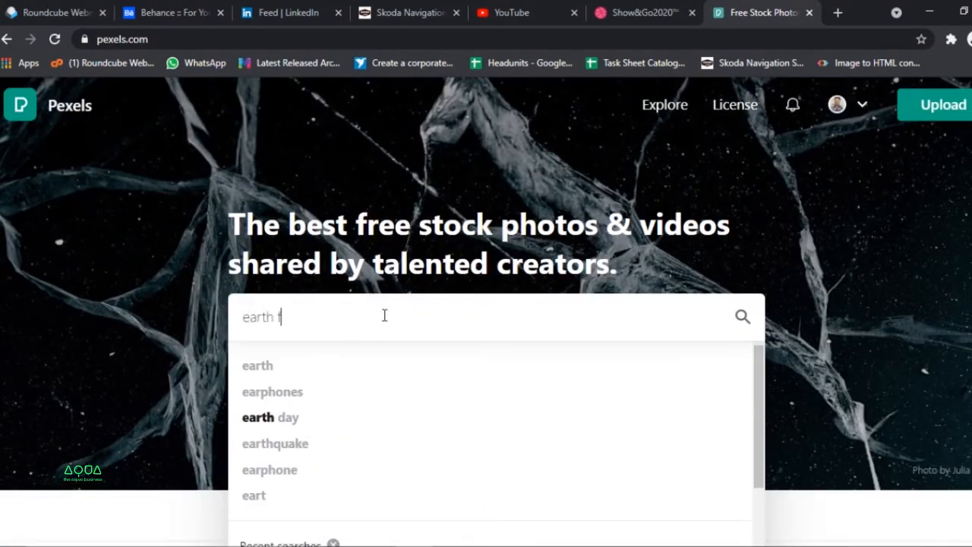
pyautogui.write('rom s')
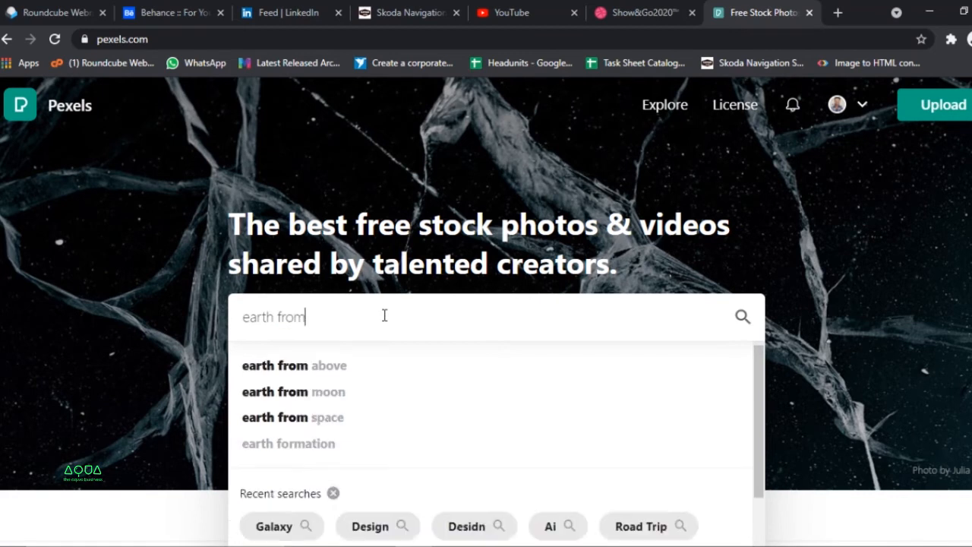
pyautogui.press('Down')
pyautogui.press('Down')
pyautogui.press('Down')
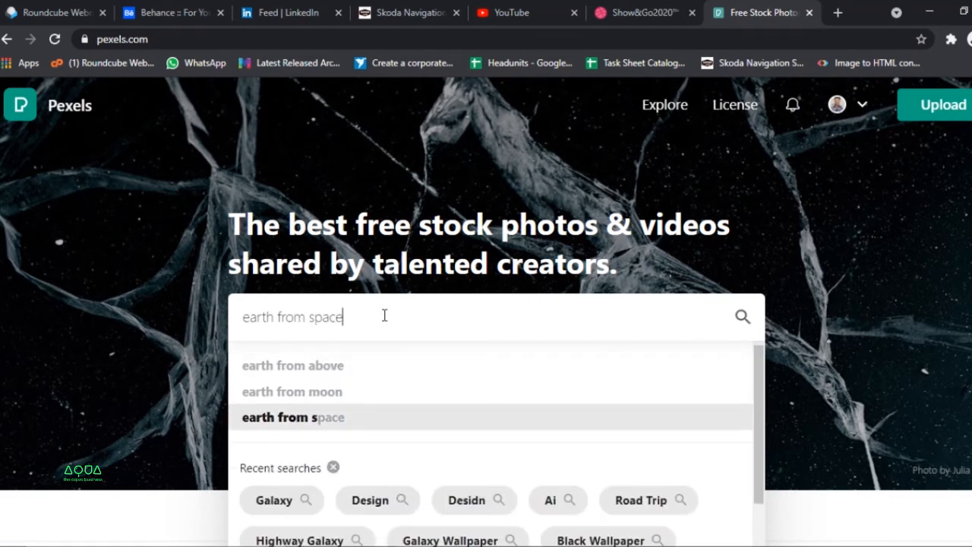
pyautogui.press('Return')
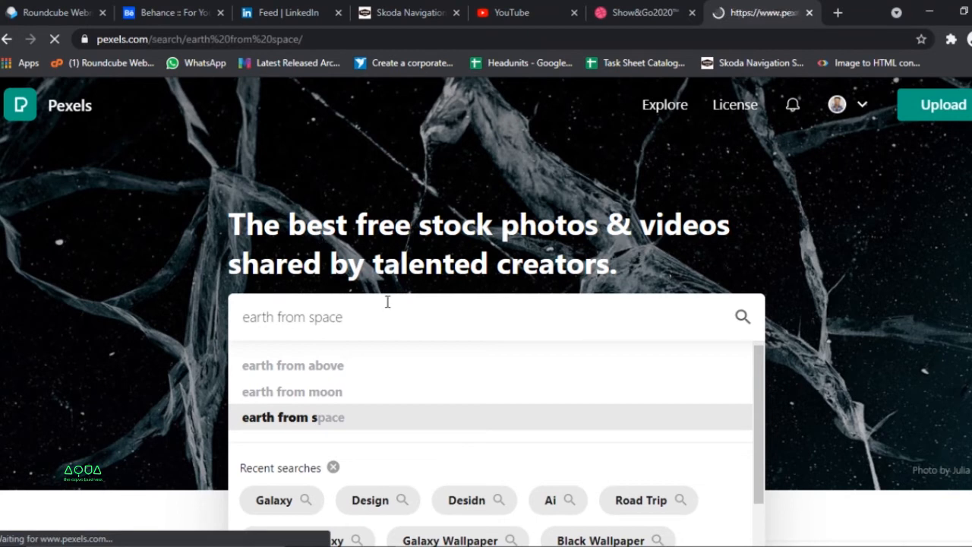
# Step: Look through the "earth from space" photo results for a suitable picture of the Earth
pyautogui.scroll(-7, 386, 304)
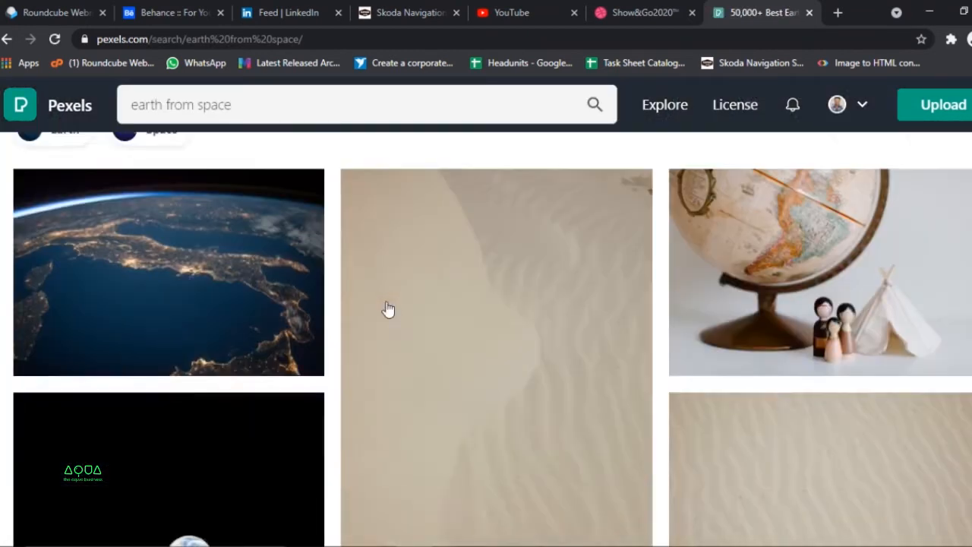
pyautogui.scroll(-15, 385, 312)
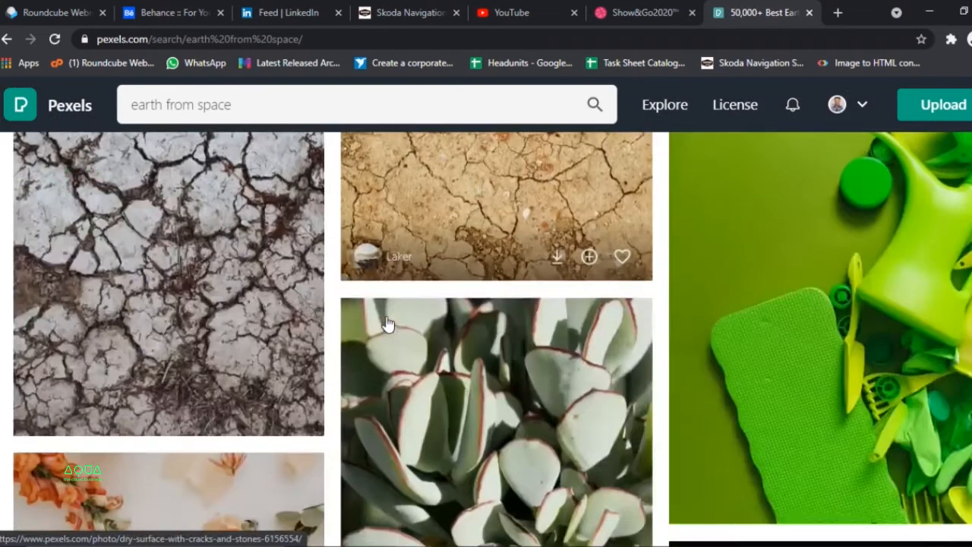
pyautogui.scroll(-10, 387, 325)
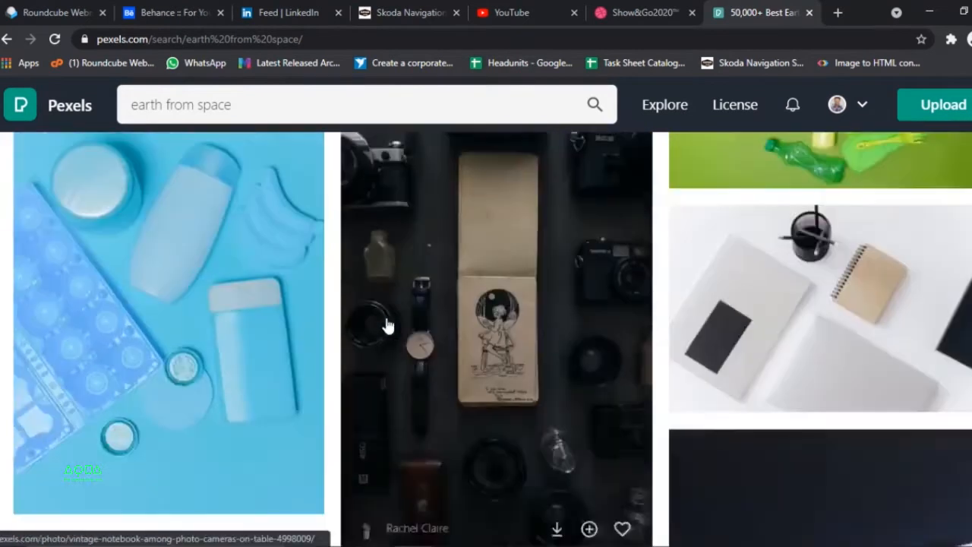
pyautogui.scroll(-12, 387, 325)
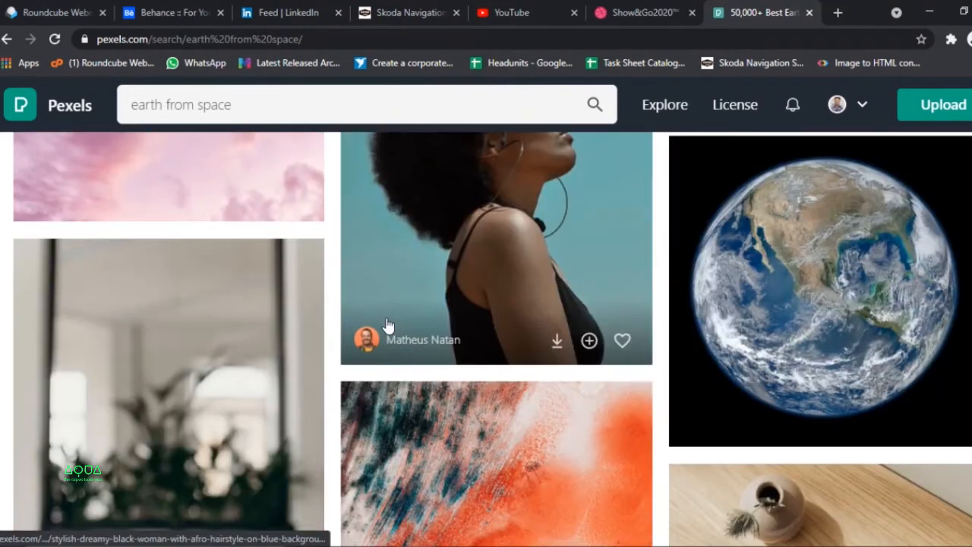
pyautogui.scroll(-12, 388, 325)
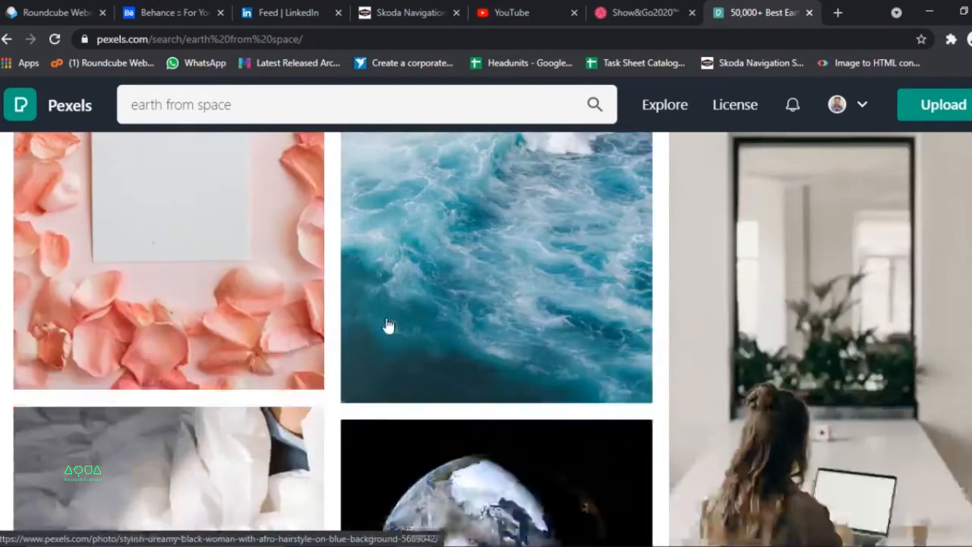
pyautogui.scroll(-10, 388, 325)
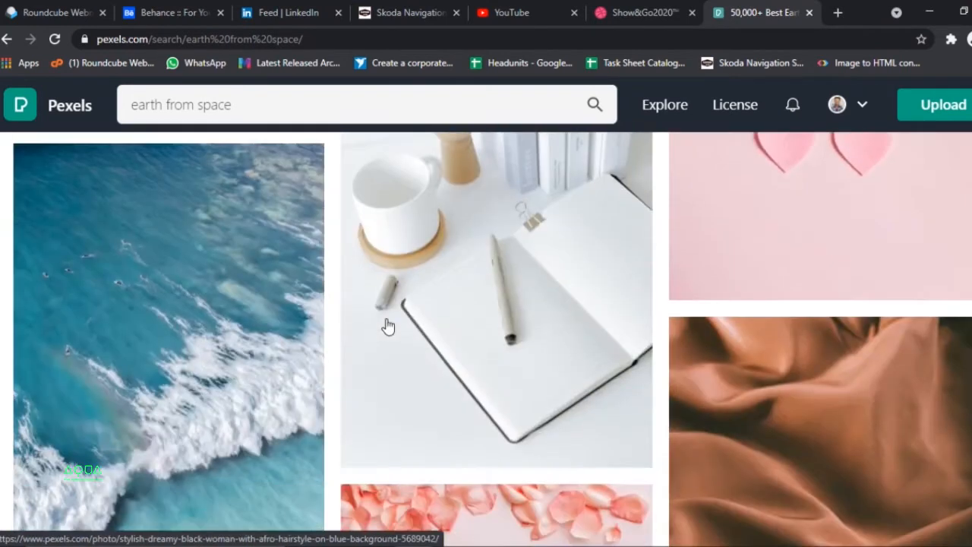
pyautogui.scroll(-12, 387, 325)
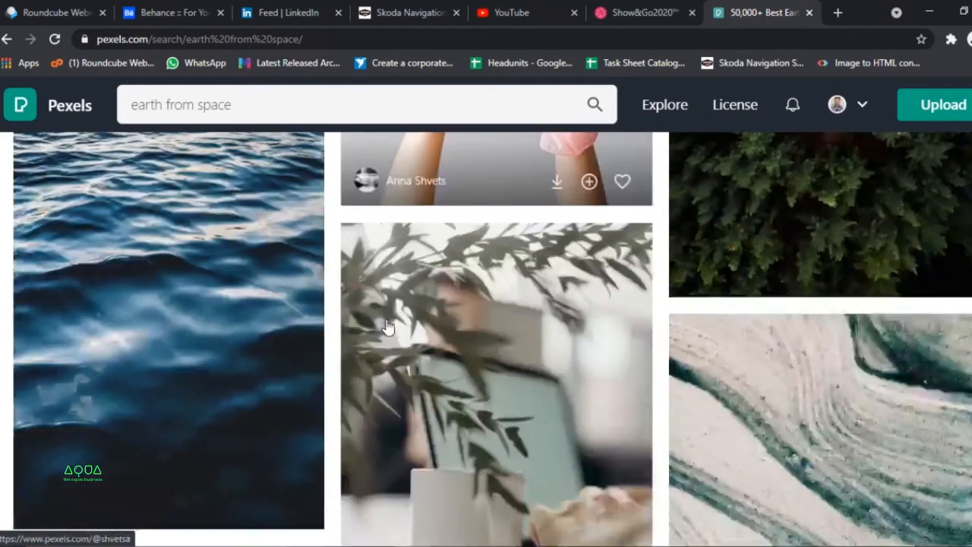
pyautogui.scroll(-10, 387, 325)
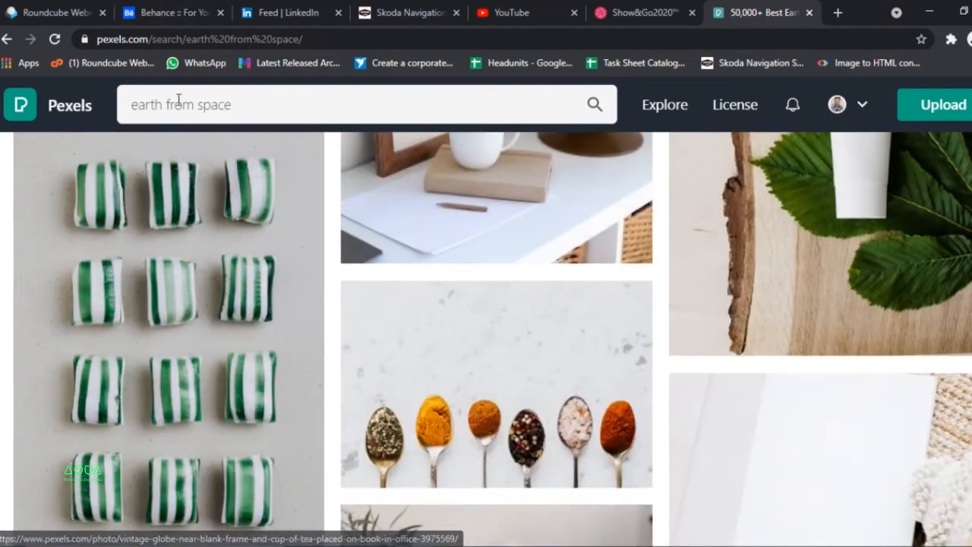
# Step: Search Pexels for "earth" and look through the results for a suitable globe photo
pyautogui.moveTo(178, 107); pyautogui.dragTo(470, 123)
pyautogui.press('BackSpace')
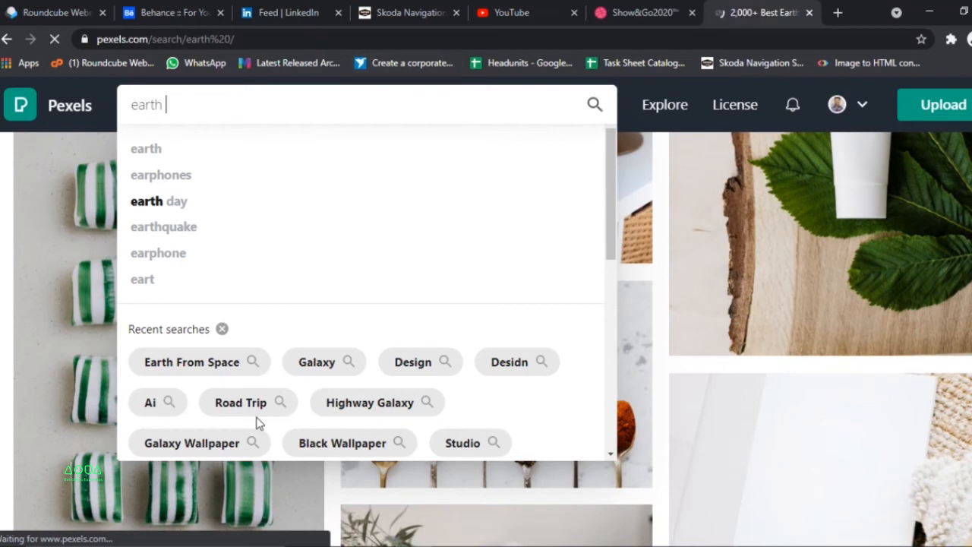
pyautogui.scroll(-10, 478, 303)
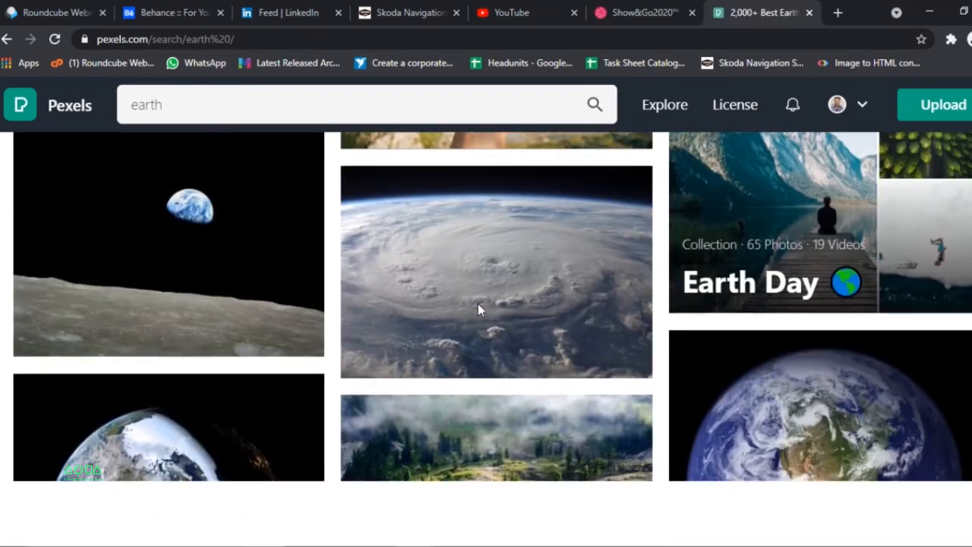
pyautogui.scroll(-5, 477, 310)
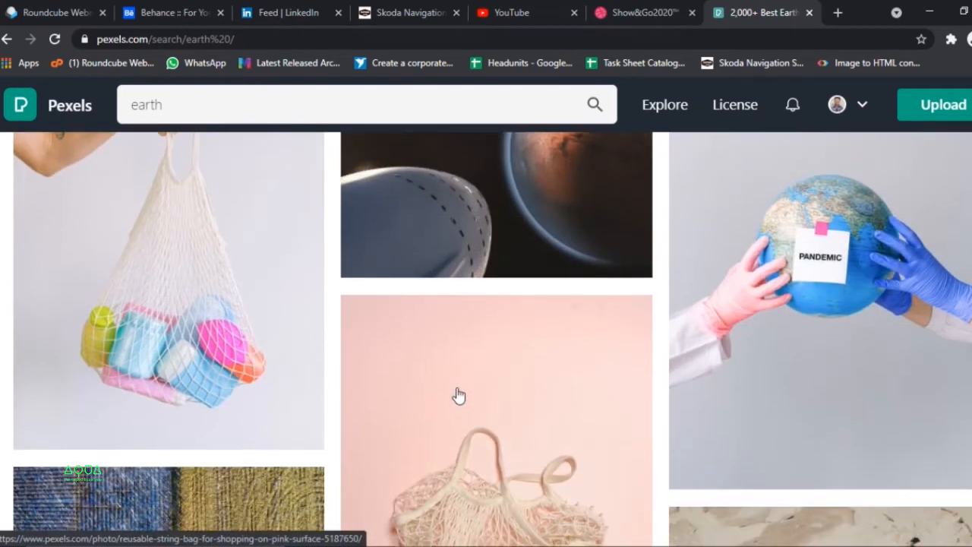
pyautogui.scroll(-1, 459, 394)
# Step: Open the photo of gloved hands holding a globe with a PANDEMIC note, copy it and paste it into the Photoshop graphic
pyautogui.click(785, 271)
pyautogui.rightClick(523, 325)
pyautogui.click(574, 259)
pyautogui.click(929, 11)
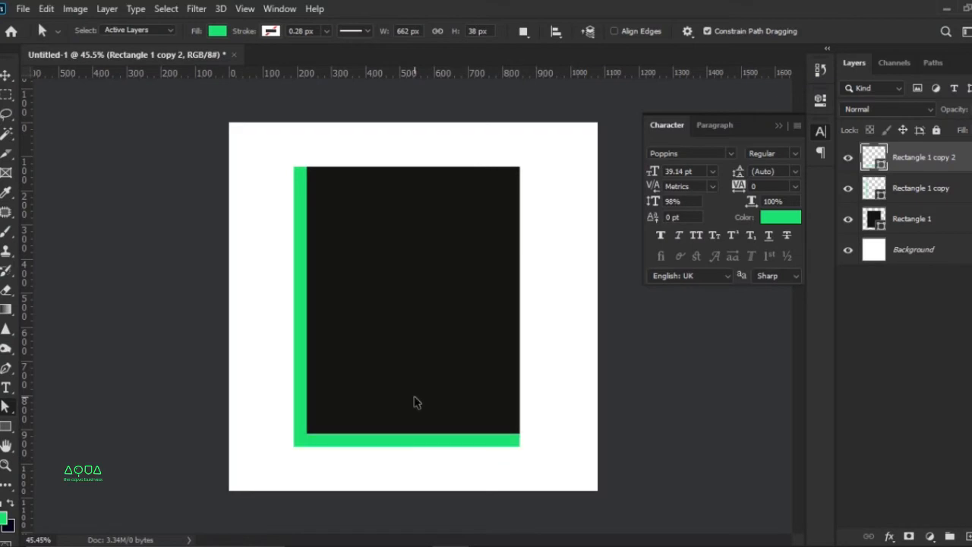
pyautogui.hotkey('ctrl', 'v')
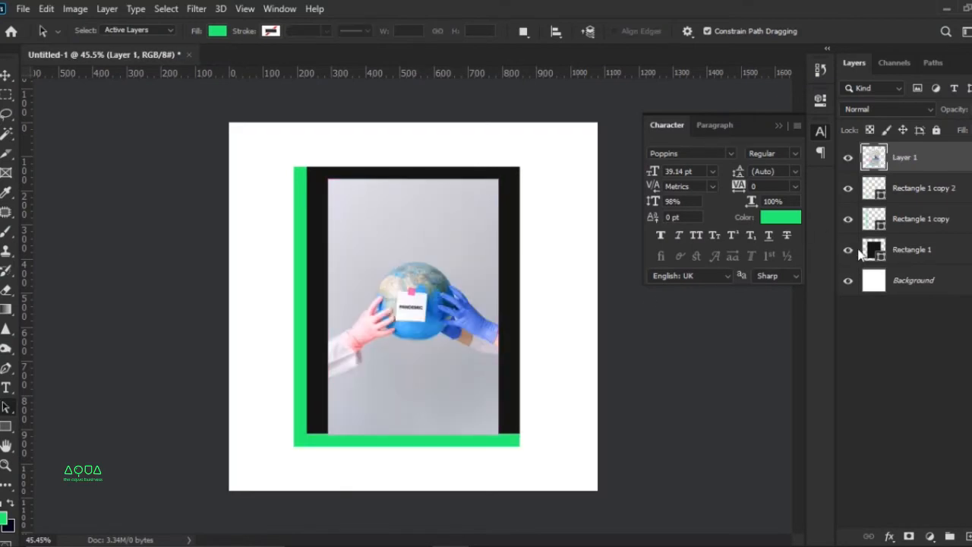
# Step: Align the pasted photo with the dark rectangle's left edge, then clear the selection
pyautogui.press('v')
pyautogui.click(352, 32)
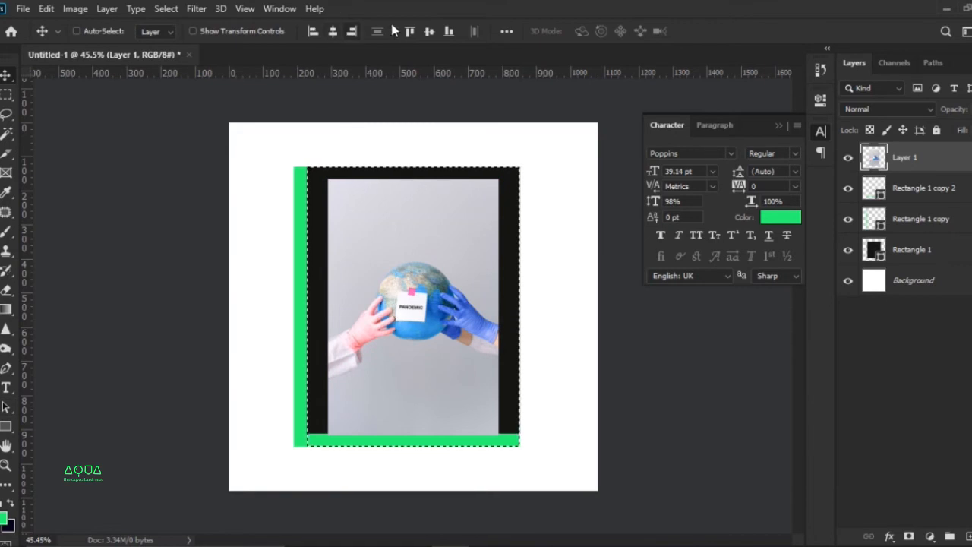
pyautogui.click(315, 34)
pyautogui.hotkey('ctrl', 'd')
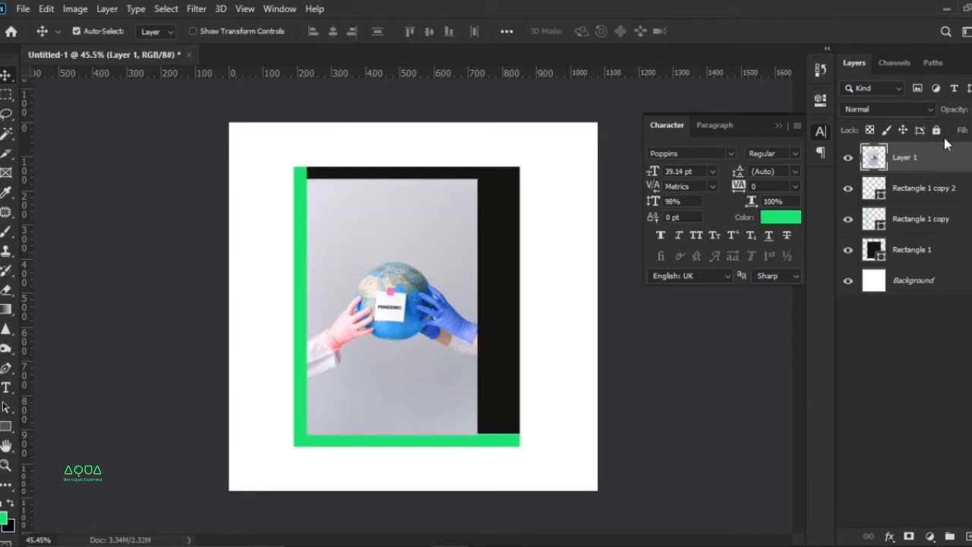
# Step: Scale the photo proportionally to 118% and move it flush with the dark rectangle's right edge
pyautogui.hotkey('ctrl', 't')
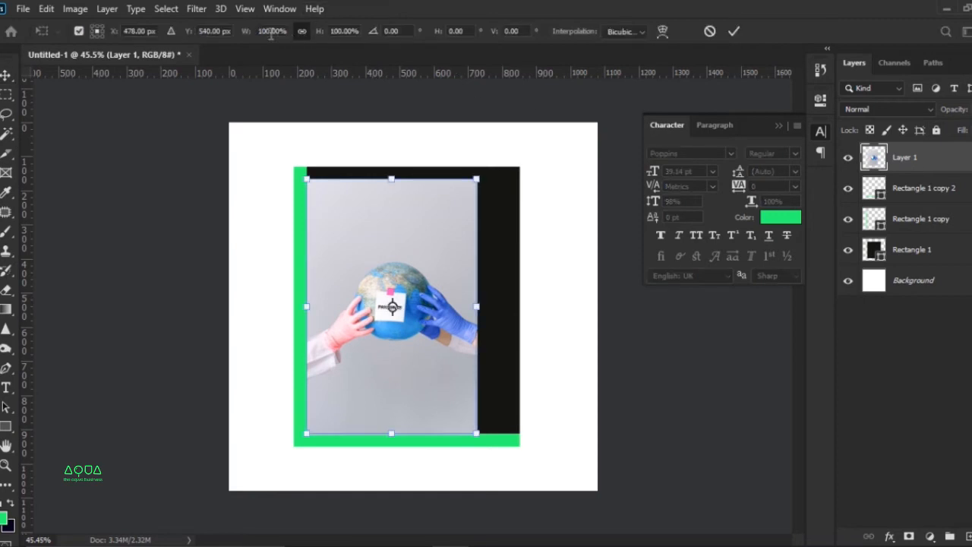
pyautogui.write('118')
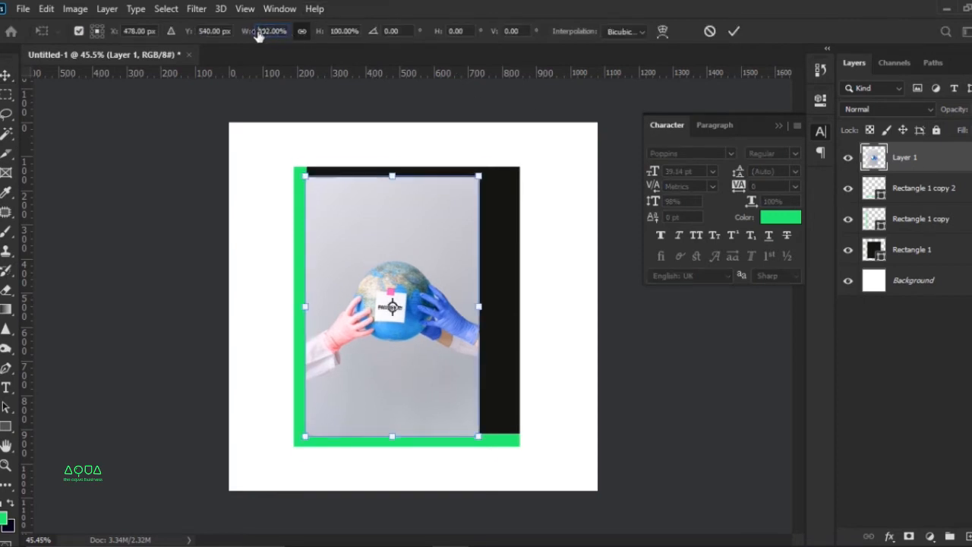
pyautogui.press('Return')
pyautogui.click(733, 32)
pyautogui.moveTo(391, 298); pyautogui.dragTo(418, 299)
# Step: Place the photo layer directly above the dark rectangle's layer and clip it to that rectangle
pyautogui.hotkey('ctrl', 'alt', 'g')
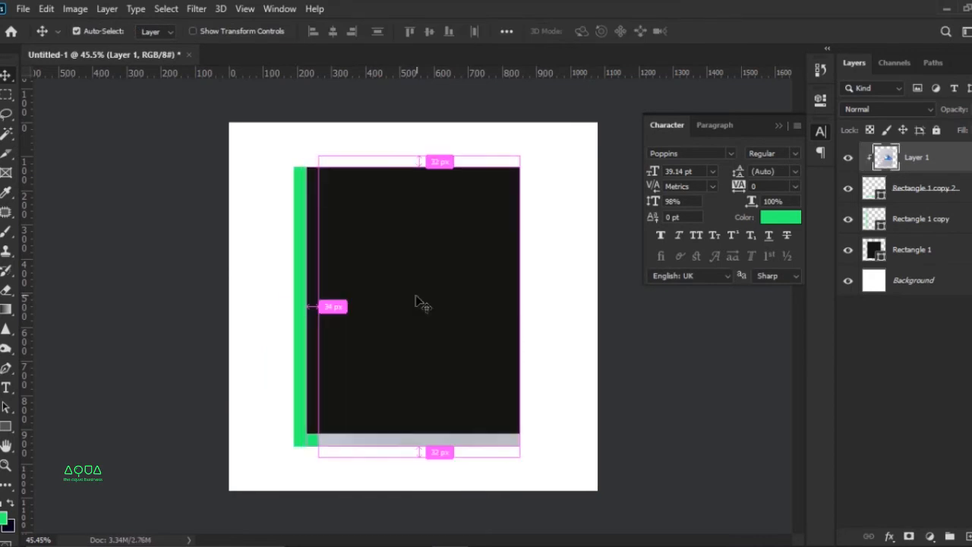
pyautogui.moveTo(908, 162); pyautogui.dragTo(912, 241)
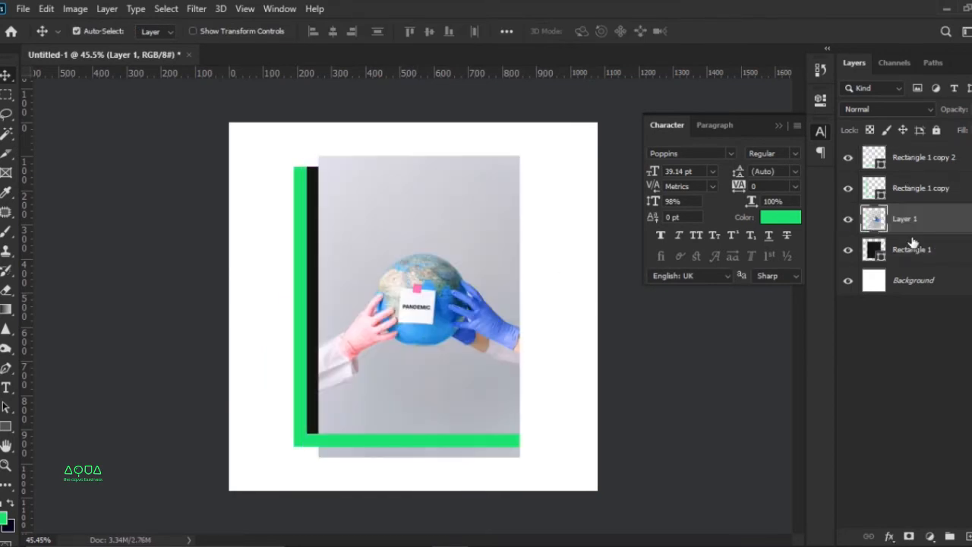
pyautogui.keyDown('alt'); pyautogui.click(912, 232); pyautogui.keyUp('alt')
# Step: Shift the clipped photo slightly left and enlarge it proportionally until it covers the whole dark rectangle
pyautogui.moveTo(438, 275); pyautogui.dragTo(427, 279)
pyautogui.hotkey('ctrl', 't')
pyautogui.click(280, 31)
pyautogui.press('Up')
pyautogui.press('Up')
pyautogui.press('Up')
pyautogui.press('Up')
pyautogui.press('Up')
pyautogui.press('Up')
pyautogui.press('Up')
pyautogui.press('Up')
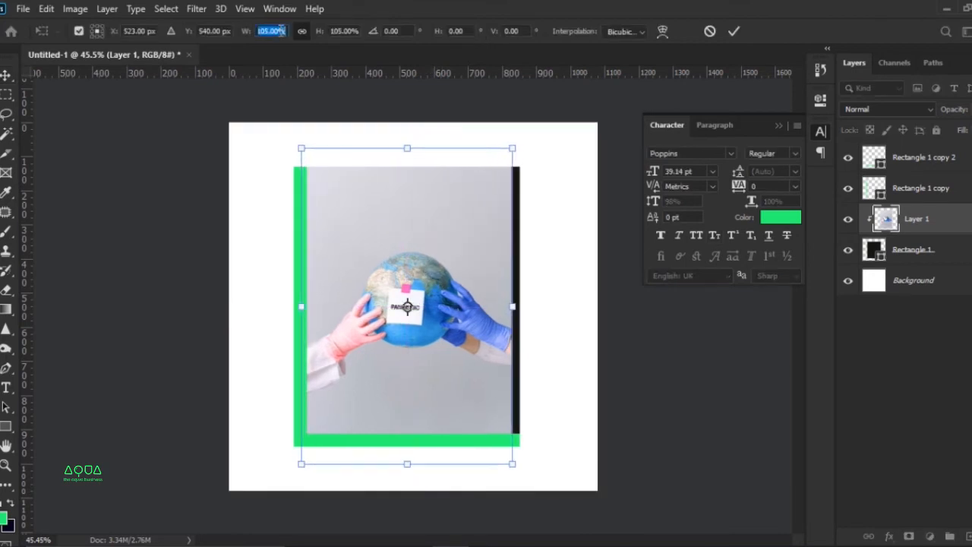
pyautogui.press('Return')
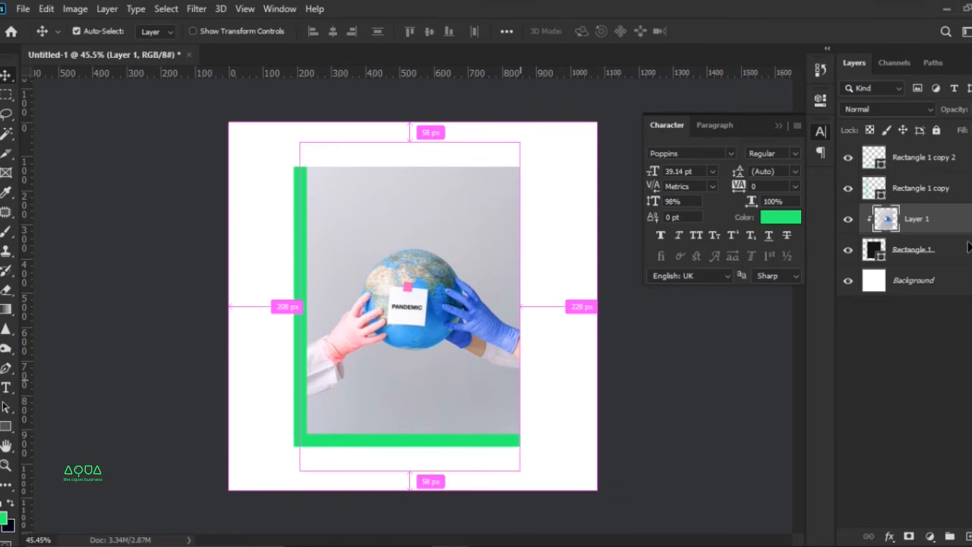
pyautogui.doubleClick(375, 366)
pyautogui.moveTo(375, 365); pyautogui.dragTo(274, 466)
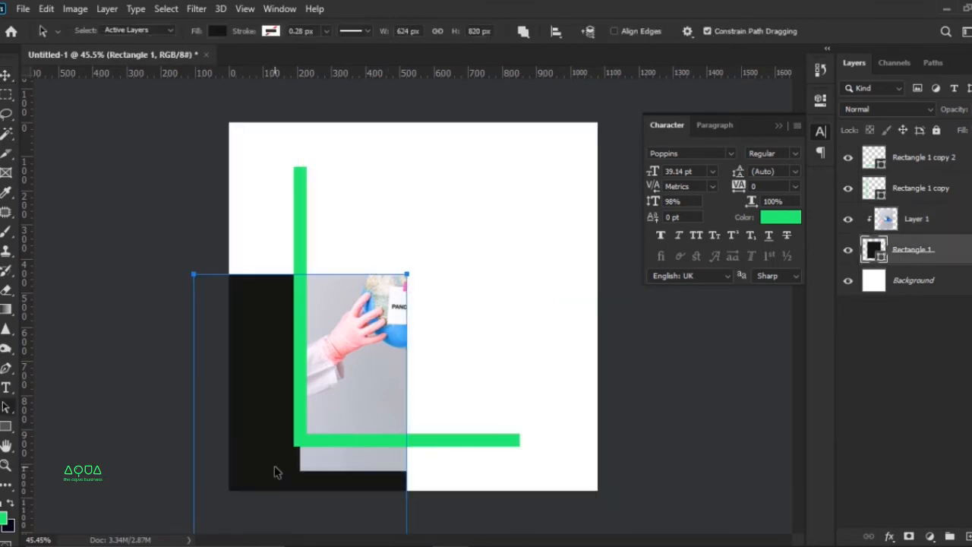
pyautogui.hotkey('ctrl', 'z')
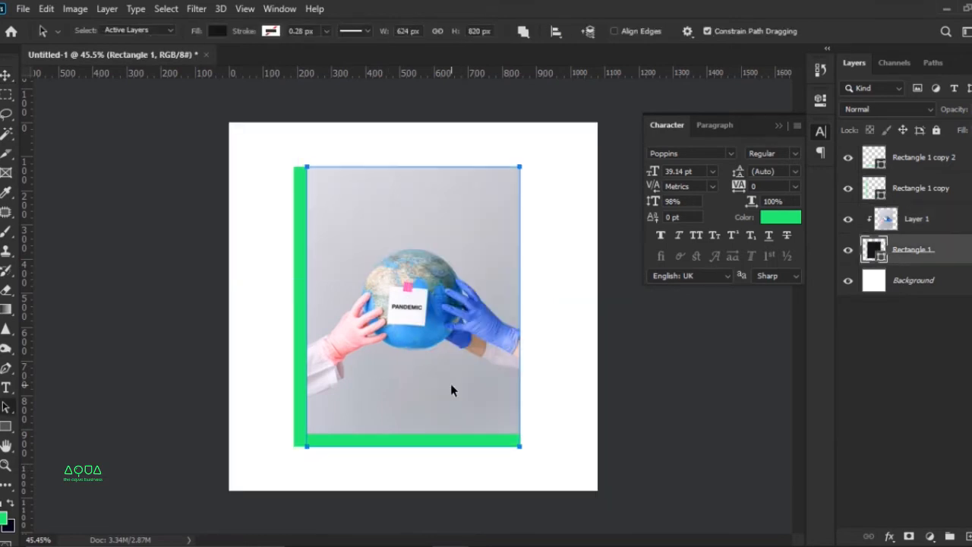
# Step: Raise the bottom edge of the rectangle that masks the photo until the rectangle is 680 px high
pyautogui.moveTo(450, 384); pyautogui.dragTo(595, 495)
pyautogui.moveTo(372, 387); pyautogui.dragTo(251, 460)
pyautogui.hotkey('shift', 'Up')
pyautogui.hotkey('shift', 'Up')
pyautogui.hotkey('shift', 'Up')
pyautogui.hotkey('shift', 'Up')
pyautogui.hotkey('shift', 'Up')
pyautogui.hotkey('shift', 'Up')
pyautogui.hotkey('shift', 'Up')
pyautogui.hotkey('shift', 'Up')
pyautogui.hotkey('shift', 'Up')
pyautogui.hotkey('shift', 'Up')
pyautogui.hotkey('shift', 'Up')
pyautogui.hotkey('shift', 'Up')
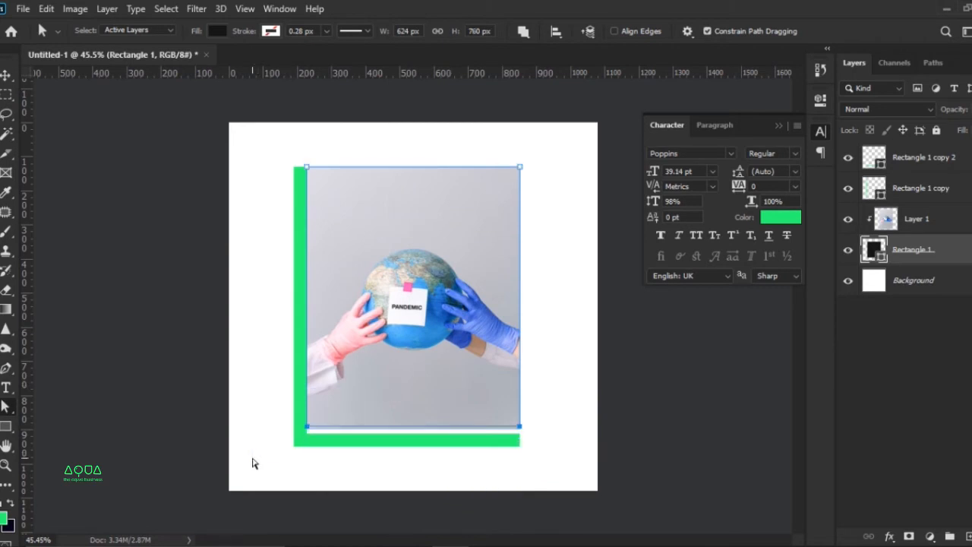
pyautogui.hotkey('shift', 'Up')
pyautogui.hotkey('shift', 'Up')
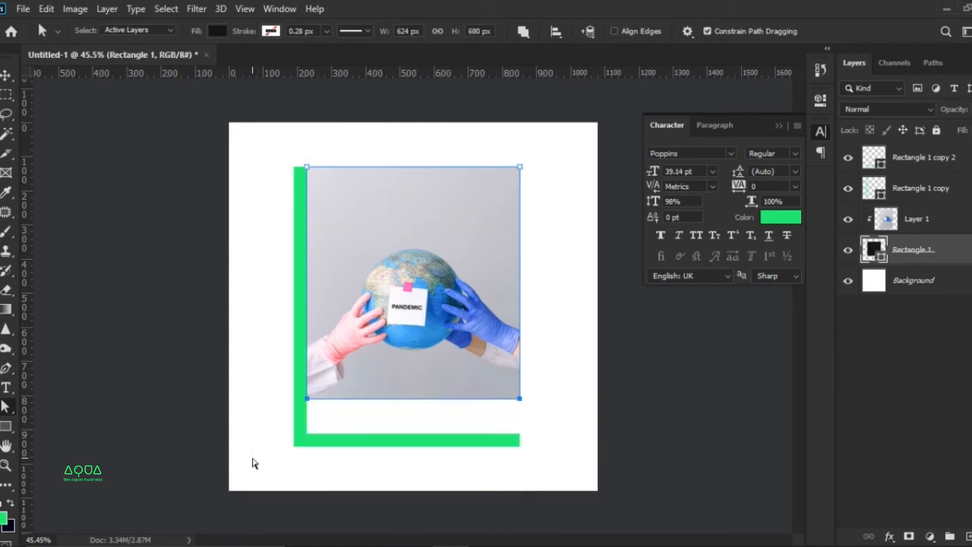
pyautogui.click(251, 457)
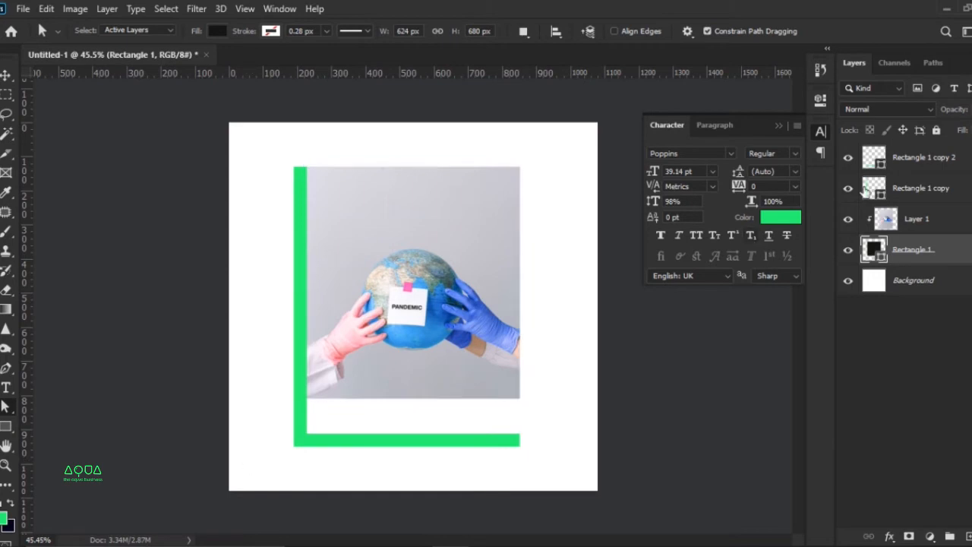
# Step: Raise the top edge of the horizontal green strip to a height of 139 px so it meets the photo's bottom edge
pyautogui.click(906, 191)
pyautogui.click(896, 159)
pyautogui.moveTo(243, 435); pyautogui.dragTo(585, 437)
pyautogui.hotkey('shift', 'Up')
pyautogui.hotkey('shift', 'Up')
pyautogui.hotkey('shift', 'Up')
pyautogui.hotkey('shift', 'Up')
pyautogui.hotkey('shift', 'Up')
pyautogui.hotkey('shift', 'Up')
pyautogui.hotkey('shift', 'Up')
pyautogui.hotkey('shift', 'Up')
pyautogui.hotkey('shift', 'Up')
pyautogui.hotkey('shift', 'Up')
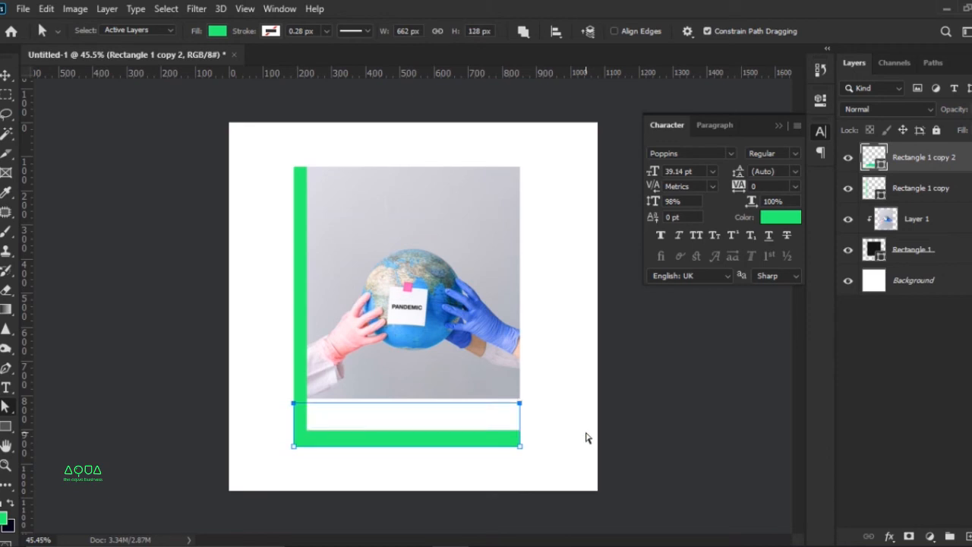
pyautogui.press('Up')
pyautogui.press('Up')
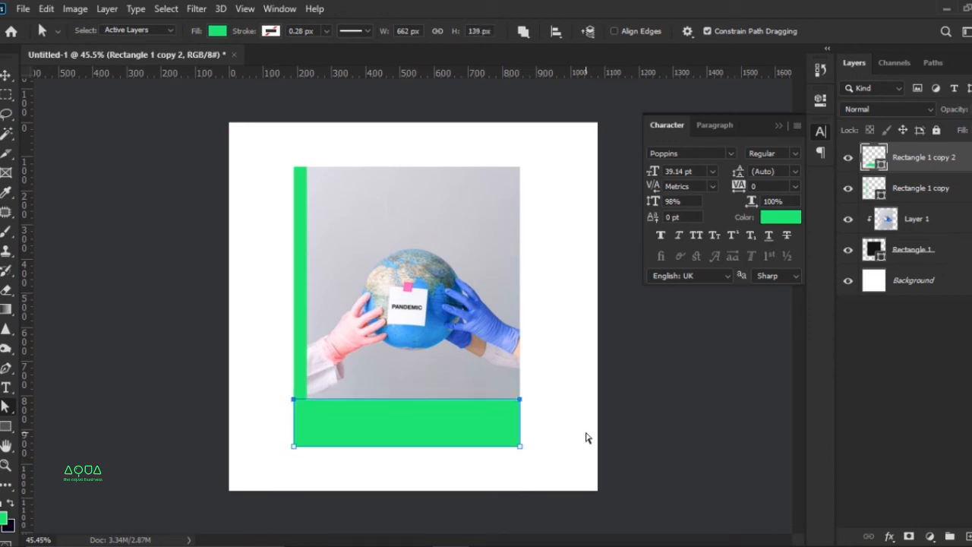
pyautogui.click(586, 434)
pyautogui.press('Tab')
pyautogui.press('Tab')
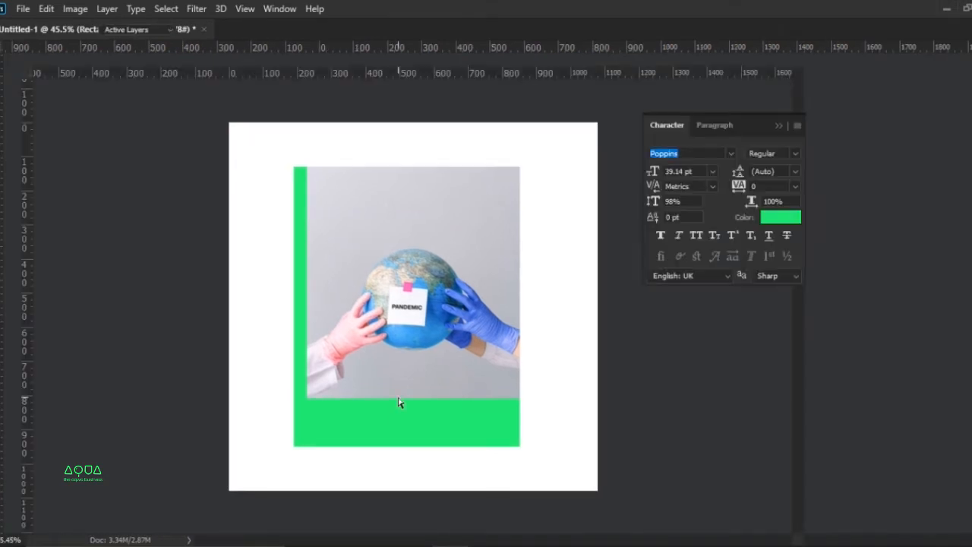
pyautogui.press('v')
pyautogui.click(377, 304)
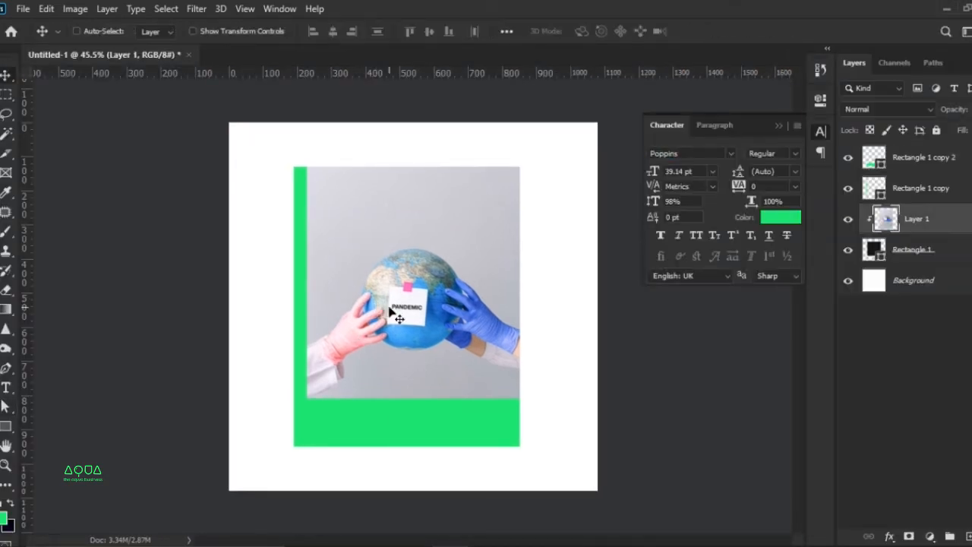
pyautogui.scroll(2, 389, 307)
pyautogui.scroll(-1, 389, 310)
pyautogui.press('Tab')
pyautogui.press('Tab')
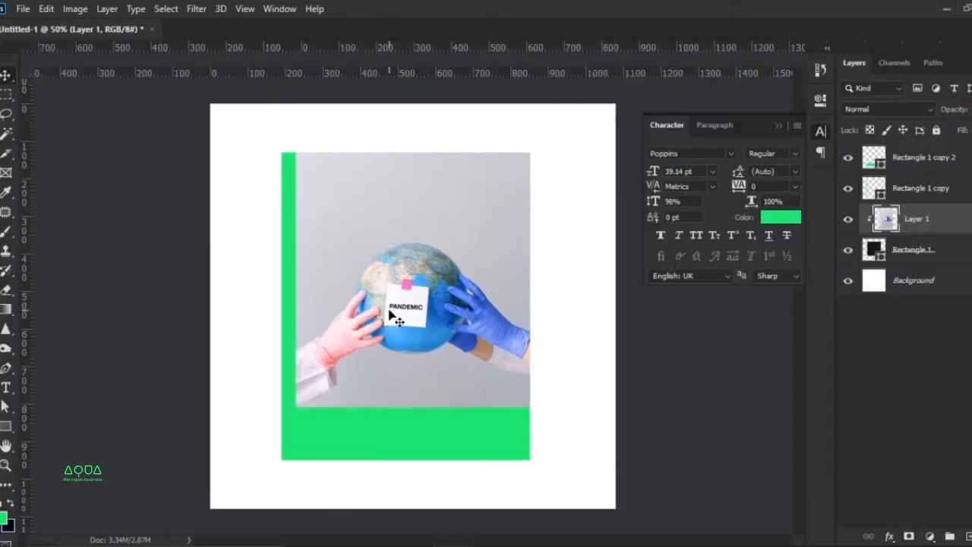
pyautogui.scroll(1, 361, 349)
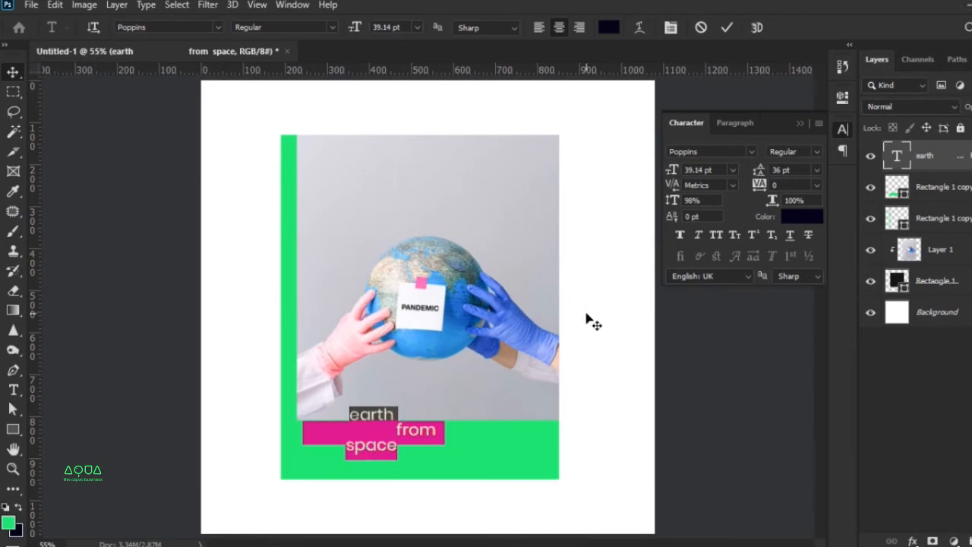
# Step: Format the "earth from space" text as Poppins Black in all caps with faux italic
pyautogui.click(816, 152)
pyautogui.click(793, 240)
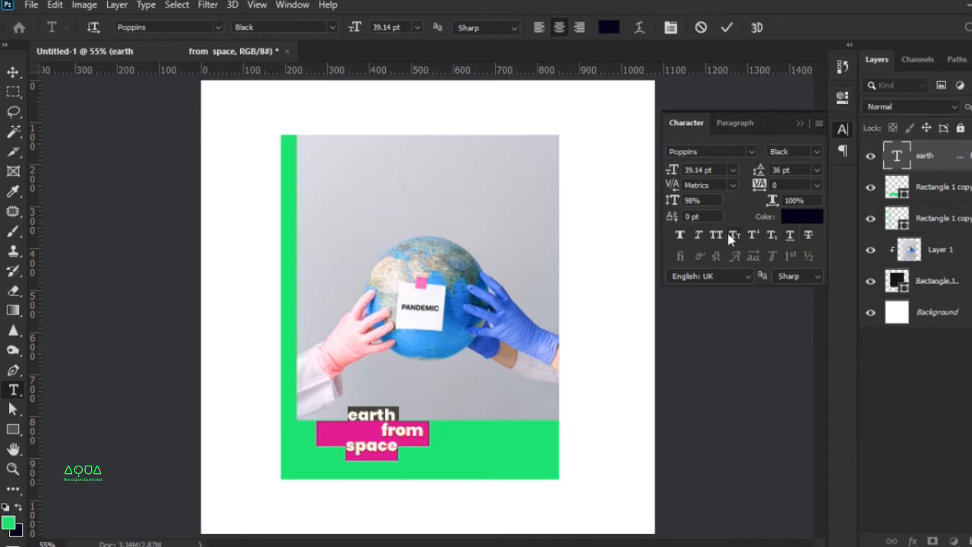
pyautogui.click(699, 236)
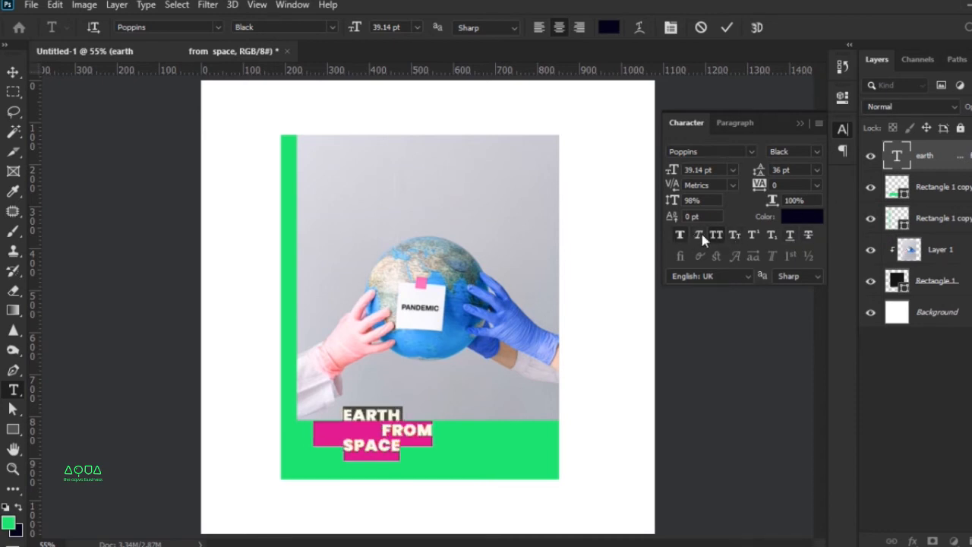
pyautogui.click(725, 31)
# Step: Nudge the EARTH FROM SPACE text slightly up and to the left
pyautogui.press('Tab')
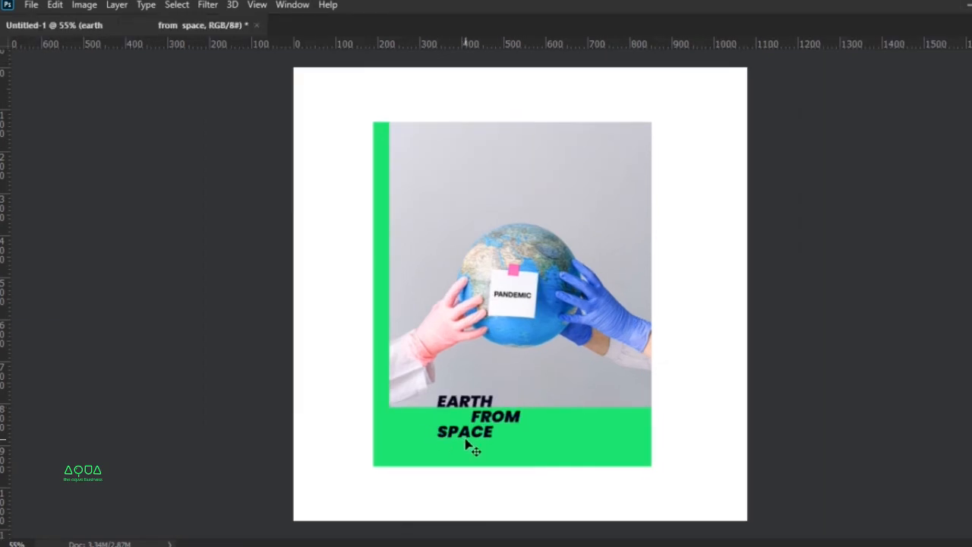
pyautogui.hotkey('shift', 'Up')
pyautogui.press('Left')
pyautogui.press('Tab')
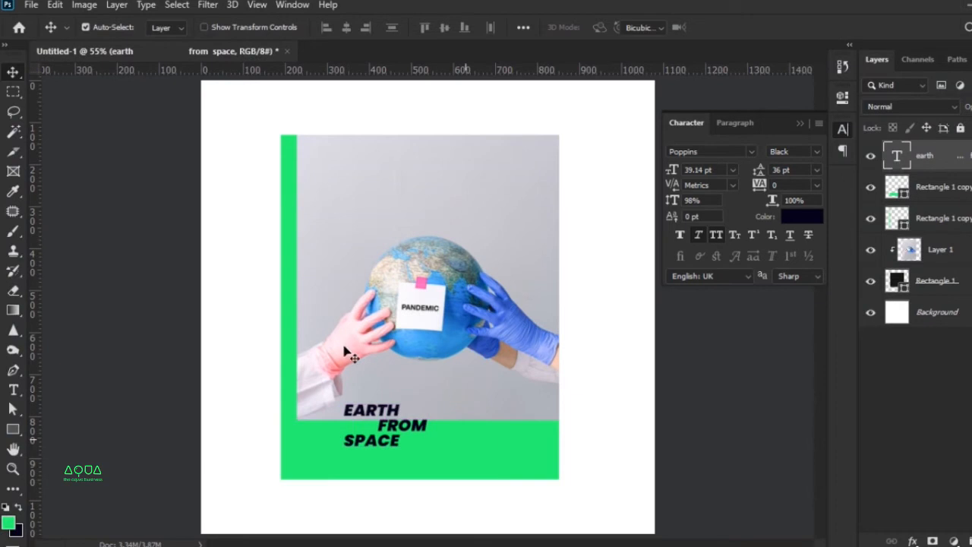
# Step: Scale the EARTH FROM SPACE text proportionally to 157% and reposition it over the photo's lower edge and the green band
pyautogui.hotkey('ctrl', 't')
pyautogui.moveTo(256, 27); pyautogui.dragTo(297, 41)
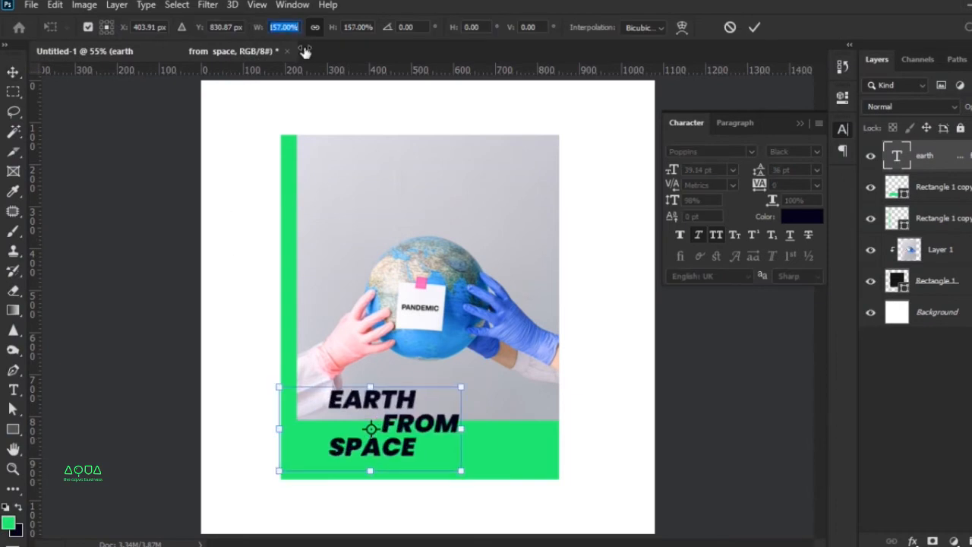
pyautogui.click(753, 27)
pyautogui.hotkey('ctrl', '-')
pyautogui.moveTo(416, 422); pyautogui.dragTo(403, 424)
pyautogui.moveTo(402, 424); pyautogui.dragTo(406, 427)
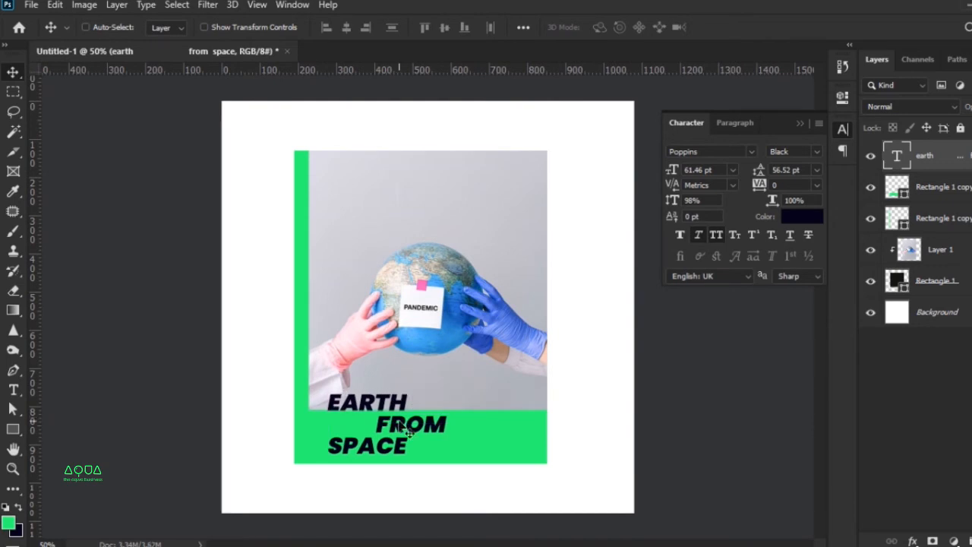
# Step: Adjust the text's spacing so FROM sits directly under EARTH and SPACE is indented on the last line
pyautogui.doubleClick(398, 425)
pyautogui.moveTo(377, 422); pyautogui.dragTo(236, 413)
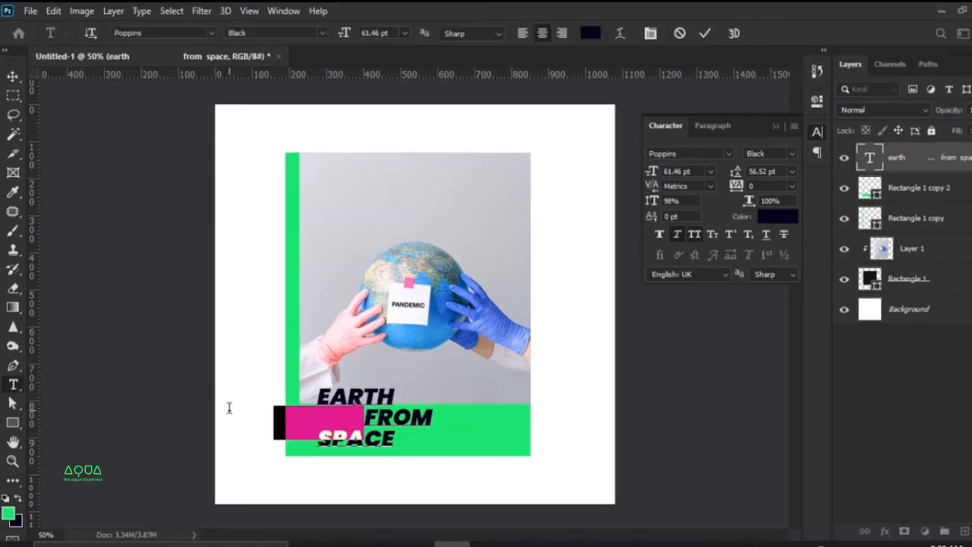
pyautogui.press('BackSpace')
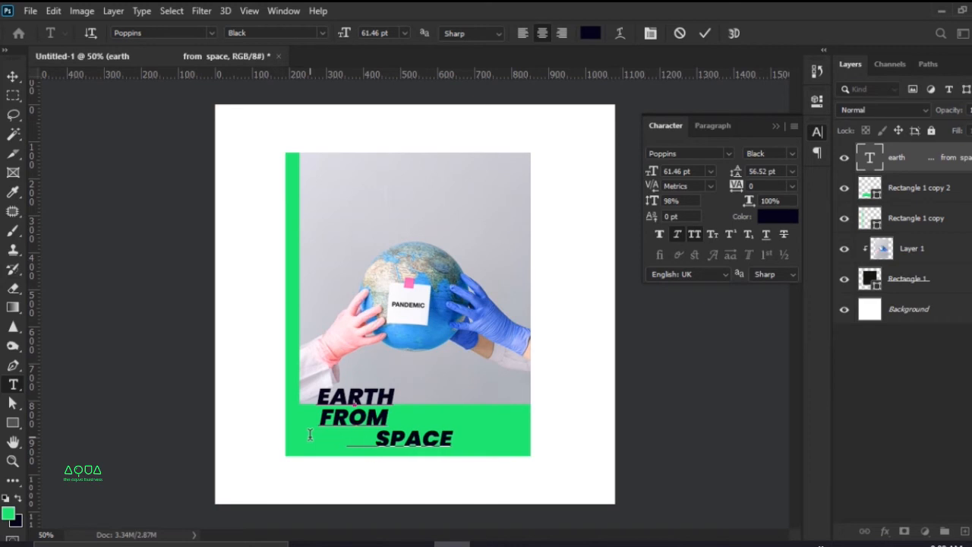
pyautogui.click(702, 33)
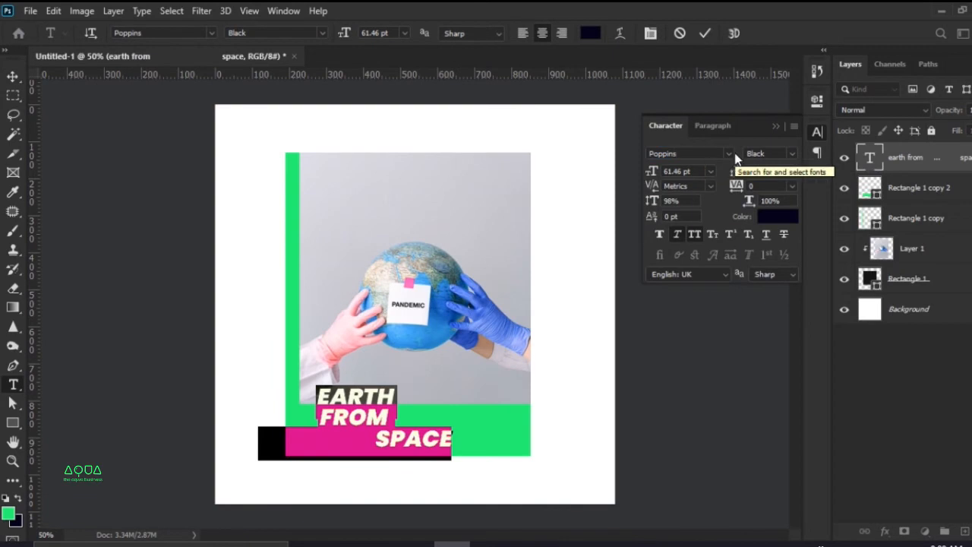
# Step: Change the font of the EARTH FROM SPACE text to Teko
pyautogui.click(728, 153)
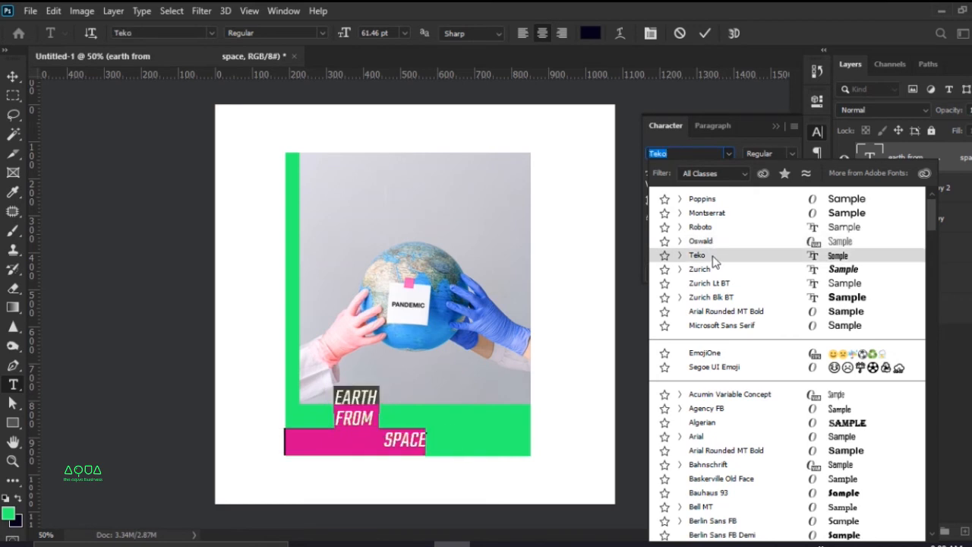
pyautogui.click(714, 256)
pyautogui.click(705, 33)
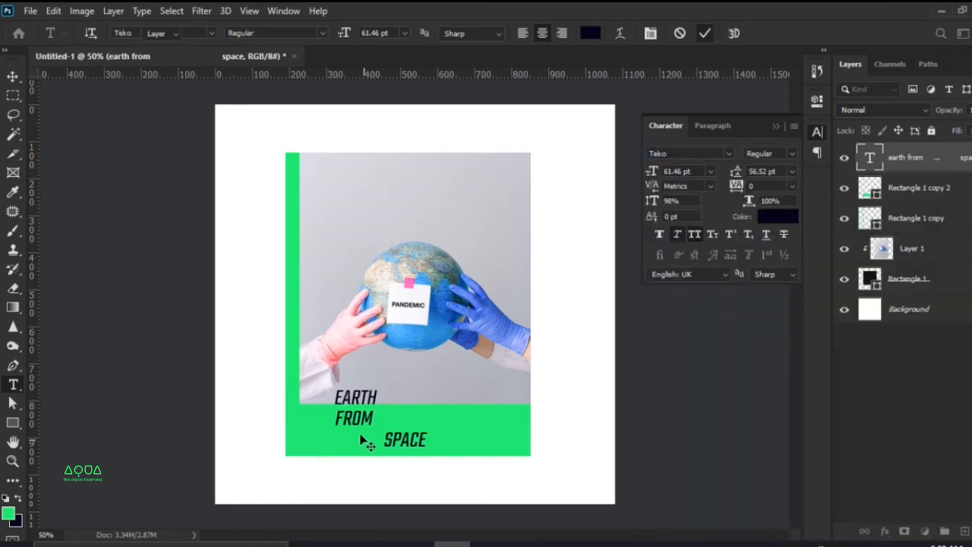
# Step: Set the font style of the EARTH FROM SPACE text to Bold
pyautogui.press('v')
pyautogui.scroll(3, 361, 432)
pyautogui.moveTo(362, 433); pyautogui.dragTo(365, 427)
pyautogui.click(794, 155)
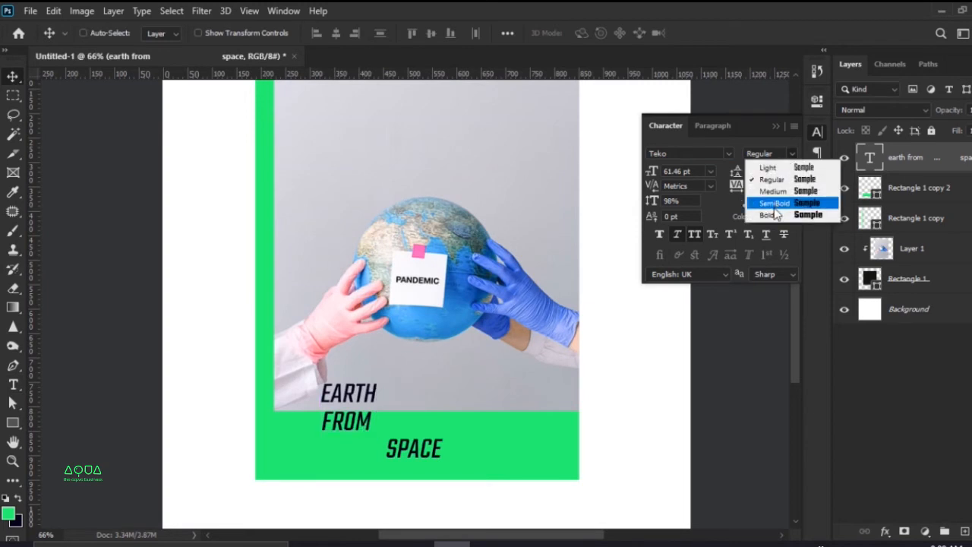
pyautogui.click(773, 213)
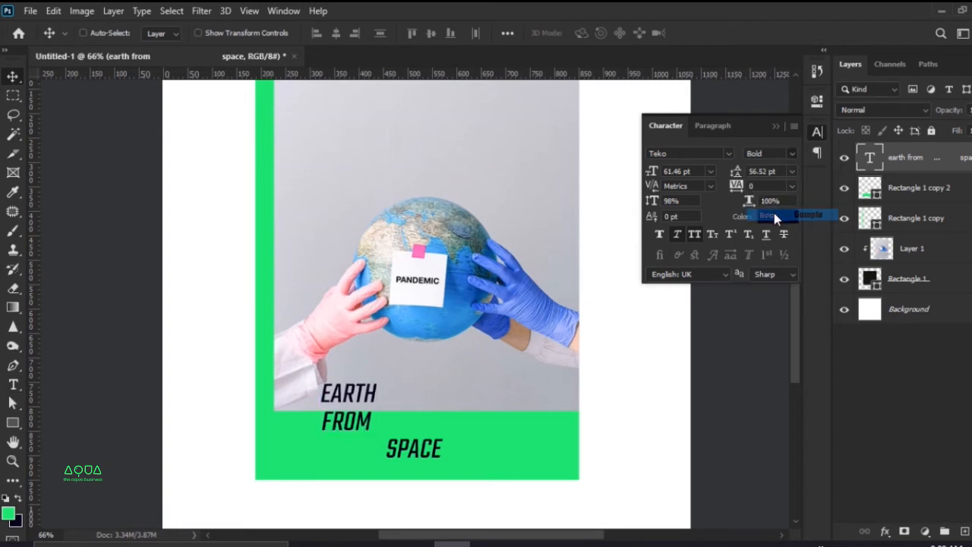
# Step: Remove several leading spaces before SPACE in the heading to reduce the last line's indent
pyautogui.doubleClick(866, 165)
pyautogui.moveTo(405, 446); pyautogui.dragTo(375, 438)
pyautogui.press('BackSpace')
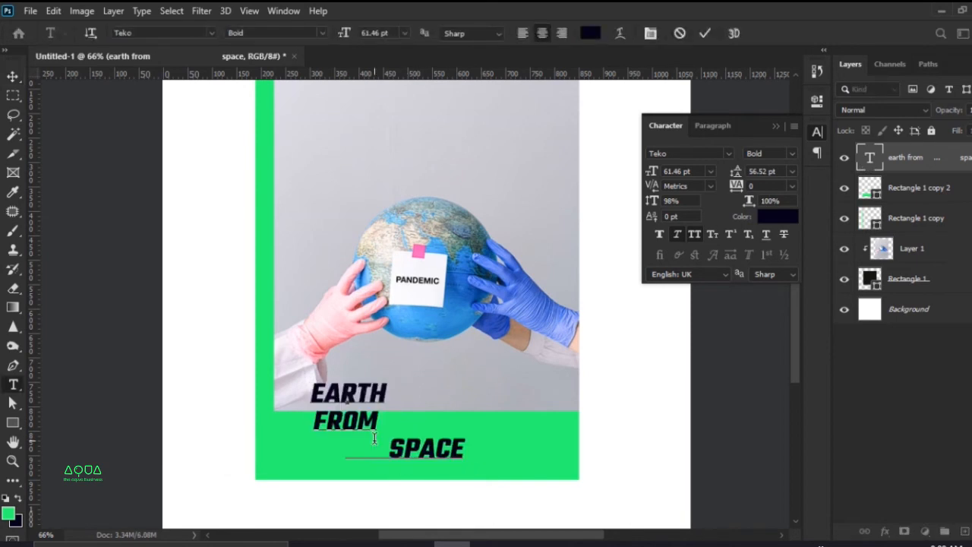
pyautogui.press('BackSpace')
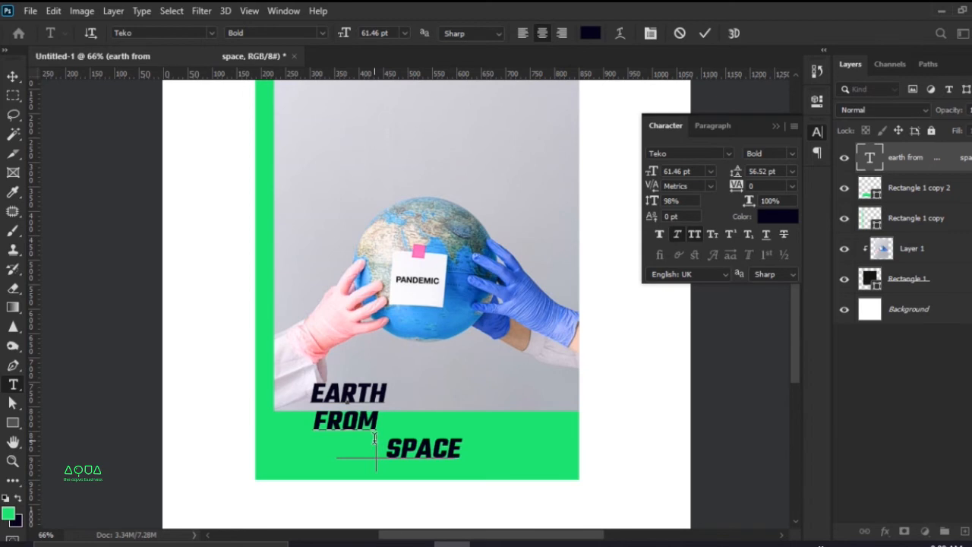
pyautogui.press('BackSpace')
pyautogui.press('BackSpace')
pyautogui.press('BackSpace')
pyautogui.press('BackSpace')
pyautogui.press('BackSpace')
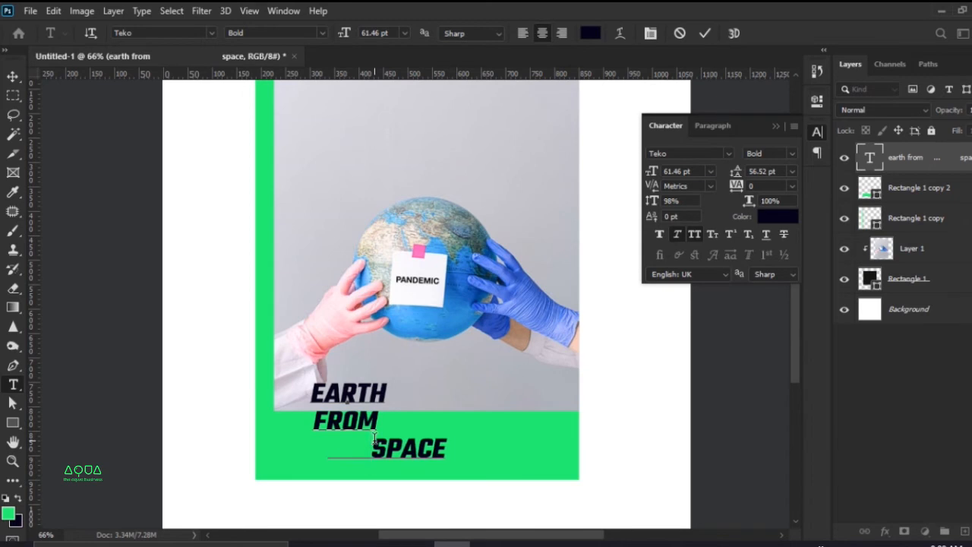
pyautogui.hotkey('ctrl', 'Return')
pyautogui.press('v')
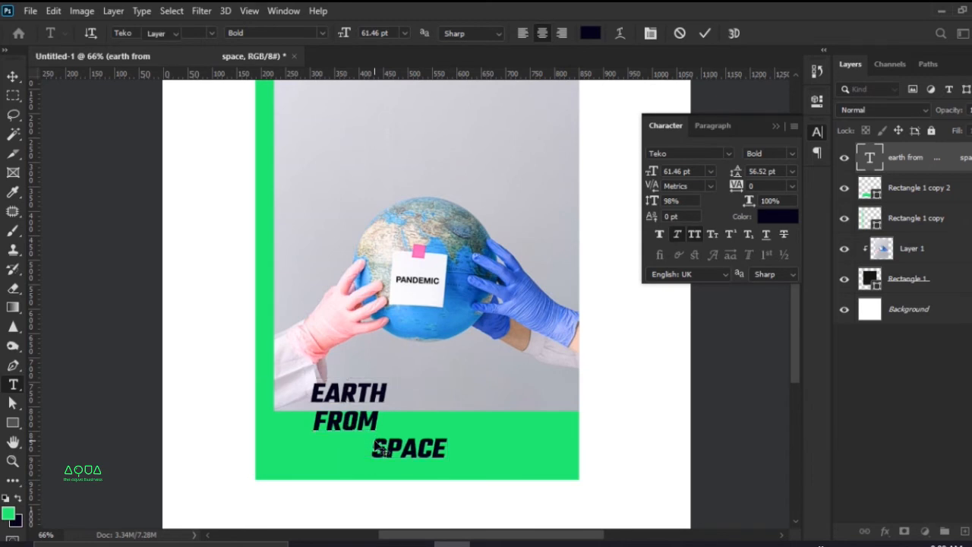
# Step: Tighten the leading of the whole EARTH FROM SPACE text to 47 pt
pyautogui.press('Tab')
pyautogui.press('Tab')
pyautogui.doubleClick(871, 163)
pyautogui.click(792, 171)
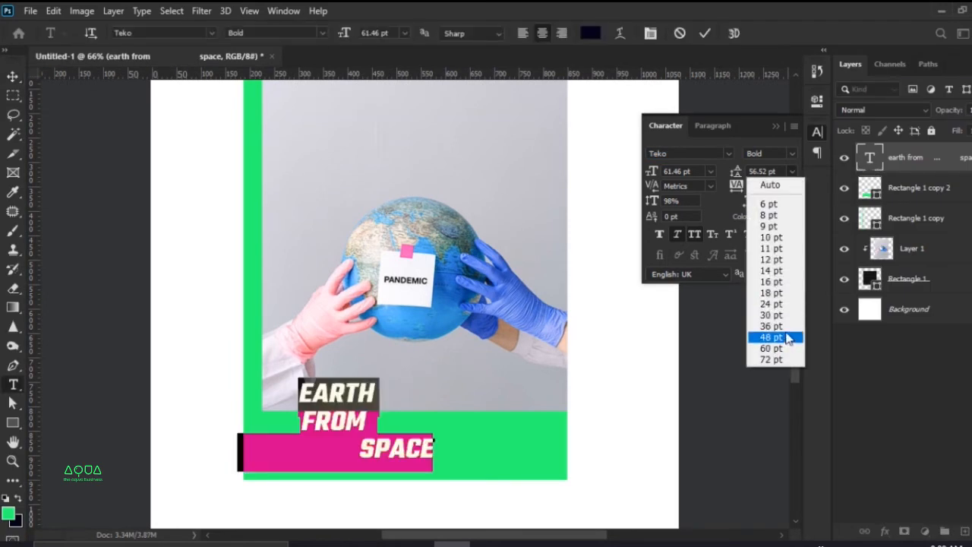
pyautogui.click(771, 325)
pyautogui.scroll(11, 773, 170)
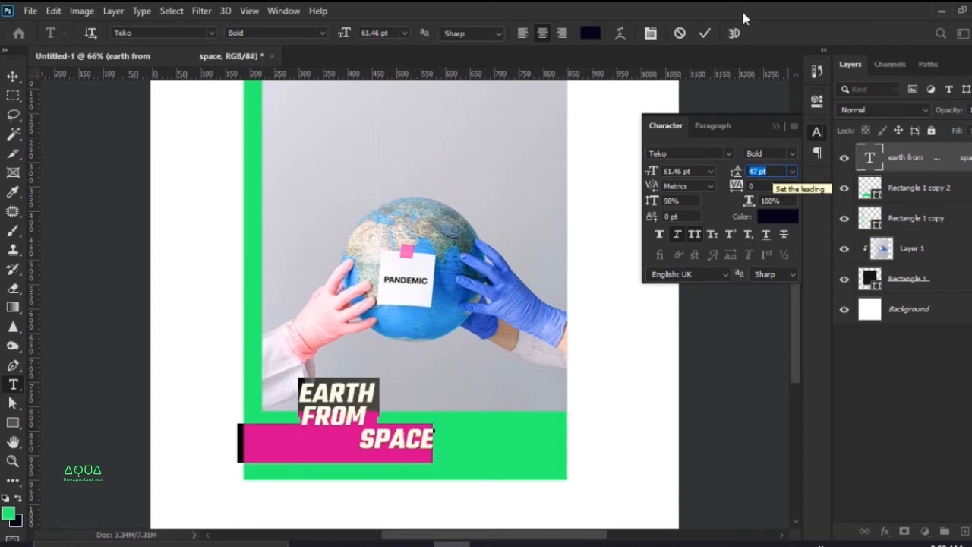
pyautogui.click(704, 33)
pyautogui.press('v')
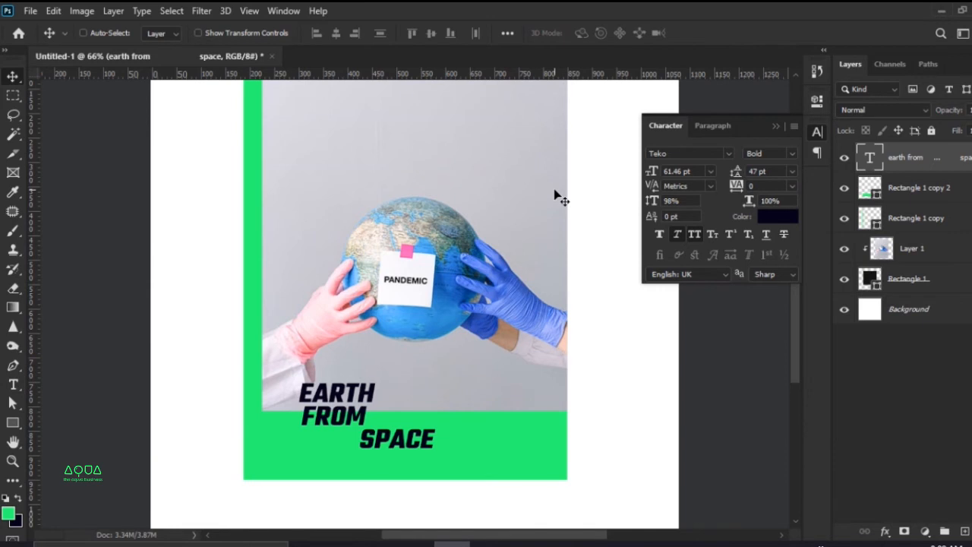
# Step: Nudge the EARTH FROM SPACE text up and left so EARTH and FROM sit in the photo's lower-left corner
pyautogui.hotkey('shift', 'Up')
pyautogui.hotkey('shift', 'Up')
pyautogui.hotkey('shift', 'Left')
pyautogui.hotkey('shift', 'Left')
pyautogui.hotkey('shift', 'Left')
pyautogui.hotkey('shift', 'Left')
pyautogui.hotkey('shift', 'Up')
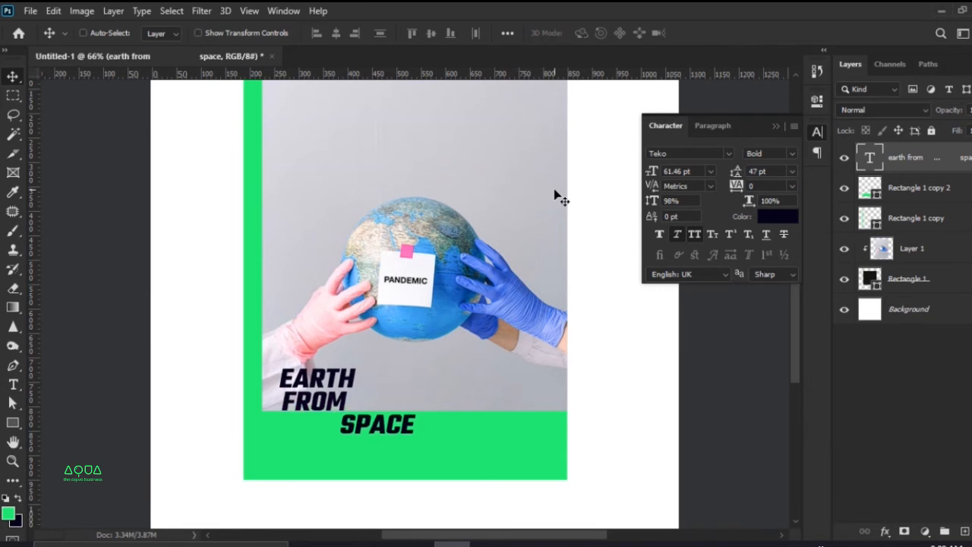
pyautogui.press('Tab')
pyautogui.press('Tab')
# Step: Add a new text layer reading X-2021 on the photo above the globe
pyautogui.moveTo(425, 152); pyautogui.dragTo(377, 256)
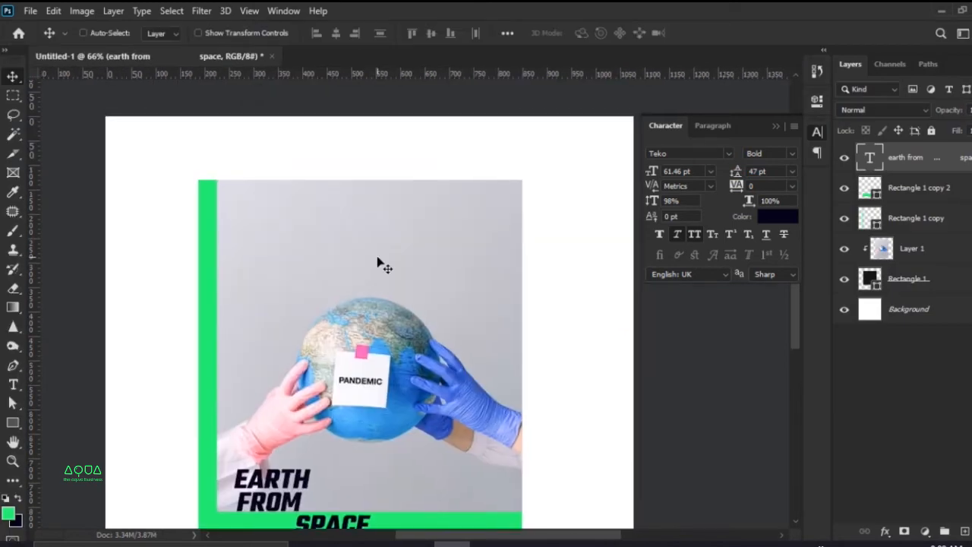
pyautogui.press('t')
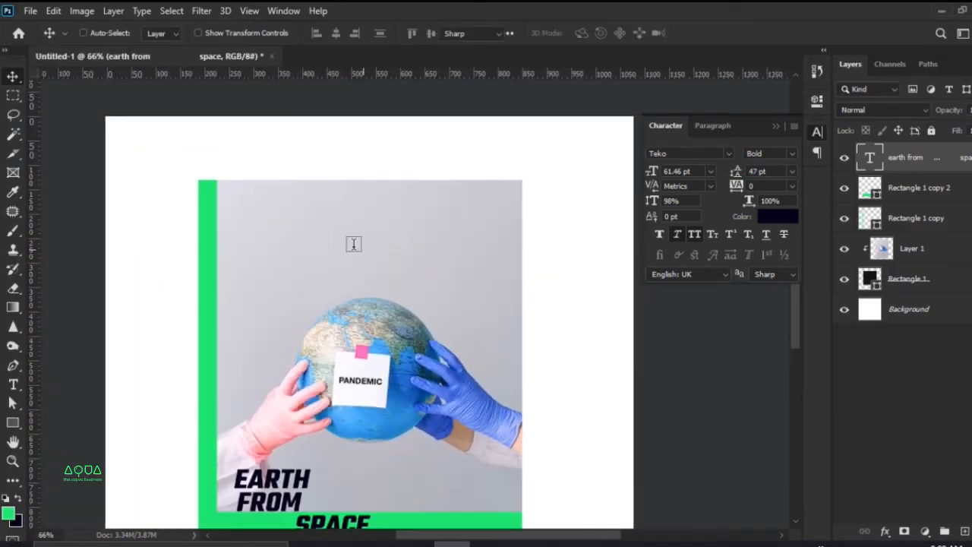
pyautogui.click(403, 268)
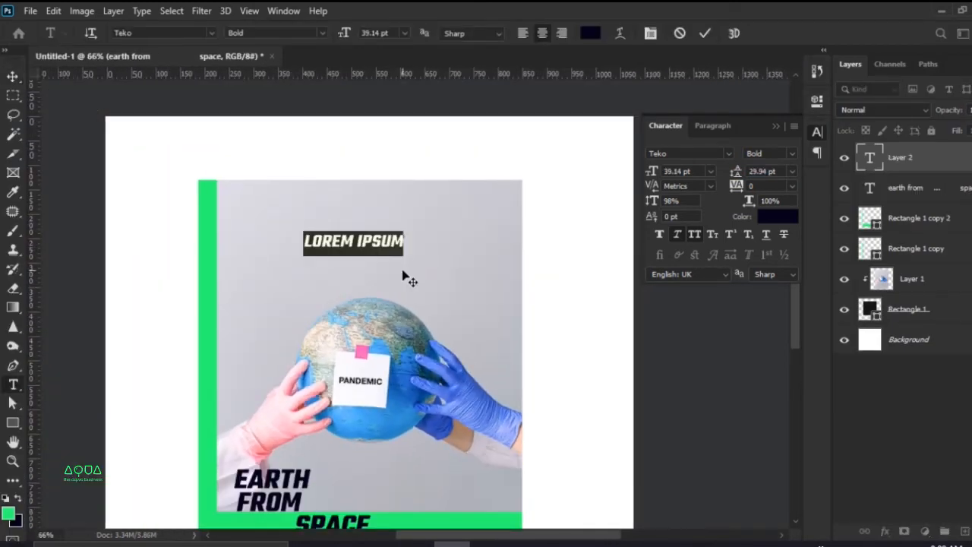
pyautogui.write('X')
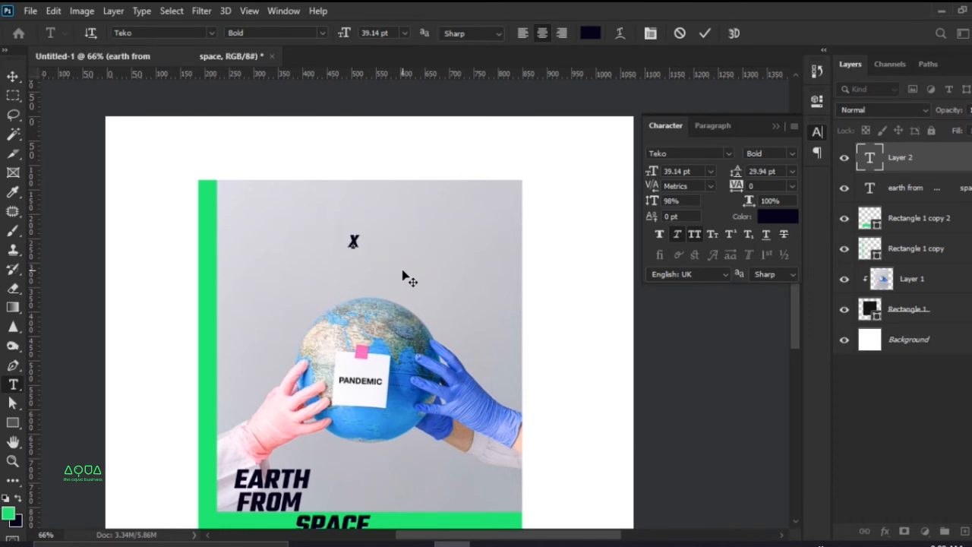
pyautogui.write('-2021')
pyautogui.hotkey('ctrl', 'Return')
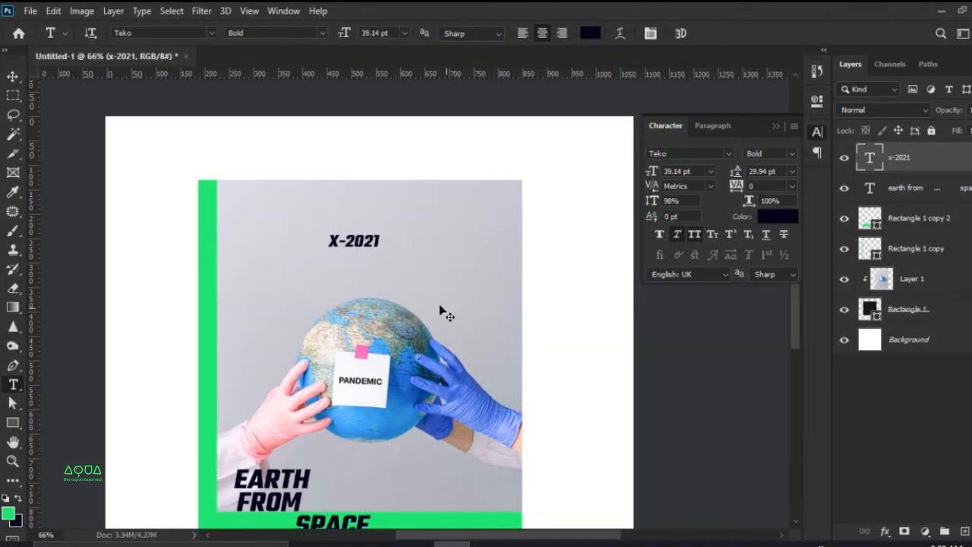
# Step: Try rotating the X-2021 text 90° clockwise, flipping it vertically and flipping it horizontally, undoing each attempt
pyautogui.hotkey('ctrl', 't')
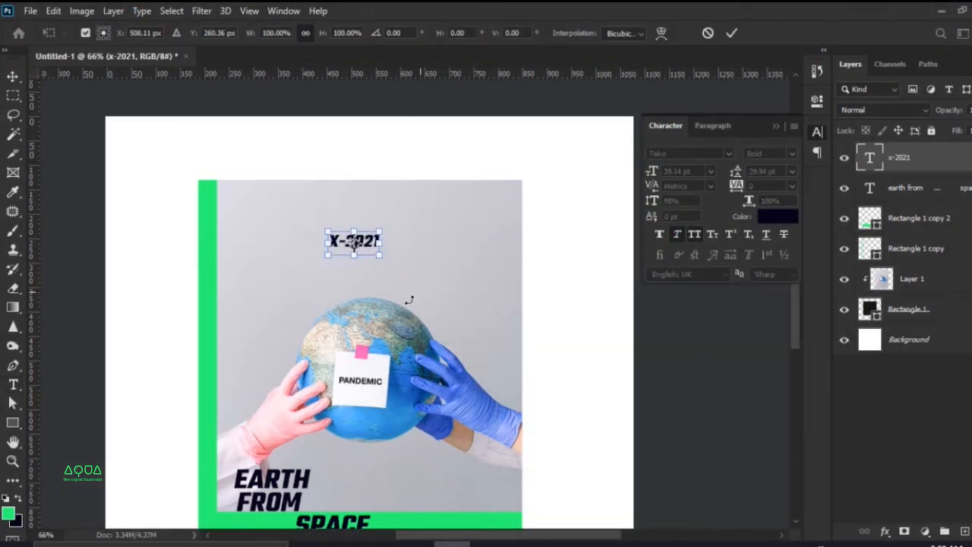
pyautogui.rightClick(430, 302)
pyautogui.click(467, 237)
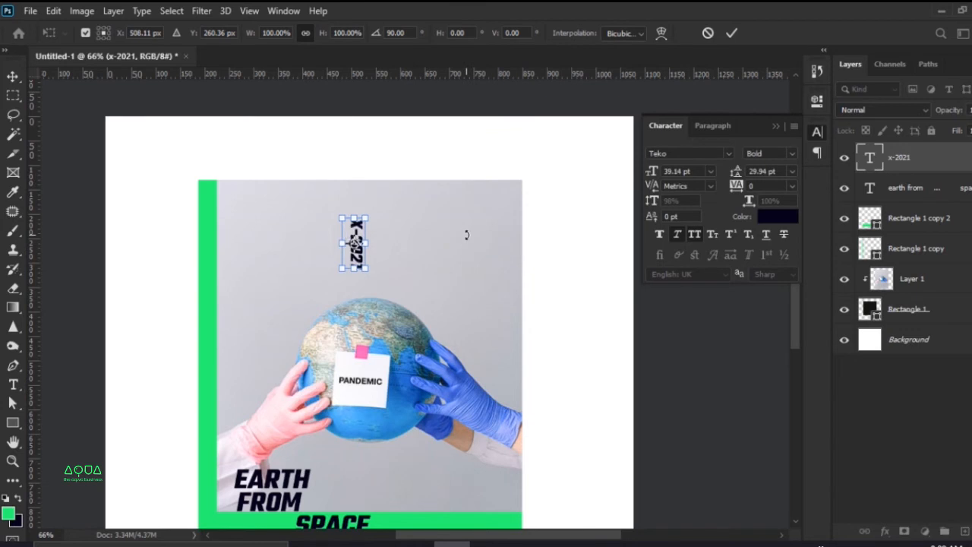
pyautogui.hotkey('ctrl', 'z')
pyautogui.rightClick(467, 236)
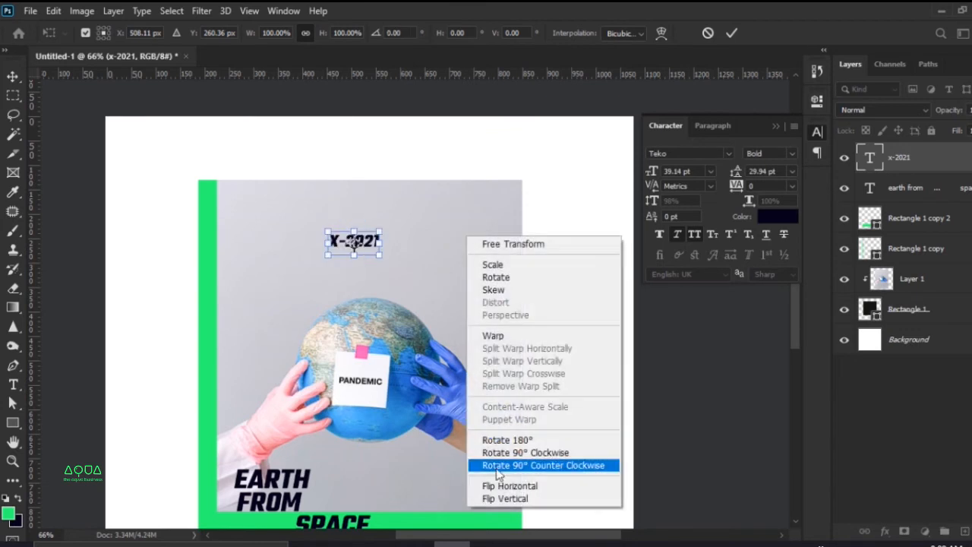
pyautogui.click(502, 498)
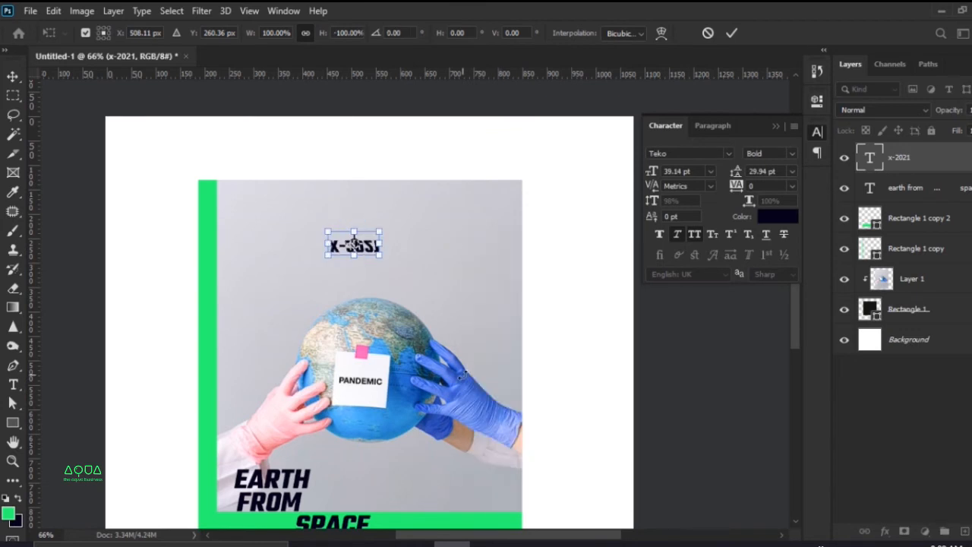
pyautogui.hotkey('ctrl', 'z')
pyautogui.rightClick(459, 366)
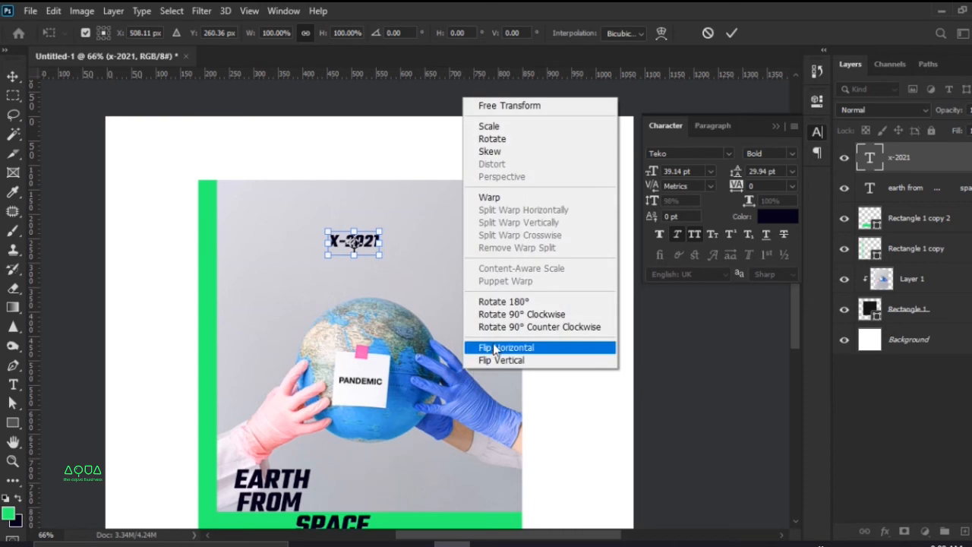
pyautogui.click(495, 348)
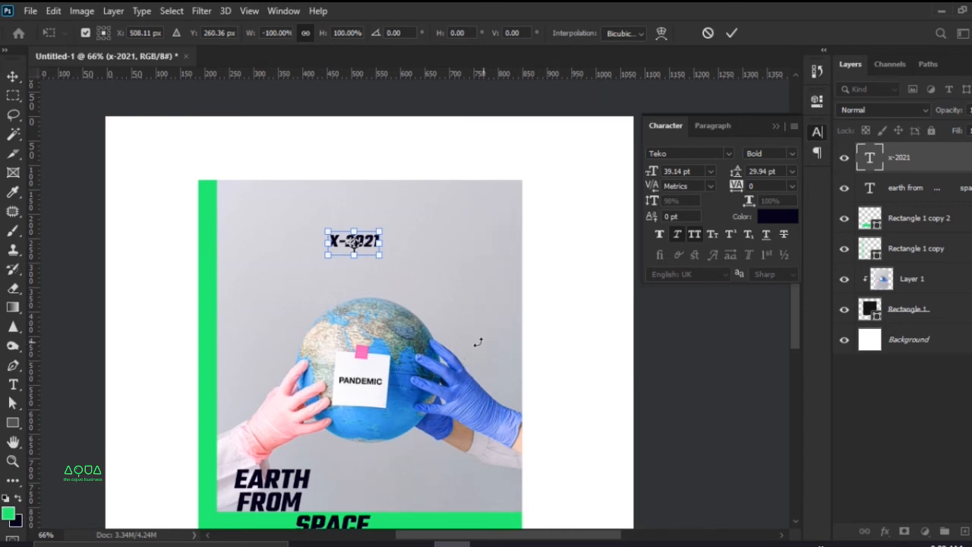
pyautogui.hotkey('ctrl', 'z')
# Step: Rotate the X-2021 text 90° clockwise and move it down onto the PANDEMIC note
pyautogui.rightClick(436, 300)
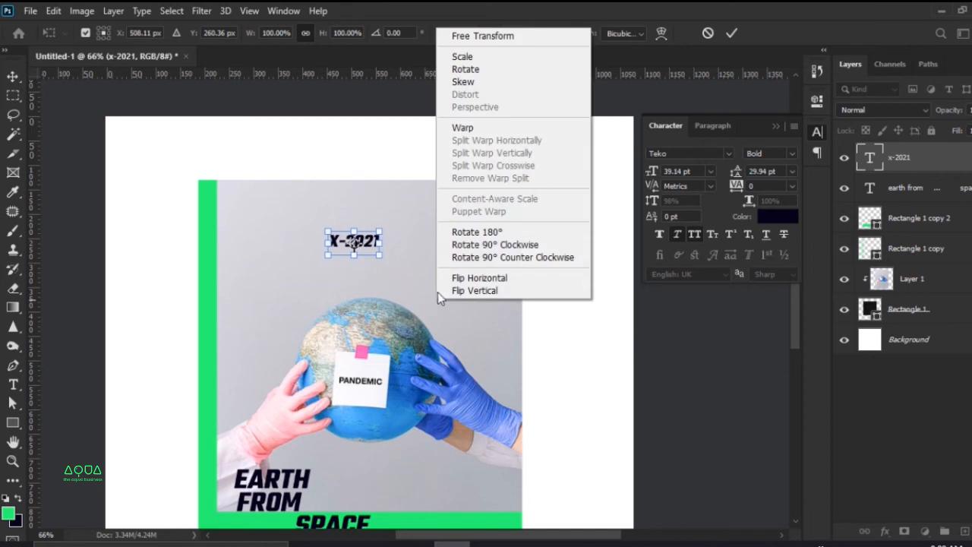
pyautogui.click(463, 242)
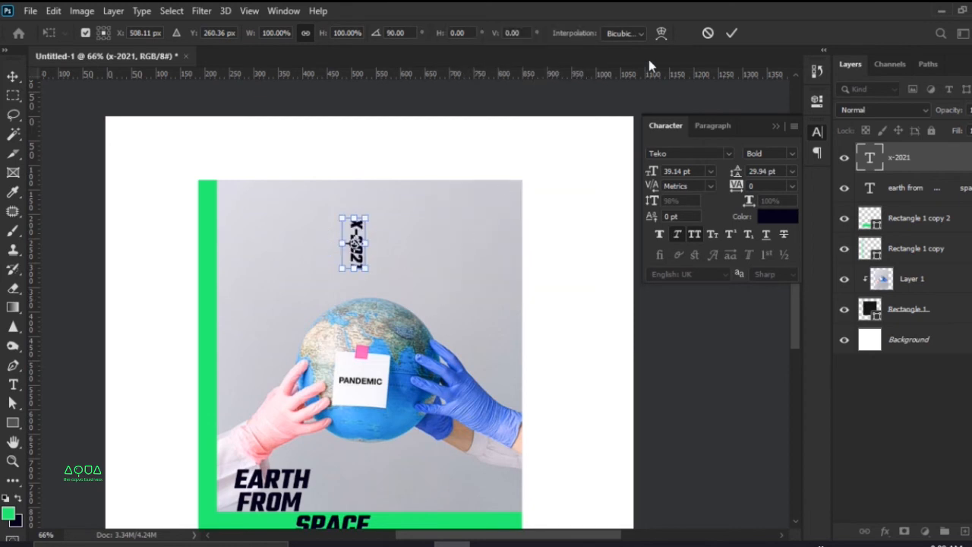
pyautogui.click(730, 32)
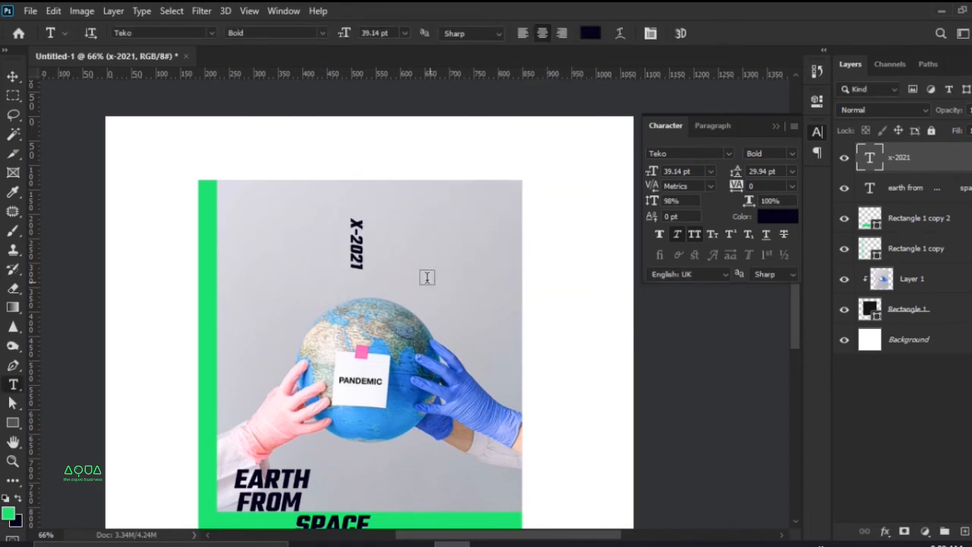
pyautogui.moveTo(381, 274); pyautogui.dragTo(384, 364)
# Step: Flip the rotated X-2021 text both vertically and horizontally so it reads from bottom to top
pyautogui.hotkey('ctrl', 't')
pyautogui.rightClick(384, 363)
pyautogui.click(403, 334)
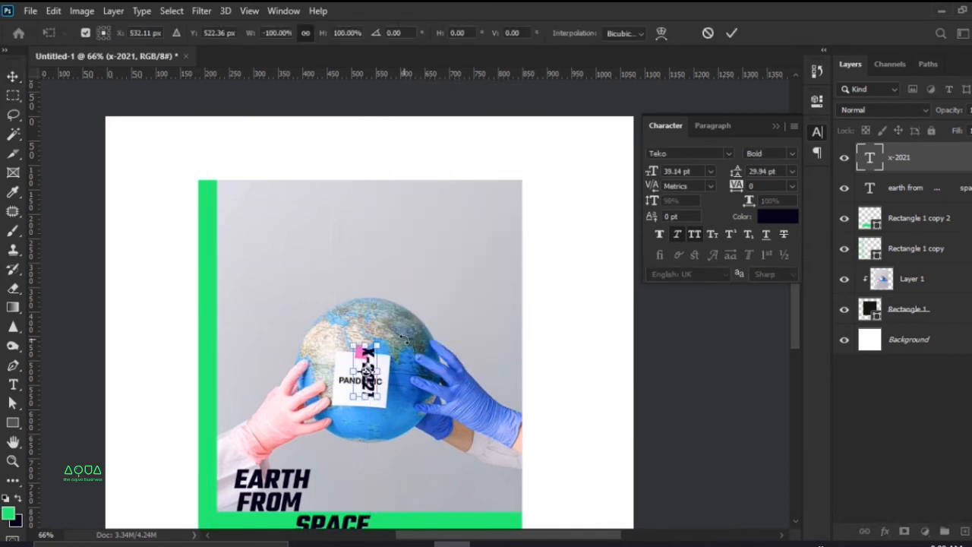
pyautogui.rightClick(402, 337)
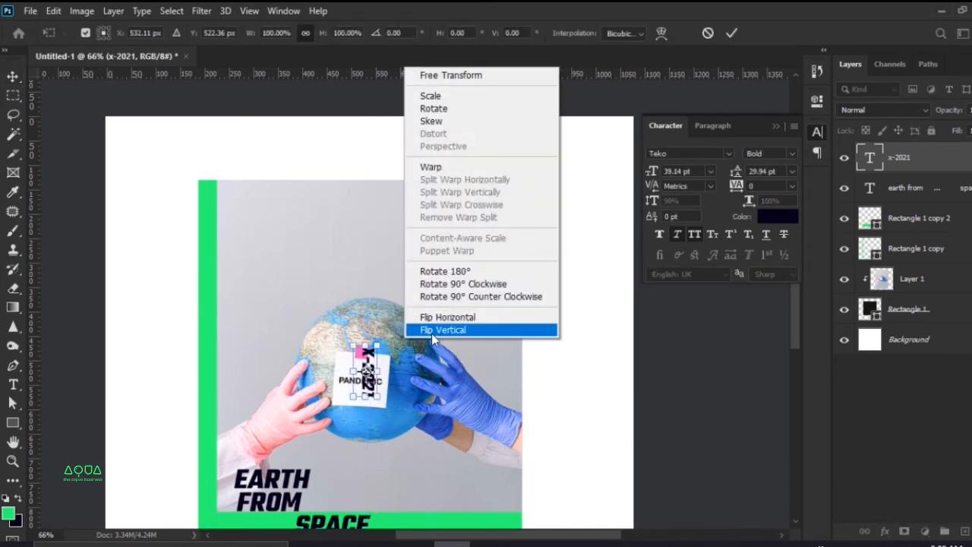
pyautogui.click(431, 333)
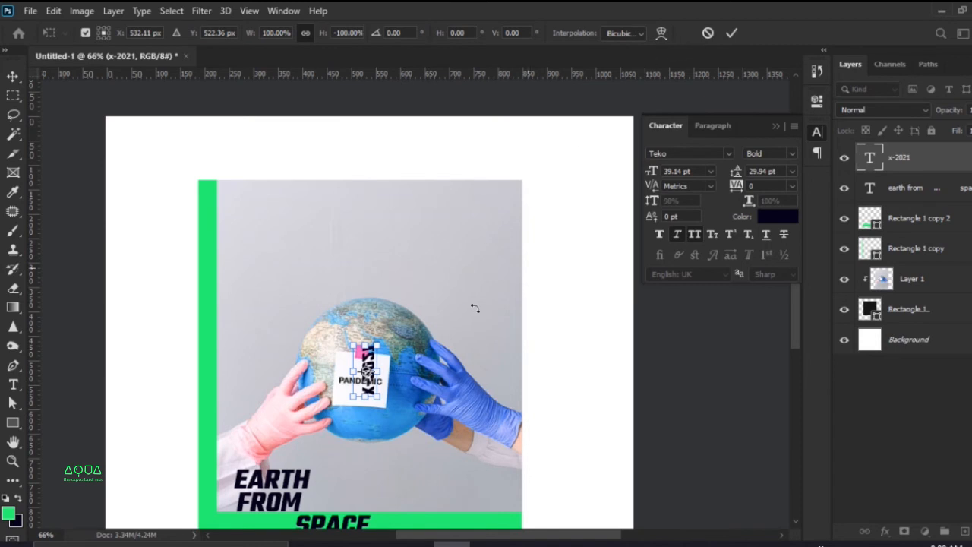
pyautogui.rightClick(439, 362)
pyautogui.click(478, 342)
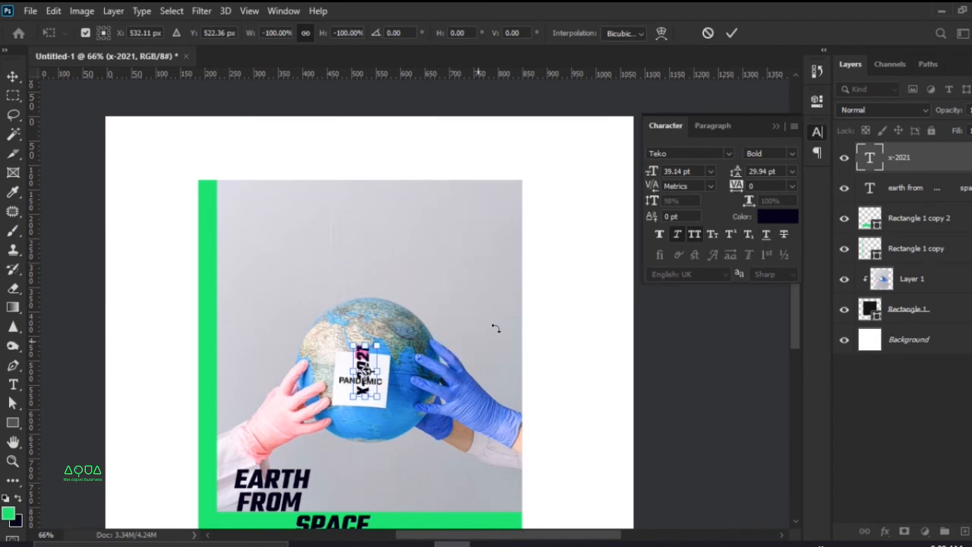
pyautogui.click(731, 35)
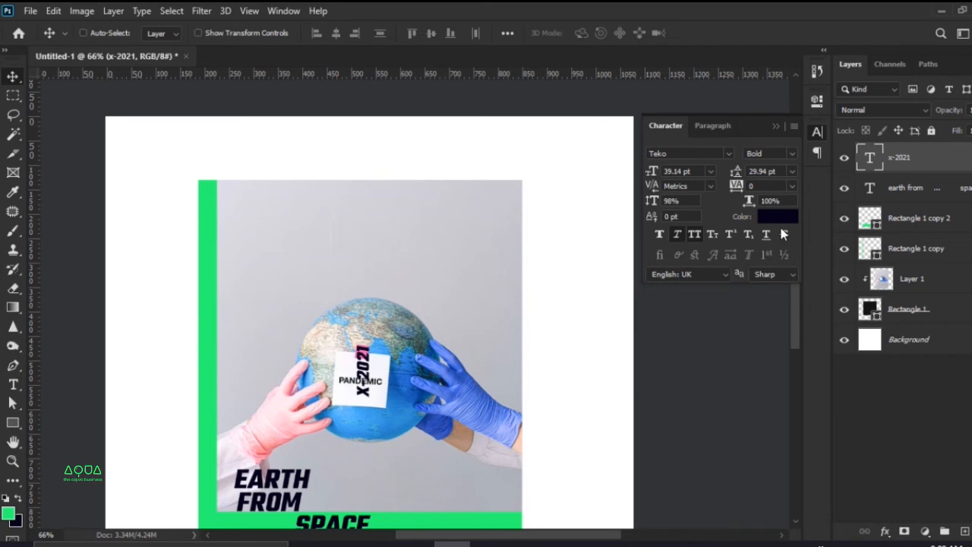
# Step: Recolour the X-2021 text to green #2bff72, sampled from the band along the photo's left edge
pyautogui.click(773, 216)
pyautogui.click(207, 319)
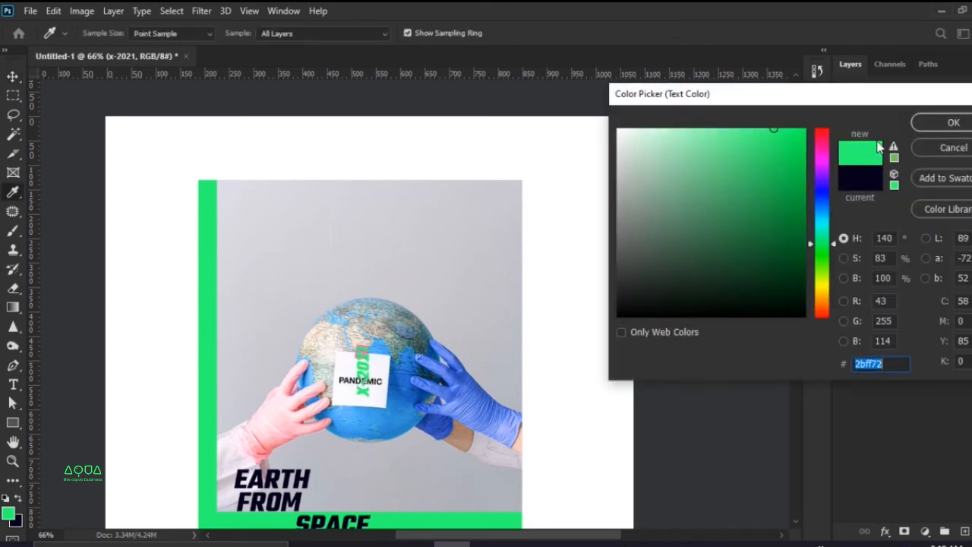
pyautogui.click(935, 125)
# Step: Enlarge the X-2021 text proportionally to a 120.57 pt font size and move it above the globe, across the photo's top edge
pyautogui.hotkey('ctrl', 't')
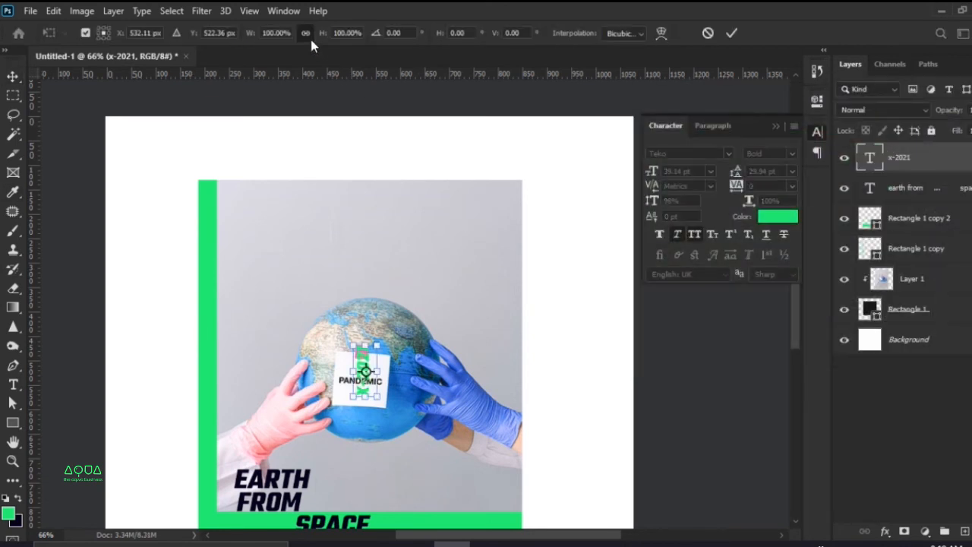
pyautogui.moveTo(257, 36); pyautogui.dragTo(404, 129)
pyautogui.click(731, 32)
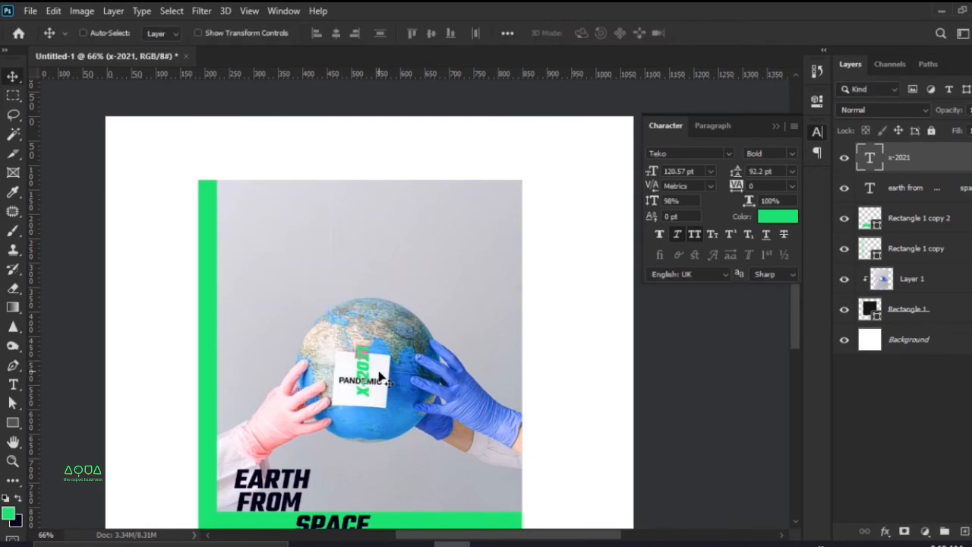
pyautogui.moveTo(382, 341); pyautogui.dragTo(382, 218)
pyautogui.press('Tab')
pyautogui.moveTo(456, 413); pyautogui.dragTo(392, 332)
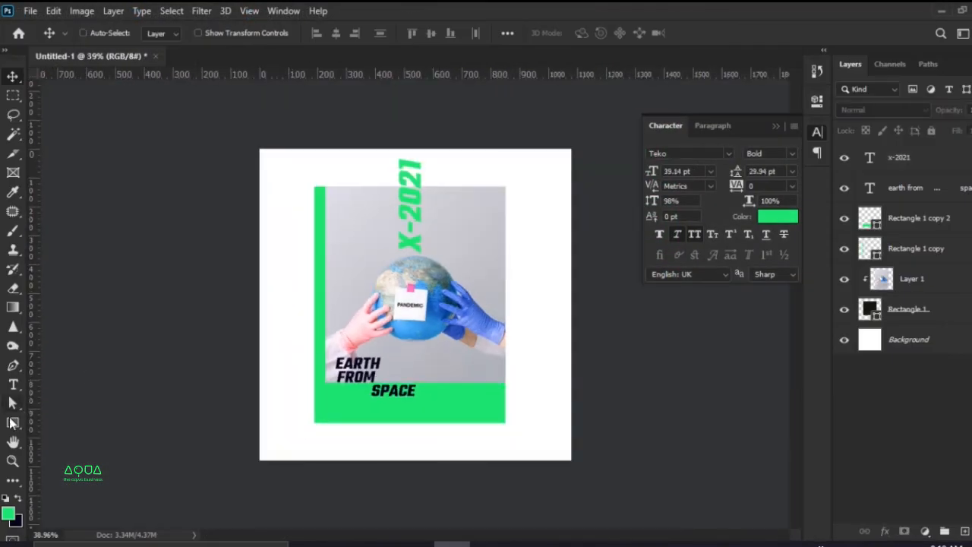
# Step: Draw a dark rectangle about 1568 × 1289 px covering the whole canvas and move its layer directly above the Background
pyautogui.click(13, 422)
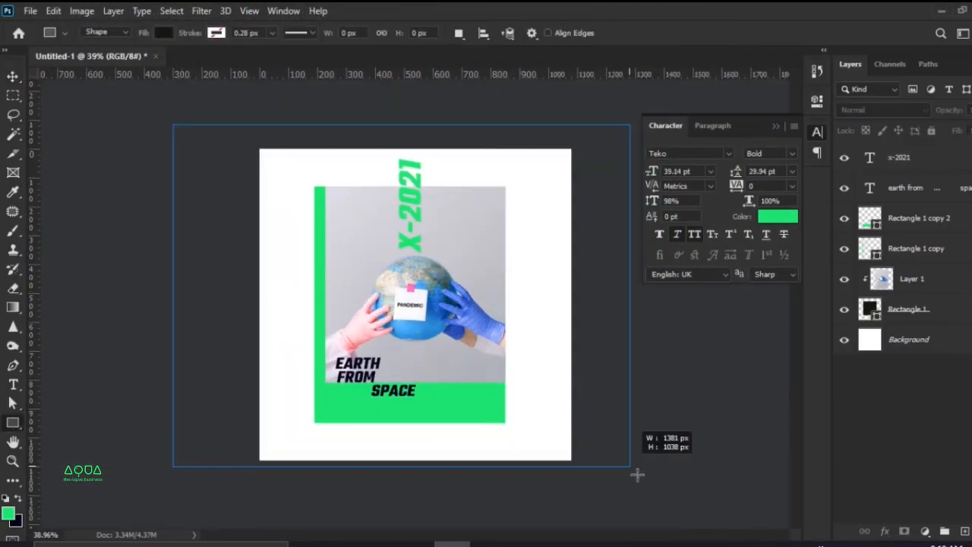
pyautogui.moveTo(173, 125); pyautogui.dragTo(627, 497)
pyautogui.moveTo(939, 161)
pyautogui.mouseDown()
pyautogui.moveTo(938, 424)
pyautogui.moveTo(910, 366)
pyautogui.mouseUp()
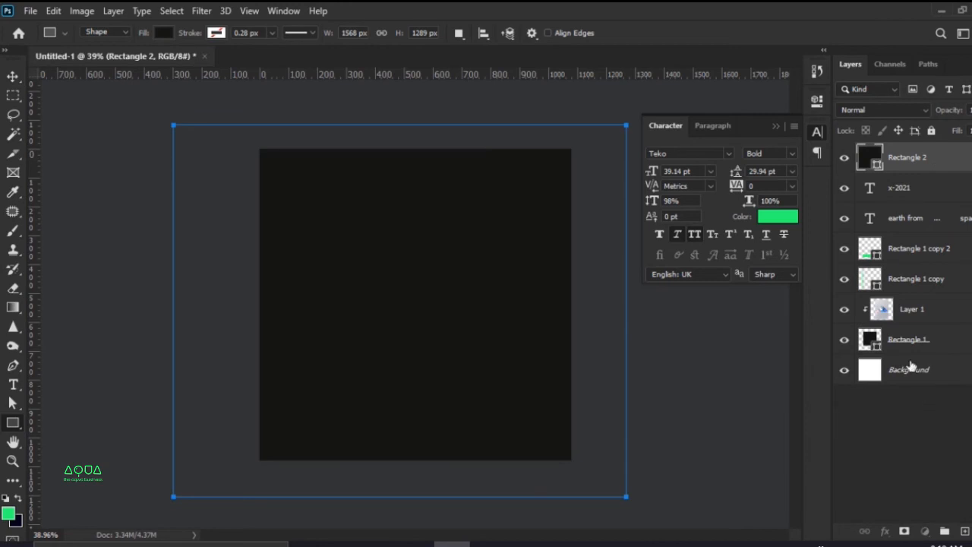
# Step: Place the canvas-covering rectangle directly above the Background layer and recolour it to light grey #b3b1ba, starting from a colour sampled in the photo
pyautogui.moveTo(910, 160); pyautogui.dragTo(889, 338)
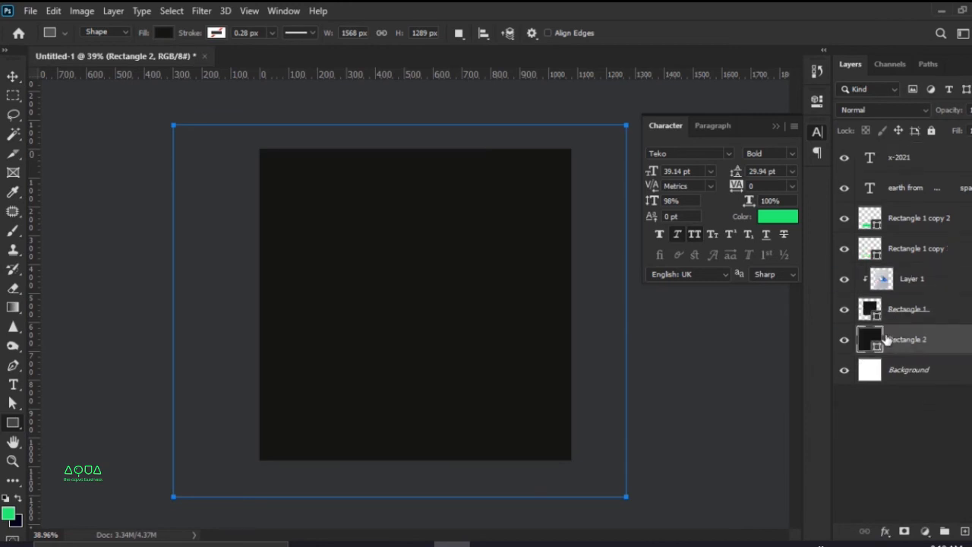
pyautogui.click(466, 232)
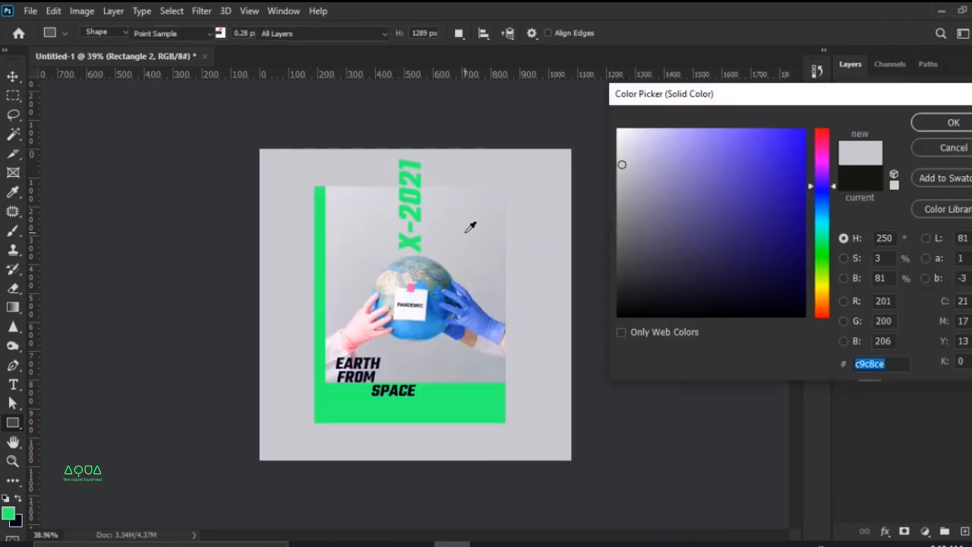
pyautogui.click(620, 151)
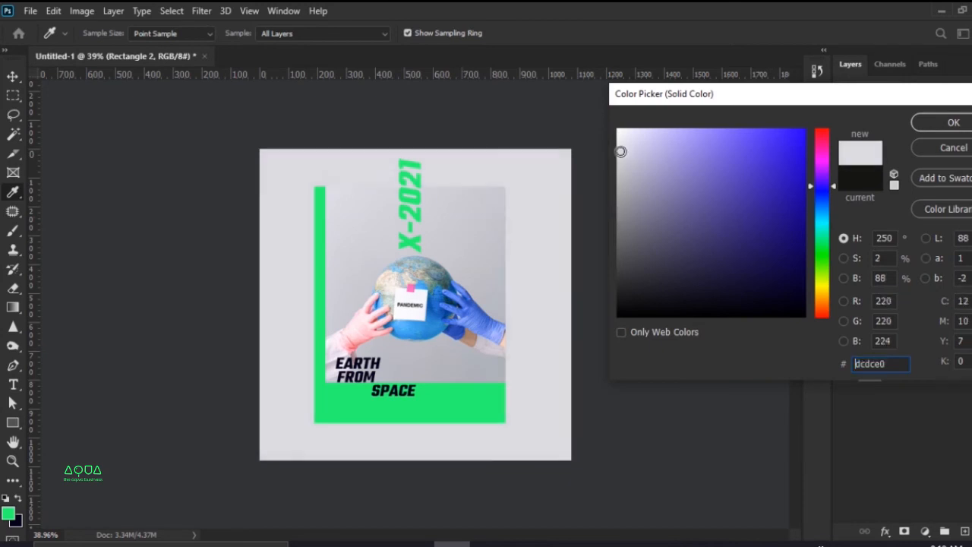
pyautogui.click(620, 149)
pyautogui.moveTo(620, 151); pyautogui.dragTo(625, 179)
pyautogui.click(942, 122)
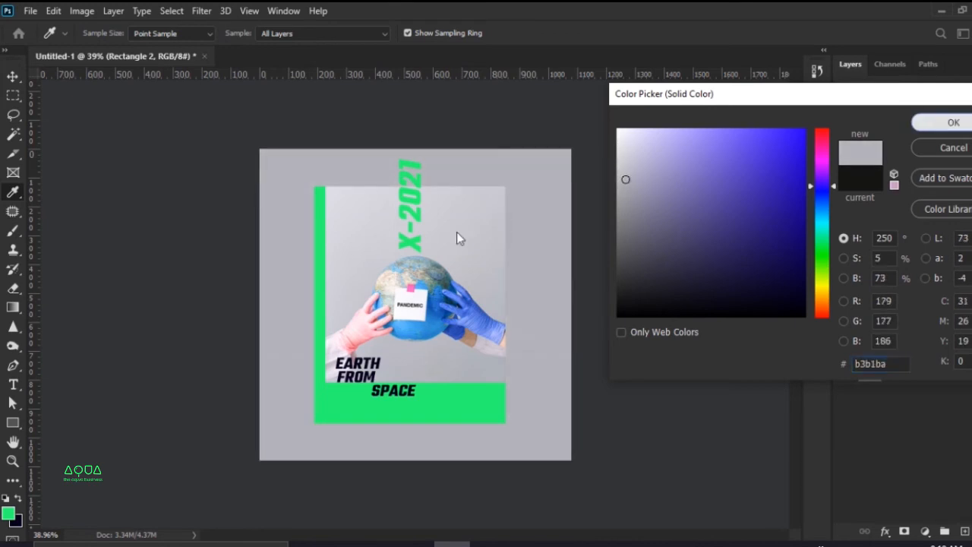
# Step: Add a text layer reading "theaqwabusiness" at the canvas's left side, beside the green band
pyautogui.scroll(2, 405, 245)
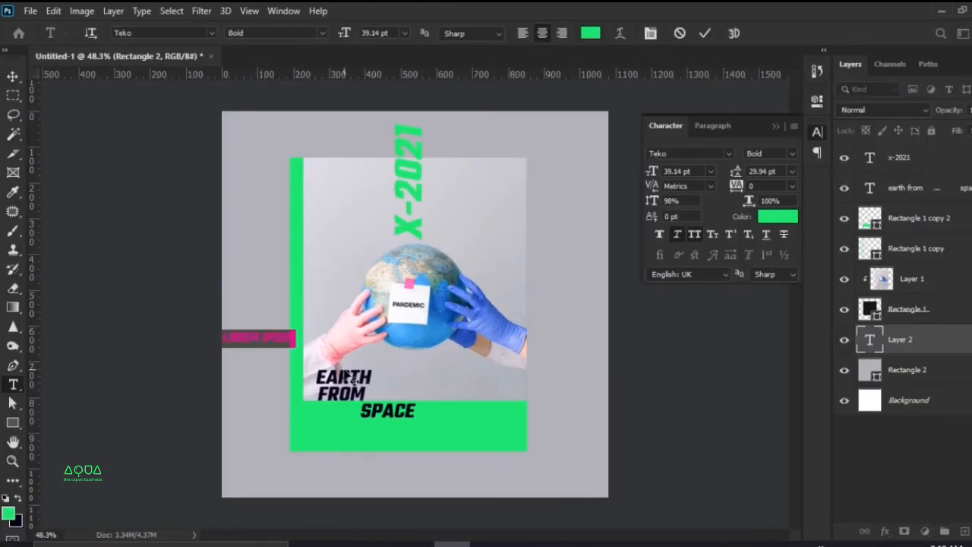
pyautogui.click(268, 338)
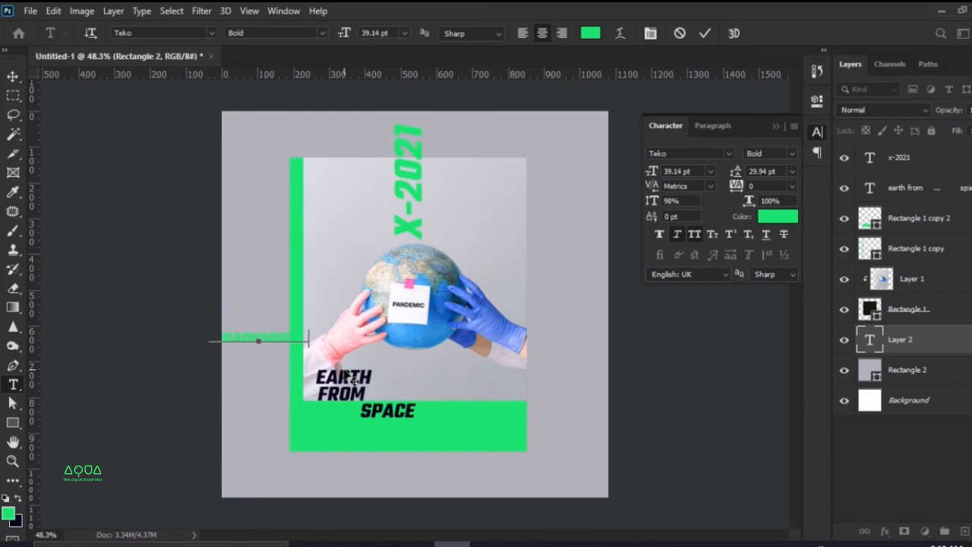
pyautogui.hotkey('ctrl', 'Return')
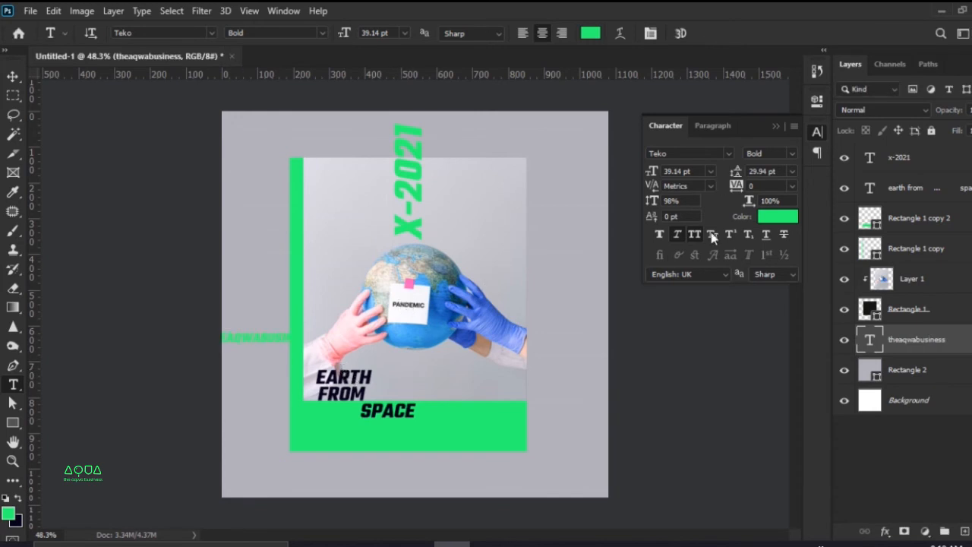
# Step: Set the theaqwabusiness text's colour to #050019 and its font to Poppins Regular
pyautogui.click(776, 216)
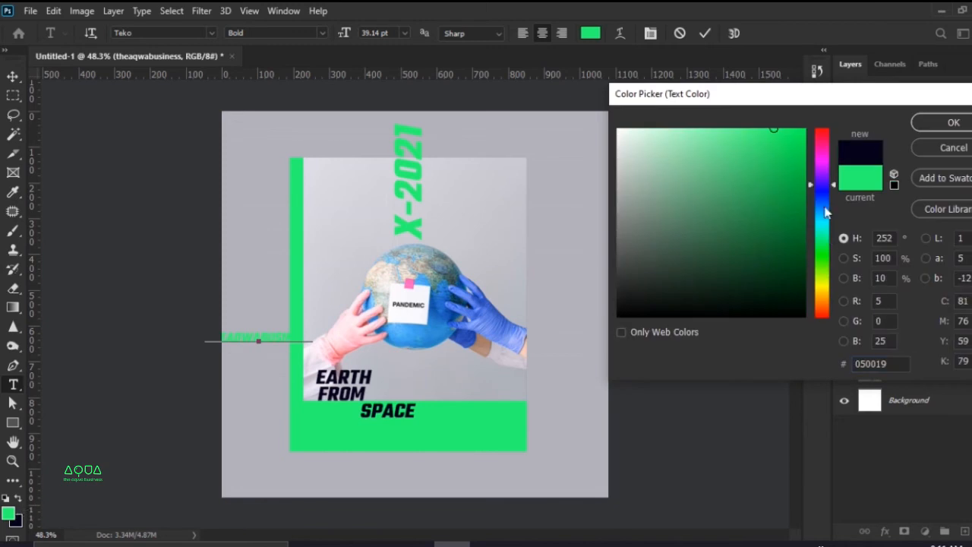
pyautogui.write('050019')
pyautogui.click(921, 126)
pyautogui.click(709, 151)
pyautogui.write('pop')
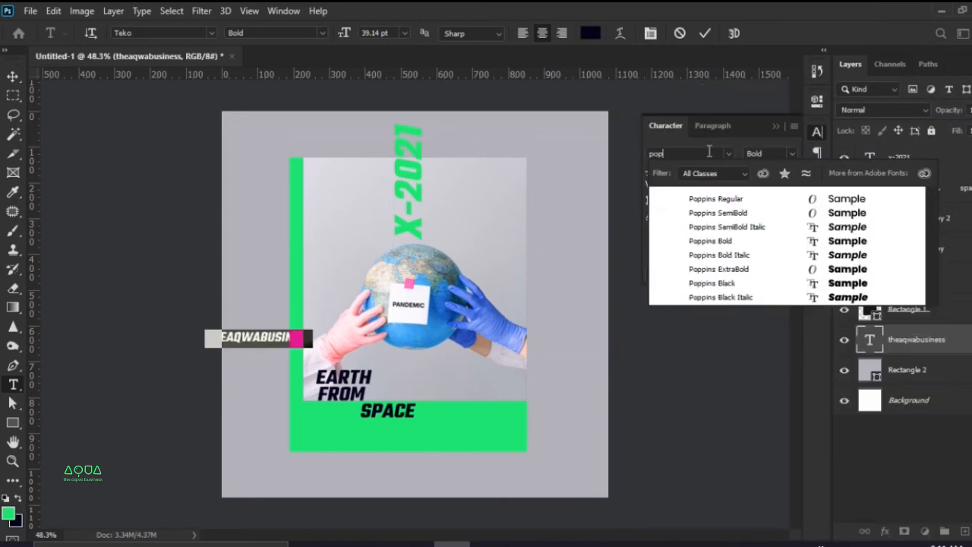
pyautogui.click(725, 199)
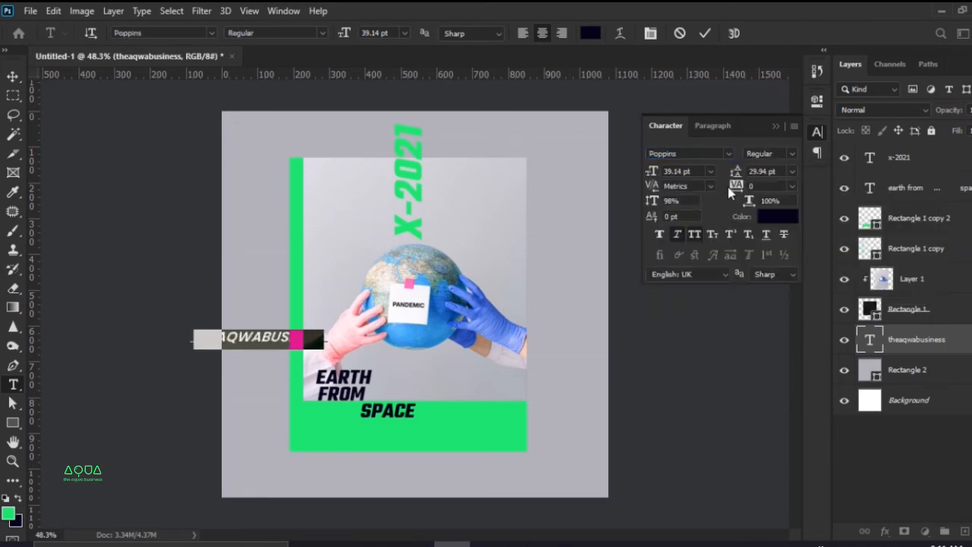
pyautogui.click(706, 35)
# Step: Move the theaqwabusiness text below the photo's lower-right corner and reduce its font size to 27.14 pt
pyautogui.press('v')
pyautogui.moveTo(254, 363); pyautogui.dragTo(529, 526)
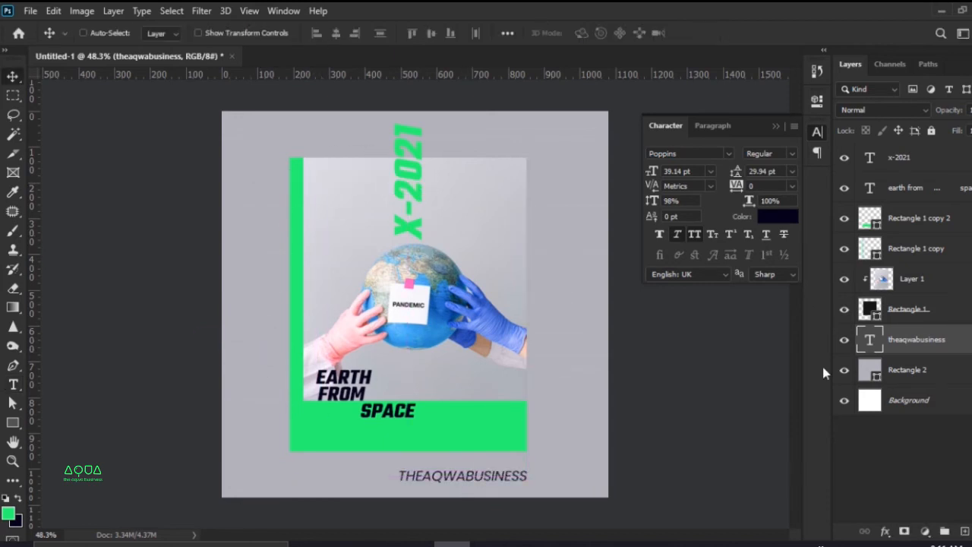
pyautogui.doubleClick(871, 341)
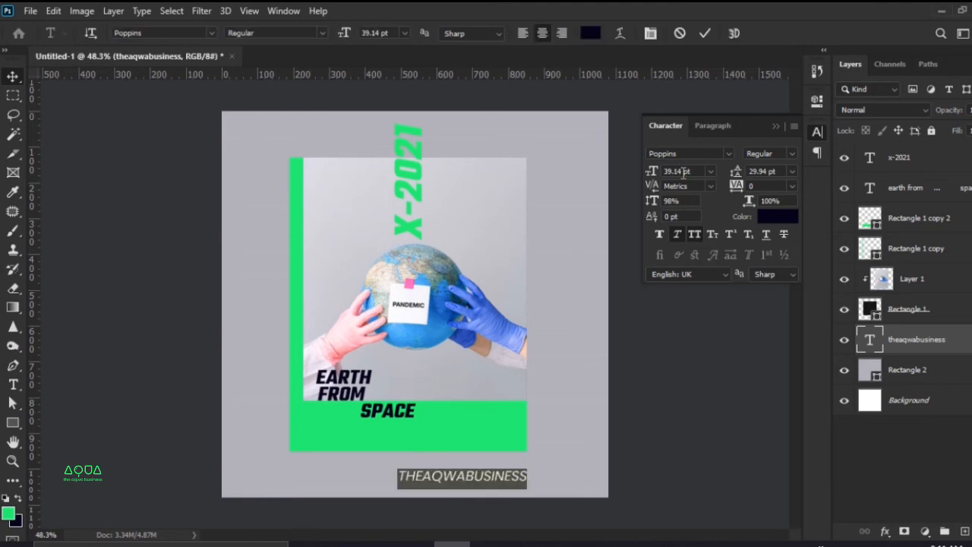
pyautogui.click(683, 172)
pyautogui.press('Down')
pyautogui.press('Down')
pyautogui.press('Down')
pyautogui.press('Down')
pyautogui.press('Down')
pyautogui.press('Down')
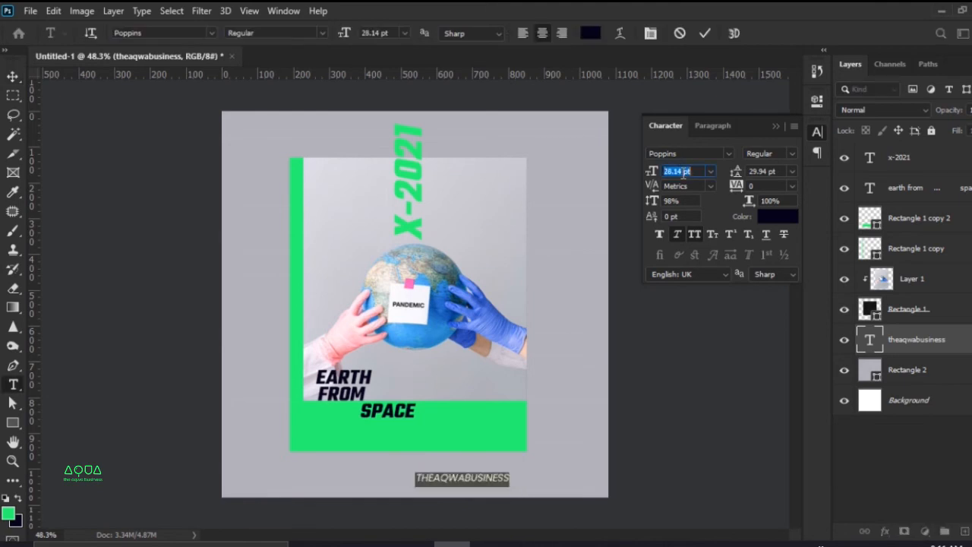
pyautogui.click(705, 32)
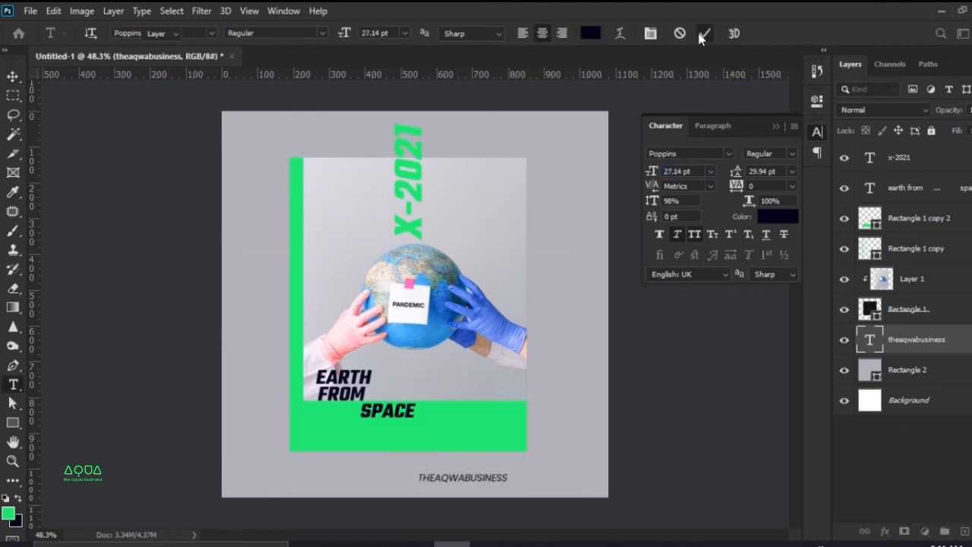
# Step: Move the theaqwabusiness text to the canvas's lower-left corner, rotated 90° clockwise and flipped both vertically and horizontally so it reads from bottom to top
pyautogui.press('v')
pyautogui.moveTo(465, 492); pyautogui.dragTo(276, 486)
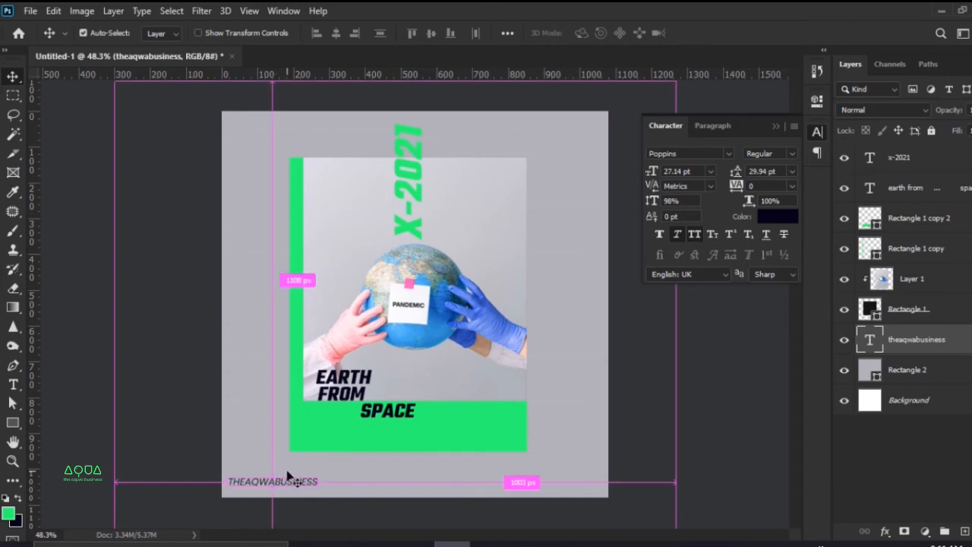
pyautogui.hotkey('ctrl', 't')
pyautogui.rightClick(286, 470)
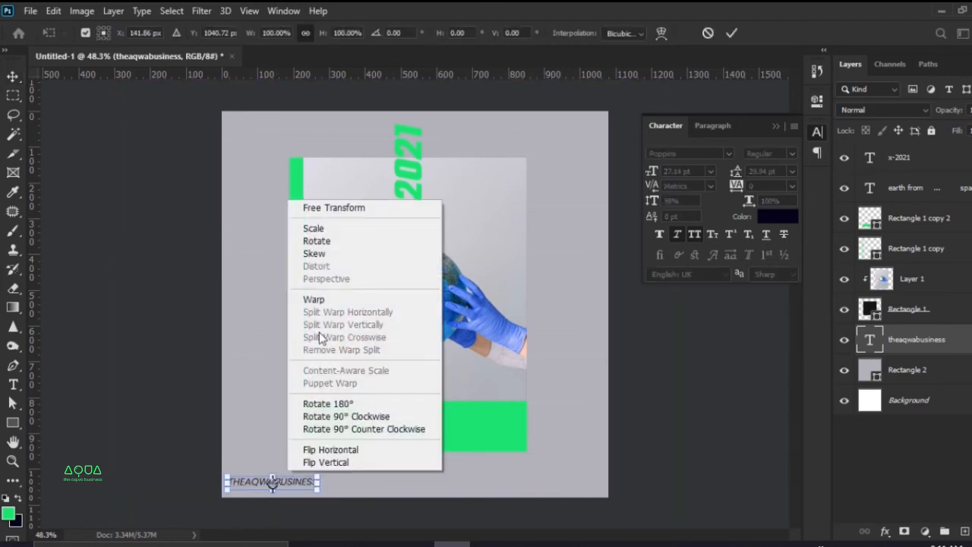
pyautogui.click(327, 416)
pyautogui.moveTo(277, 461); pyautogui.dragTo(259, 397)
pyautogui.rightClick(258, 397)
pyautogui.click(281, 392)
pyautogui.rightClick(277, 408)
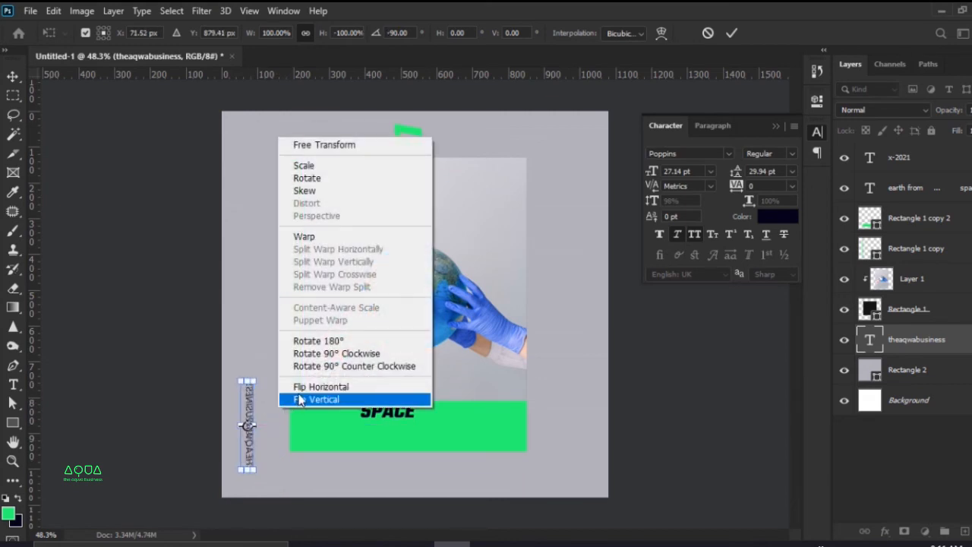
pyautogui.click(300, 397)
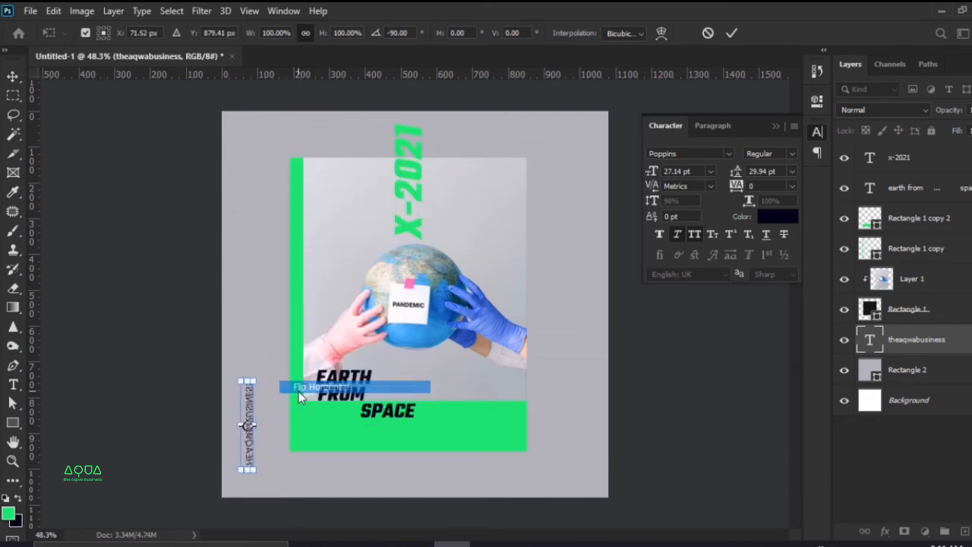
pyautogui.click(731, 32)
# Step: Position the vertical theaqwabusiness text close to the canvas's left edge, just above the bottom edge
pyautogui.moveTo(273, 471); pyautogui.dragTo(253, 482)
pyautogui.moveTo(256, 486); pyautogui.dragTo(265, 490)
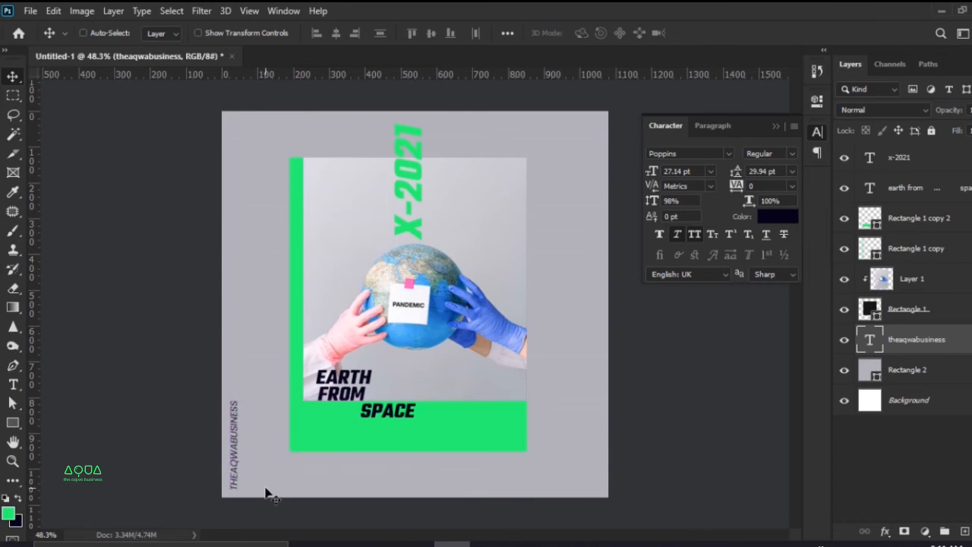
pyautogui.press('Tab')
pyautogui.press('Tab')
pyautogui.press('ctrl')
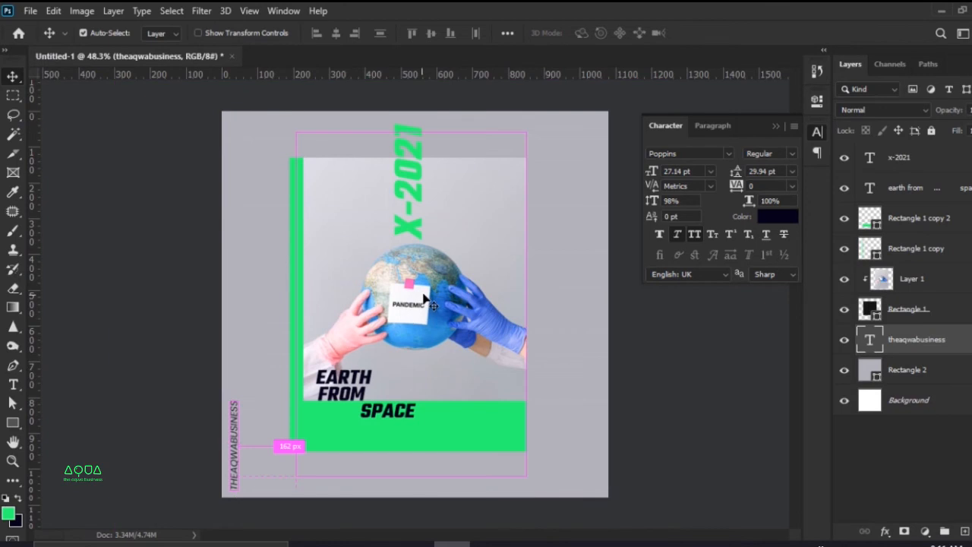
# Step: Add a text layer reading "-395" above the photo, near its upper-right corner
pyautogui.press('t')
pyautogui.click(498, 144)
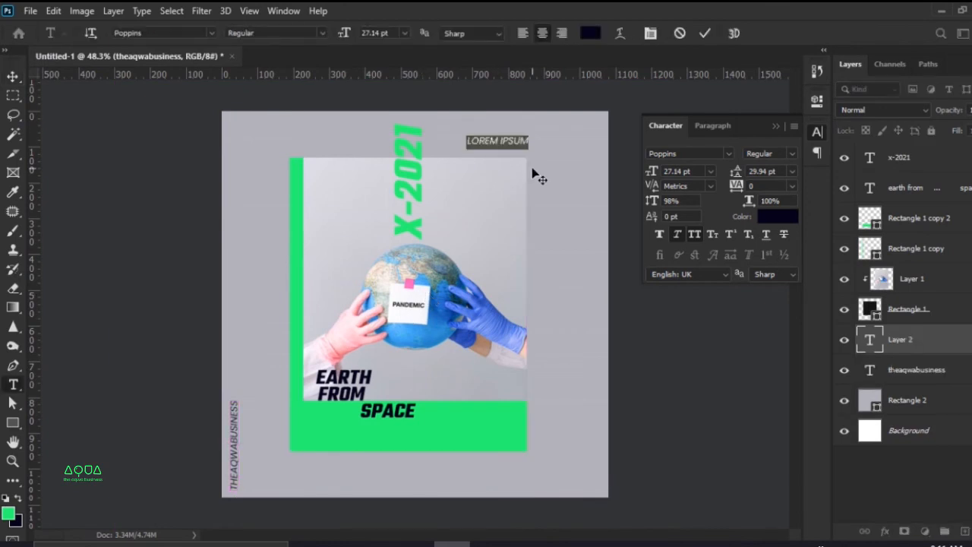
pyautogui.press('BackSpace')
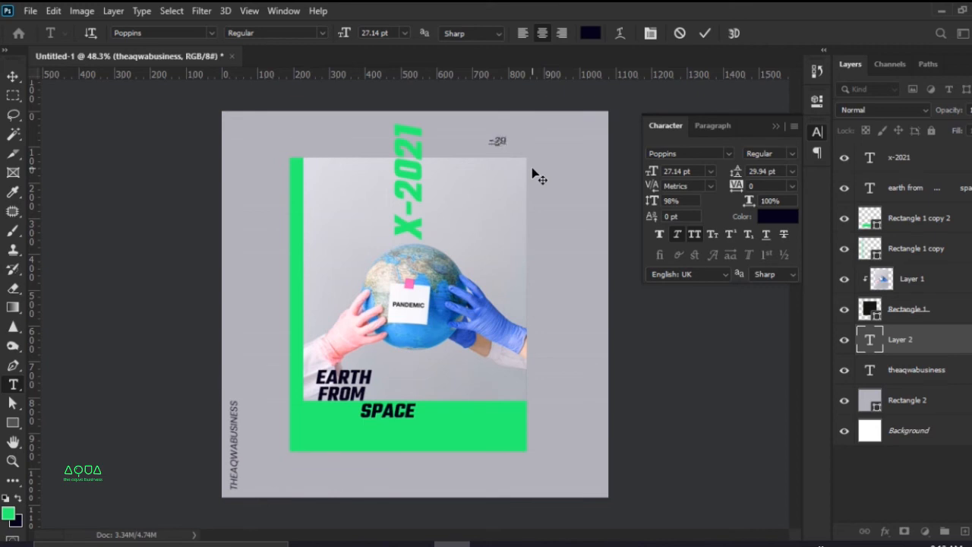
pyautogui.click(533, 173)
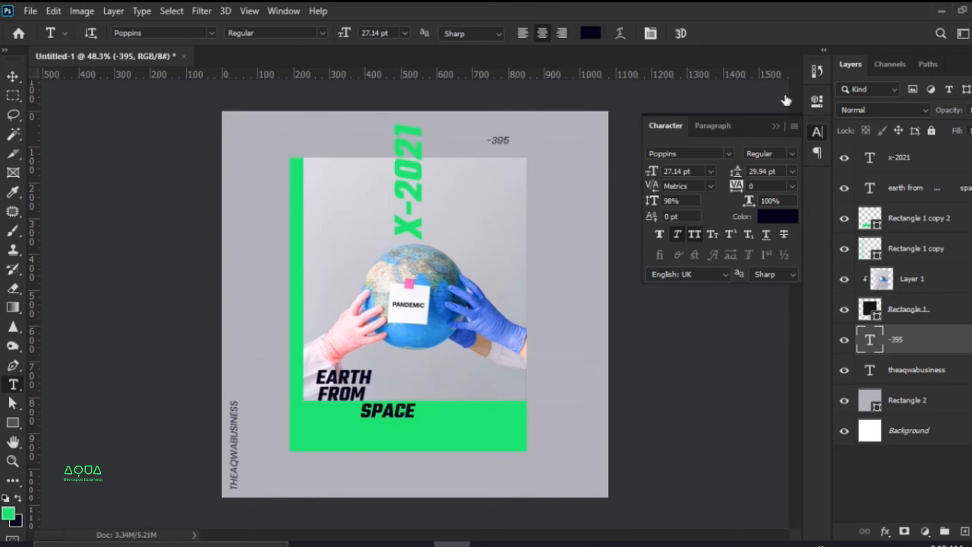
# Step: Set the -395 text to the Poppins Black style at a 48 pt font size
pyautogui.press('Return')
pyautogui.click(789, 153)
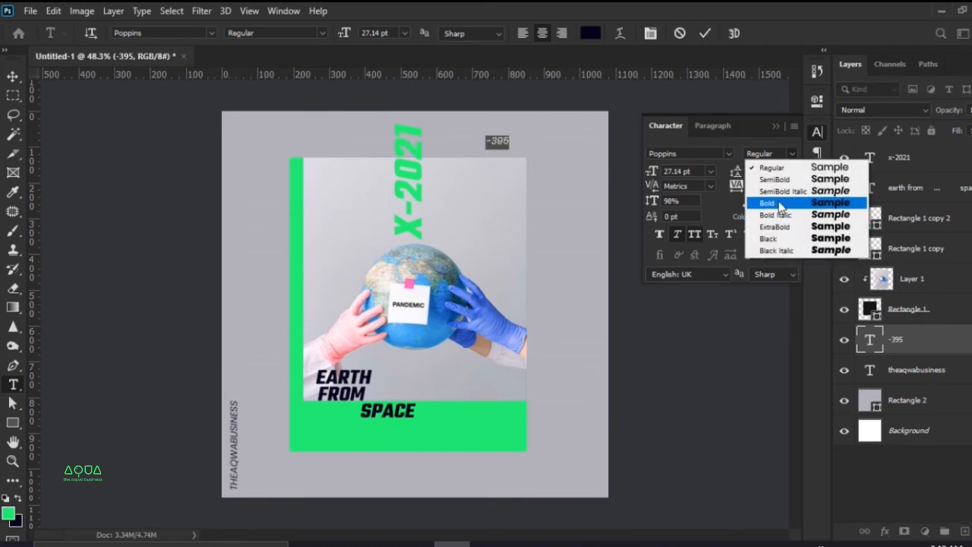
pyautogui.click(769, 238)
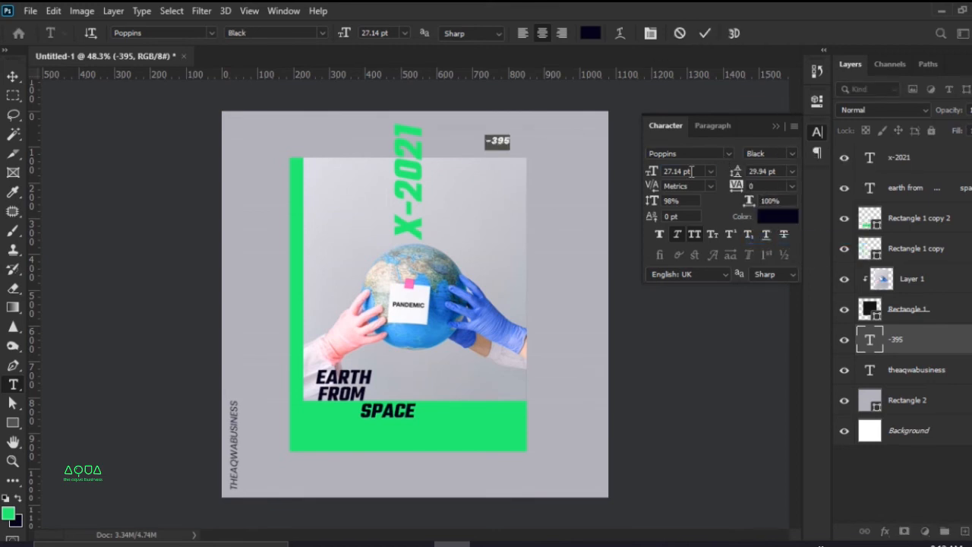
pyautogui.scroll(20, 692, 171)
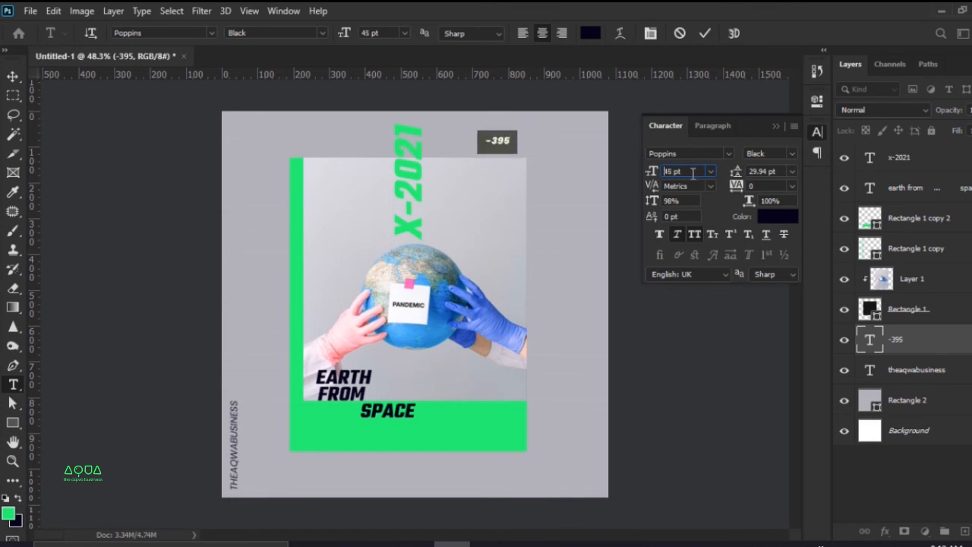
pyautogui.click(705, 34)
# Step: Draw a narrow paragraph text box with Lorem ipsum placeholder text beside the -395 text, extending past the canvas's right edge
pyautogui.moveTo(527, 144); pyautogui.dragTo(646, 130)
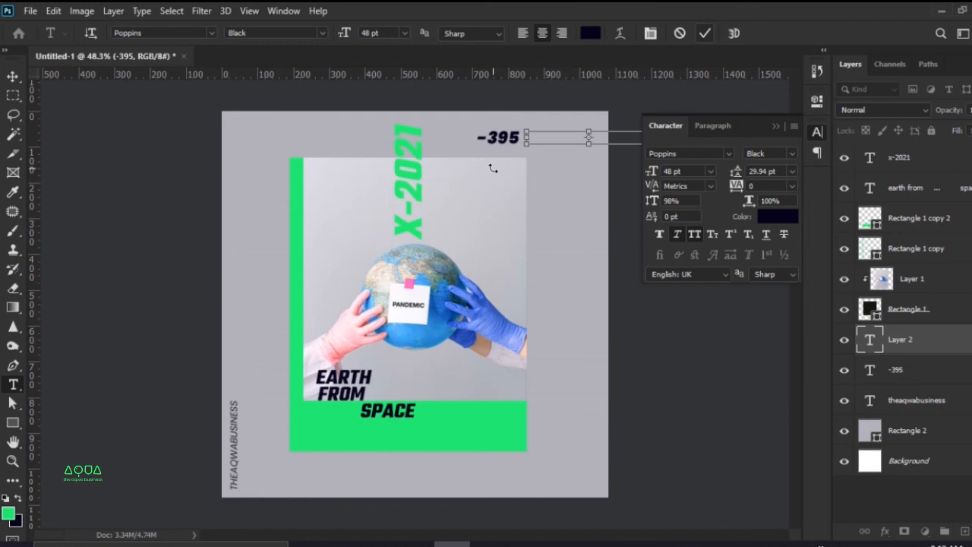
pyautogui.click(491, 167)
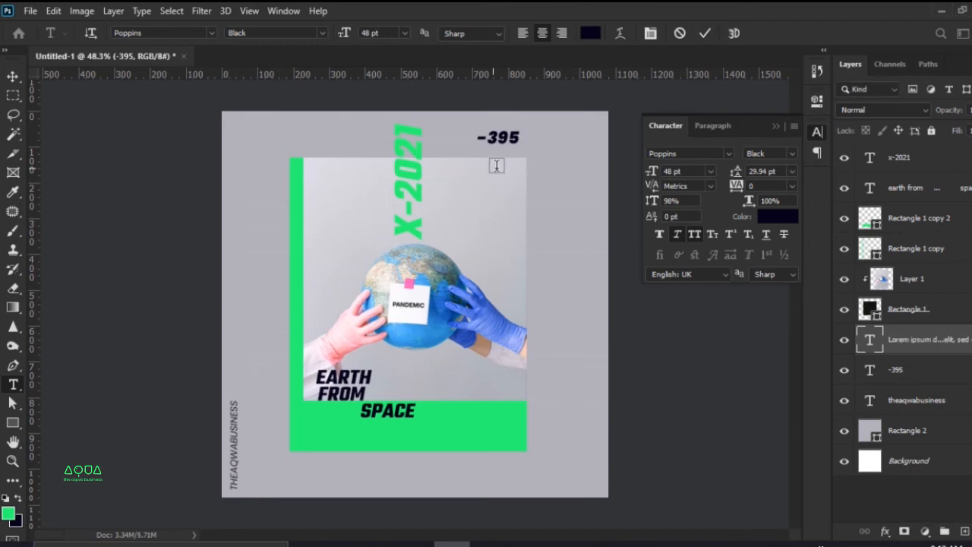
pyautogui.press('v')
pyautogui.moveTo(549, 147); pyautogui.dragTo(600, 139)
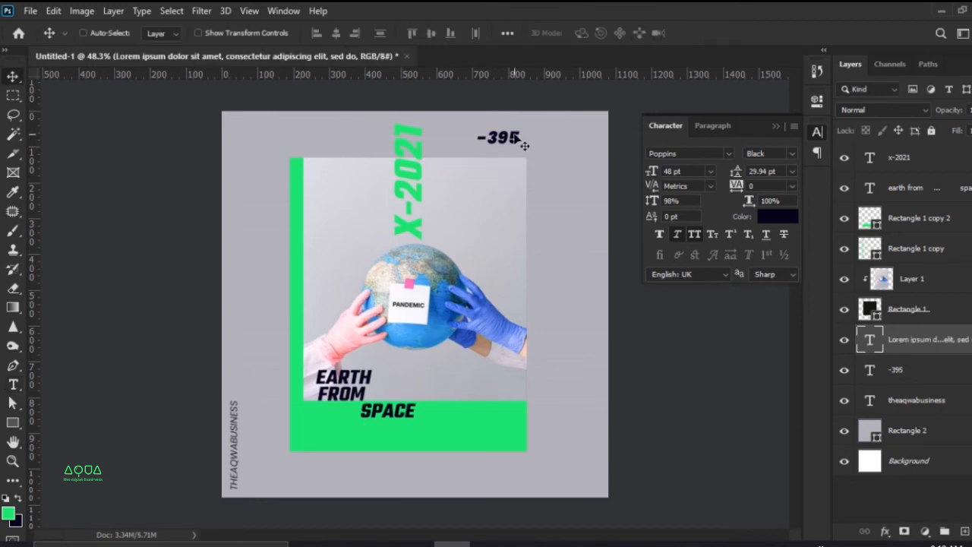
# Step: Select the -395 text layer and move the text into the canvas's upper-right corner
pyautogui.click(513, 143)
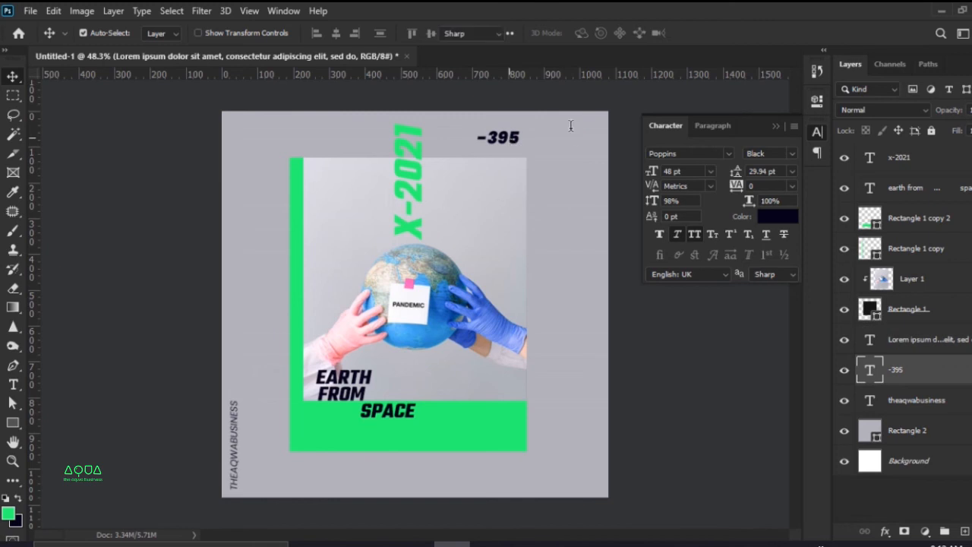
pyautogui.press('Return')
pyautogui.click(710, 36)
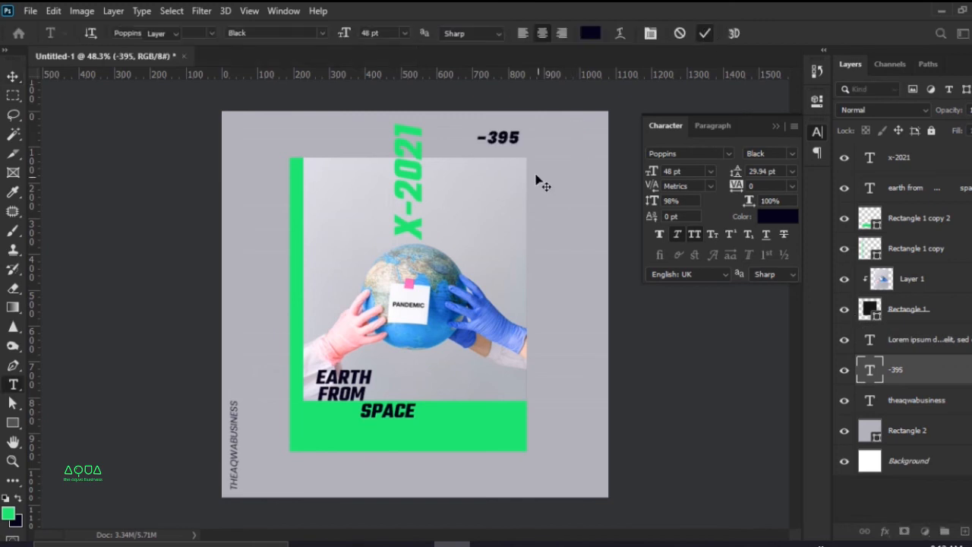
pyautogui.press('v')
pyautogui.moveTo(542, 162); pyautogui.dragTo(605, 157)
# Step: Enlarge the -395 text to 80 pt and shift it slightly so it starts at the photo's right edge
pyautogui.doubleClick(864, 367)
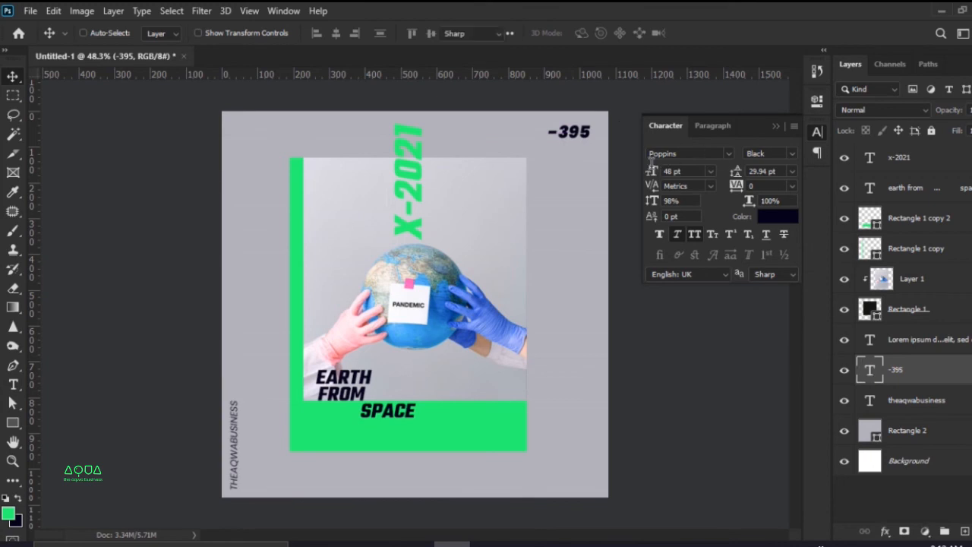
pyautogui.click(675, 171)
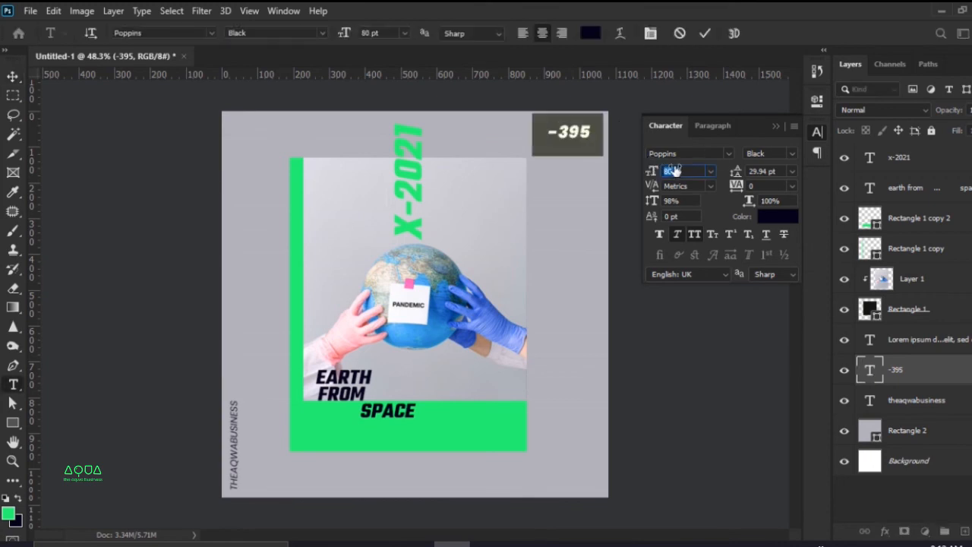
pyautogui.click(704, 34)
pyautogui.moveTo(571, 135); pyautogui.dragTo(564, 140)
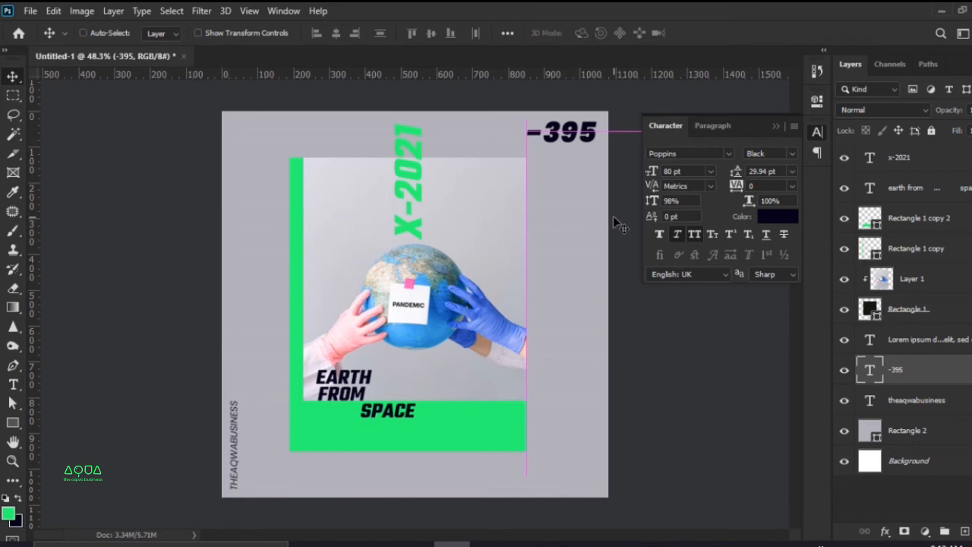
pyautogui.press('Tab')
pyautogui.press('Tab')
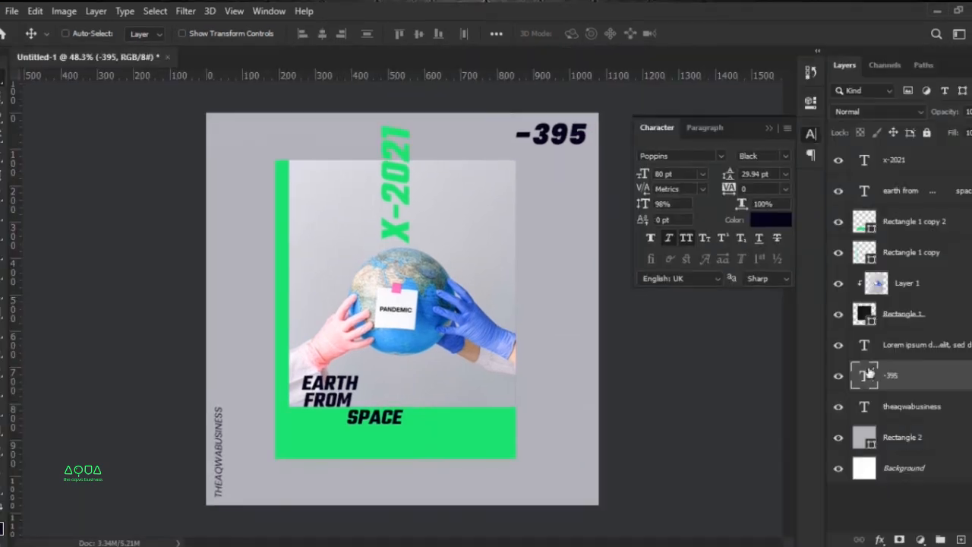
# Step: Change the -395 text in the canvas's upper-right corner to -65
pyautogui.doubleClick(870, 373)
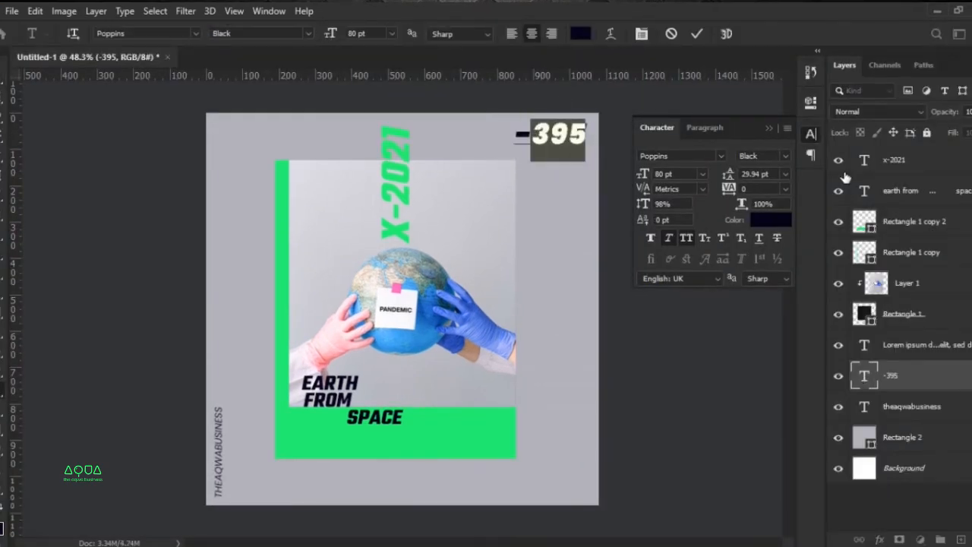
pyautogui.write('65')
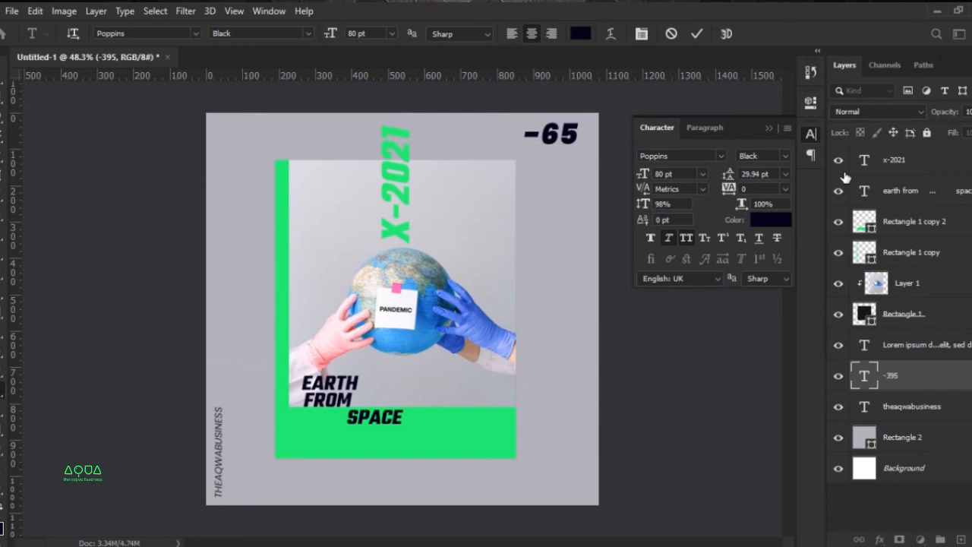
pyautogui.hotkey('ctrl', 'Return')
# Step: Duplicate the vertical THEAQWABUSINESS text twice and place the copies along the canvas's lower-right edge and in its upper-left corner
pyautogui.keyDown('ctrl'); pyautogui.click(218, 425); pyautogui.keyUp('ctrl')
pyautogui.hotkey('ctrl', 'j')
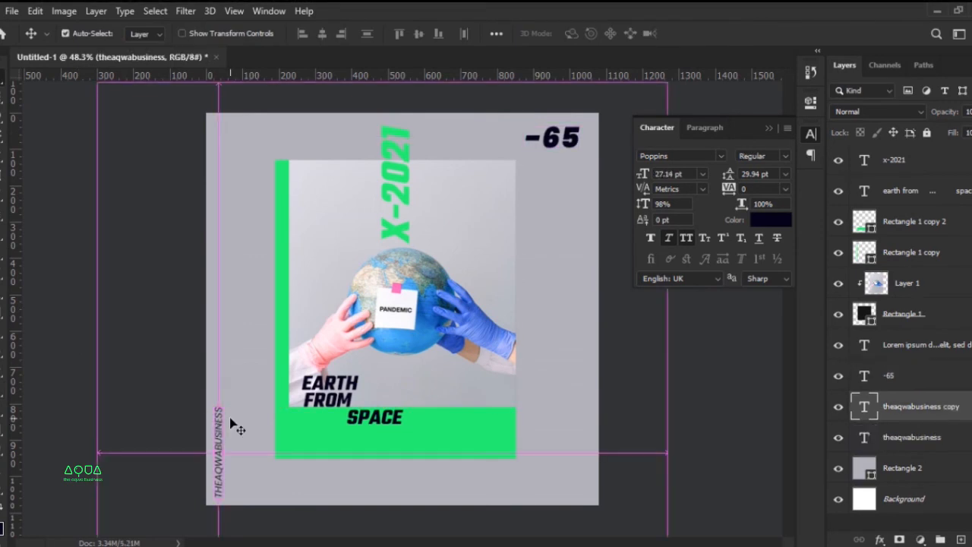
pyautogui.moveTo(230, 416); pyautogui.dragTo(589, 423)
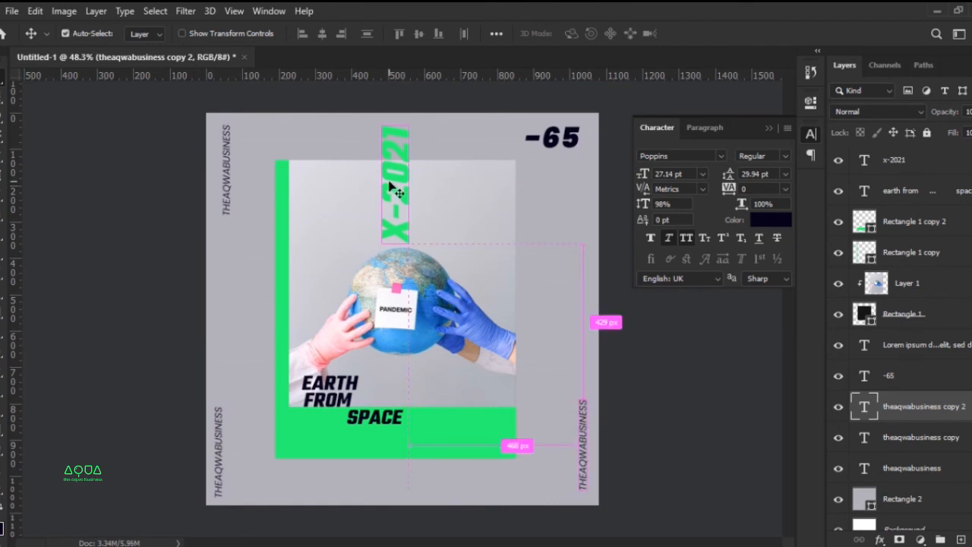
pyautogui.press('Tab')
pyautogui.press('Tab')
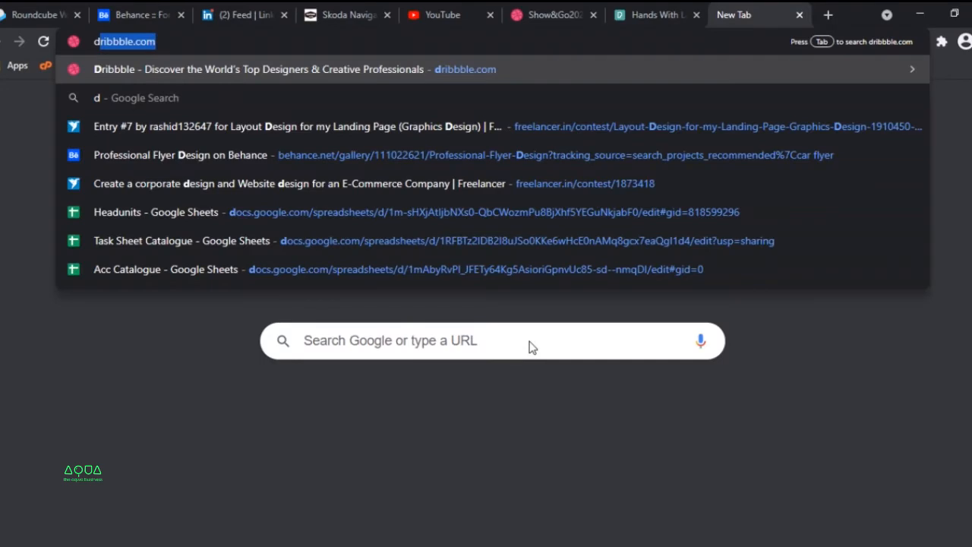
# Step: Switch to the browser and search Google Images for dotted png
pyautogui.write('o')
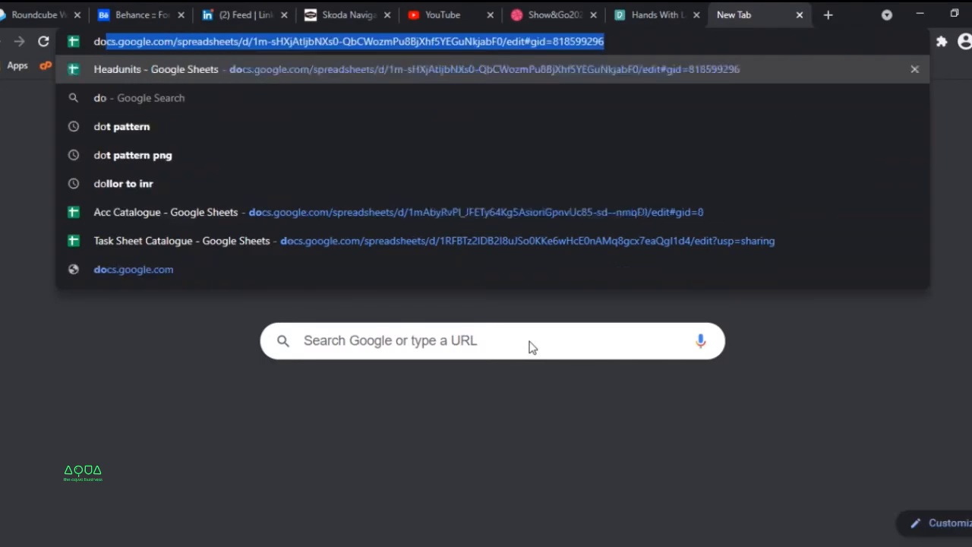
pyautogui.write('tte')
pyautogui.press('Down')
pyautogui.press('Return')
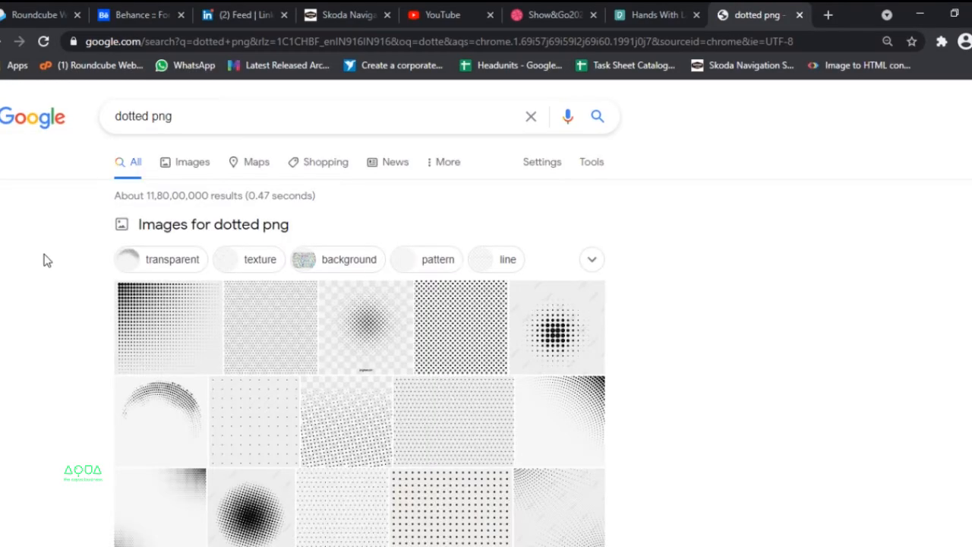
pyautogui.click(182, 163)
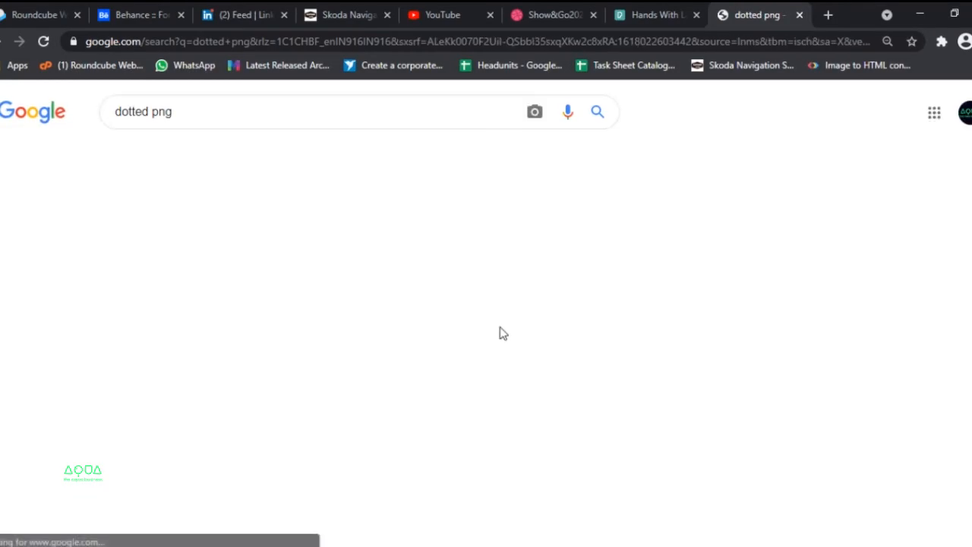
# Step: Open the first dotted background result from pngitem.com and copy its image
pyautogui.scroll(-2, 474, 334)
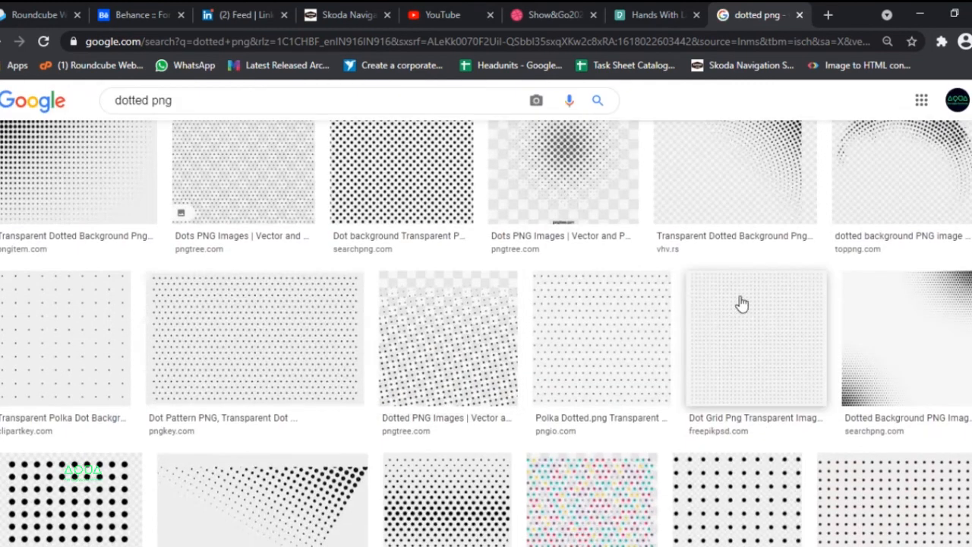
pyautogui.scroll(2, 197, 326)
pyautogui.click(152, 308)
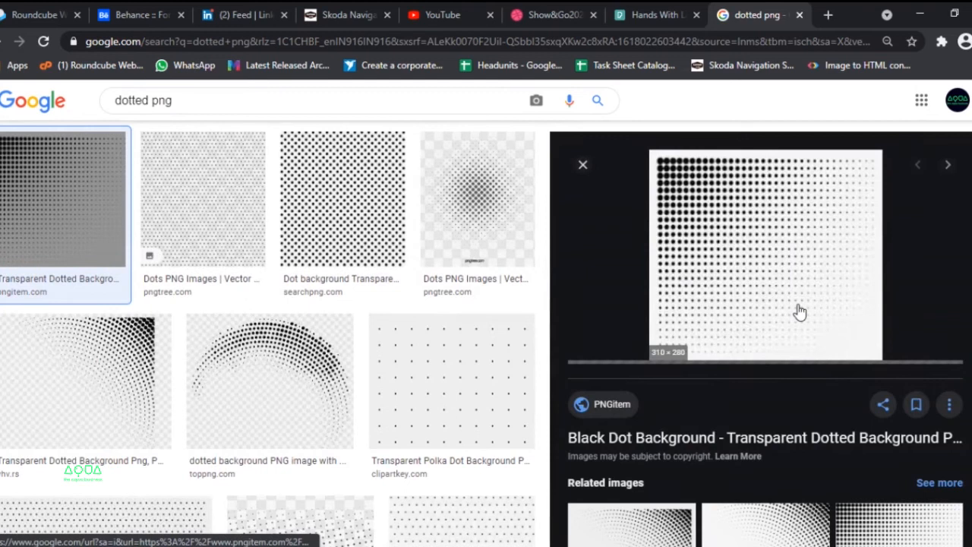
pyautogui.scroll(-1, 797, 281)
pyautogui.rightClick(779, 221)
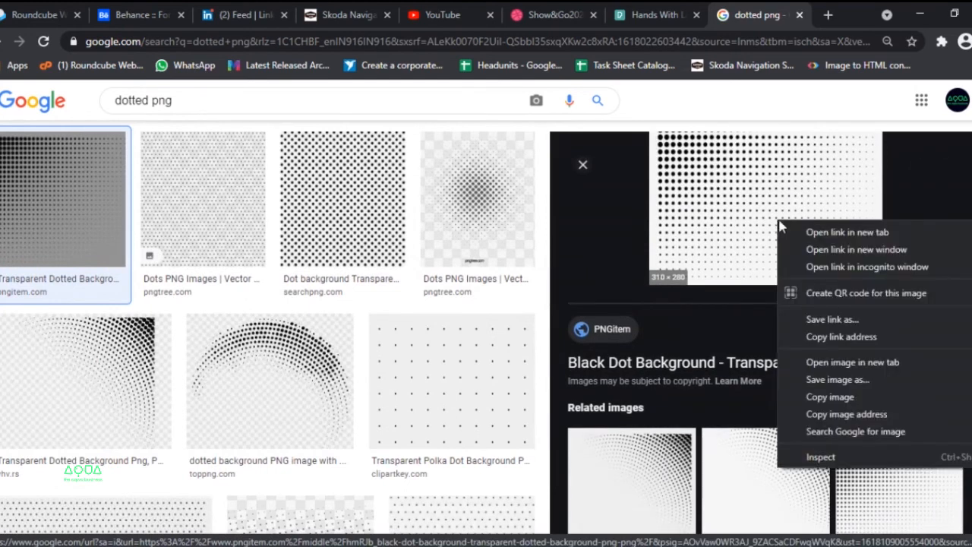
pyautogui.click(820, 397)
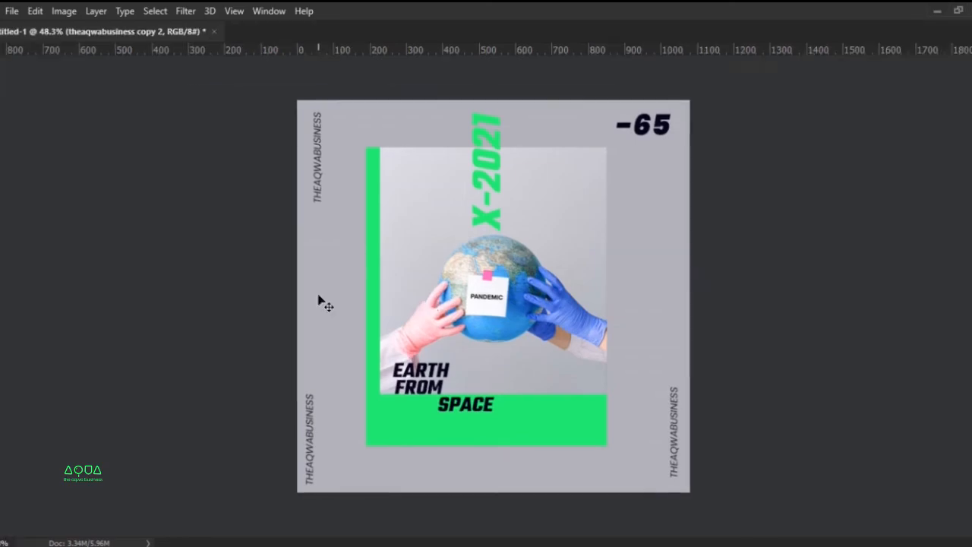
# Step: Back in Photoshop, paste the dot pattern above Rectangle 2, at the photo's upper-left corner, with the Darken blend mode
pyautogui.press('Tab')
pyautogui.click(884, 507)
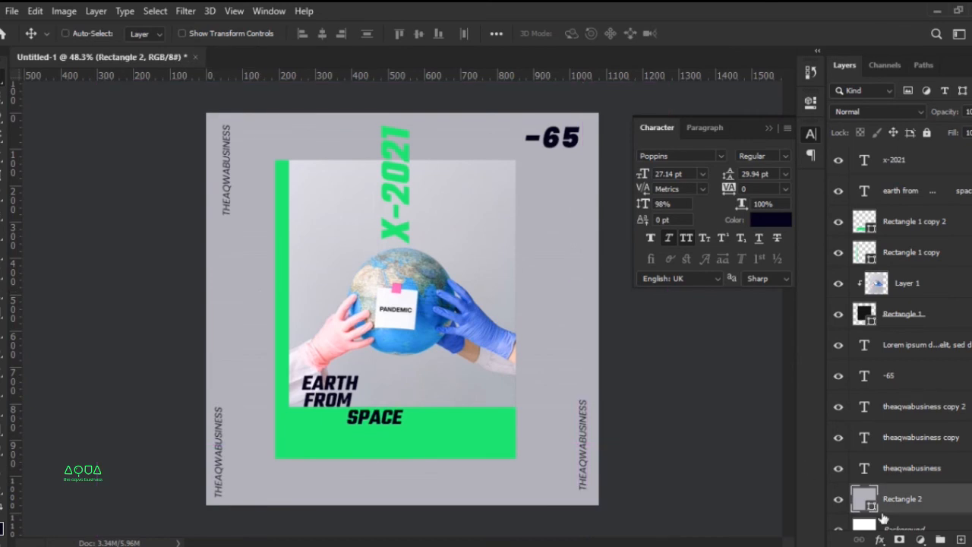
pyautogui.scroll(-1, 887, 518)
pyautogui.hotkey('ctrl', 'v')
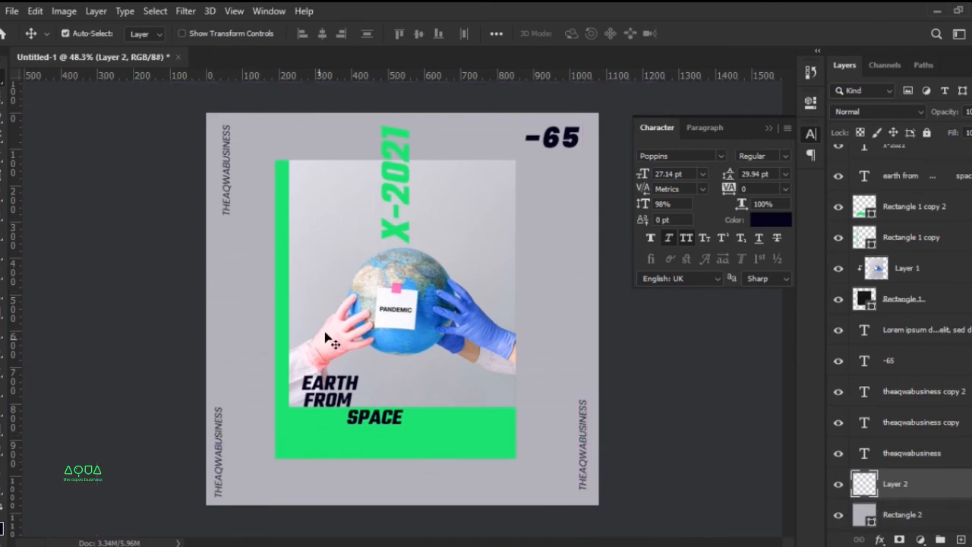
pyautogui.moveTo(342, 331); pyautogui.dragTo(240, 219)
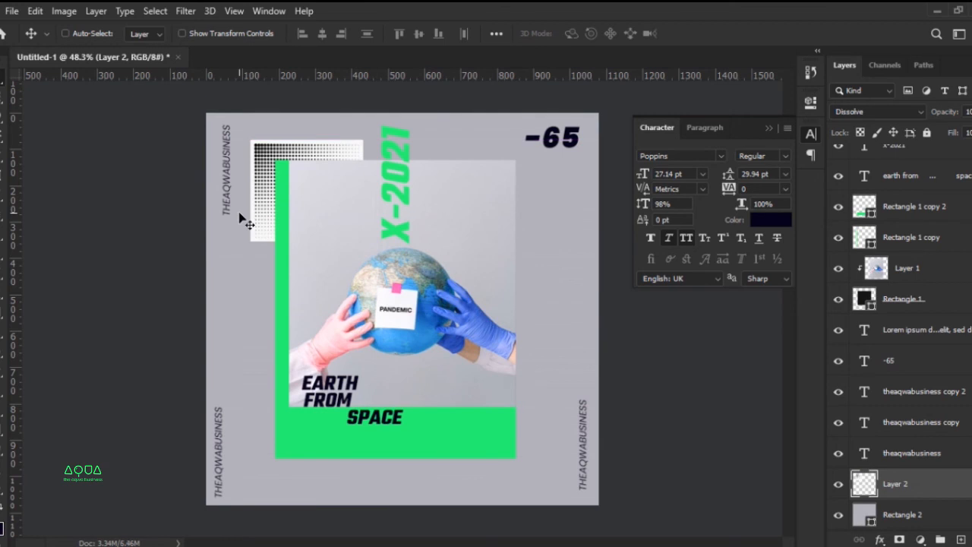
pyautogui.hotkey('shift', '+')
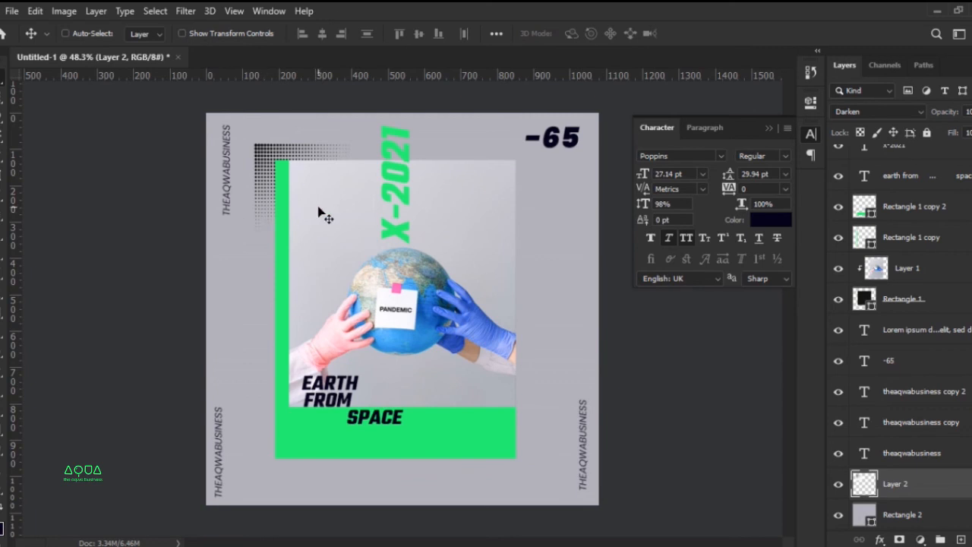
pyautogui.press('ctrl')
pyautogui.hotkey('ctrl', 'j')
pyautogui.moveTo(290, 197); pyautogui.dragTo(483, 444)
pyautogui.hotkey('ctrl', 'z')
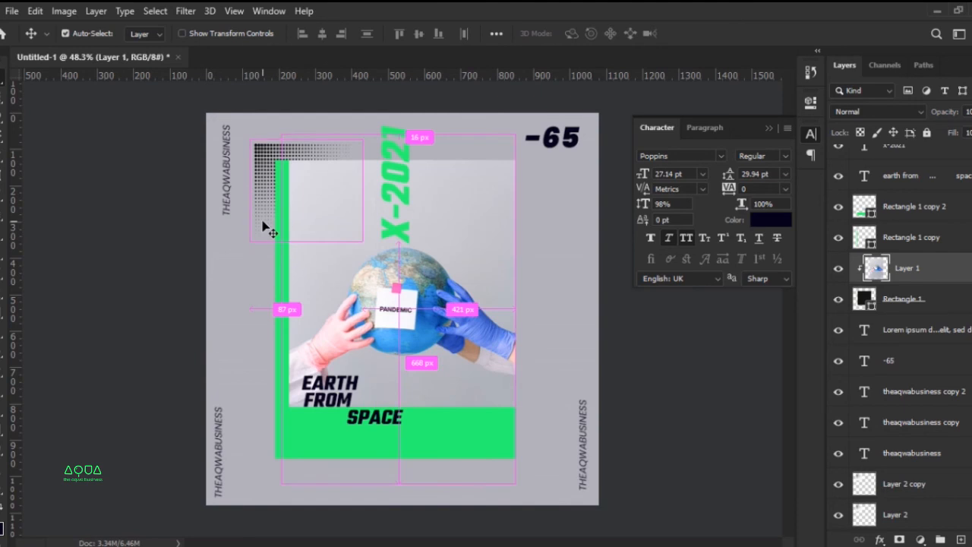
pyautogui.hotkey('ctrl', 'z')
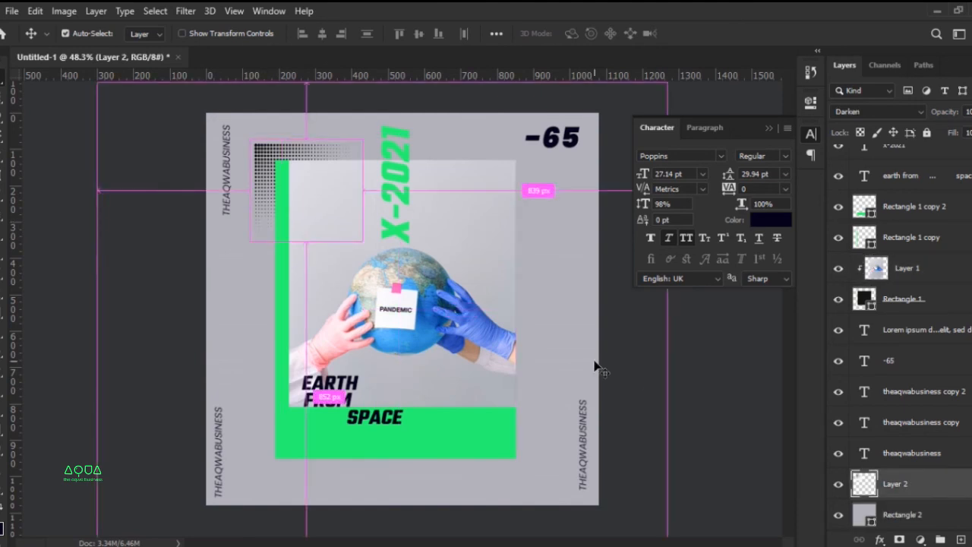
# Step: Duplicate the dot pattern layer and move the copy behind the lower-right corner of the green band
pyautogui.hotkey('ctrl', 'j')
pyautogui.moveTo(610, 525); pyautogui.dragTo(611, 525)
pyautogui.moveTo(447, 325); pyautogui.dragTo(523, 443)
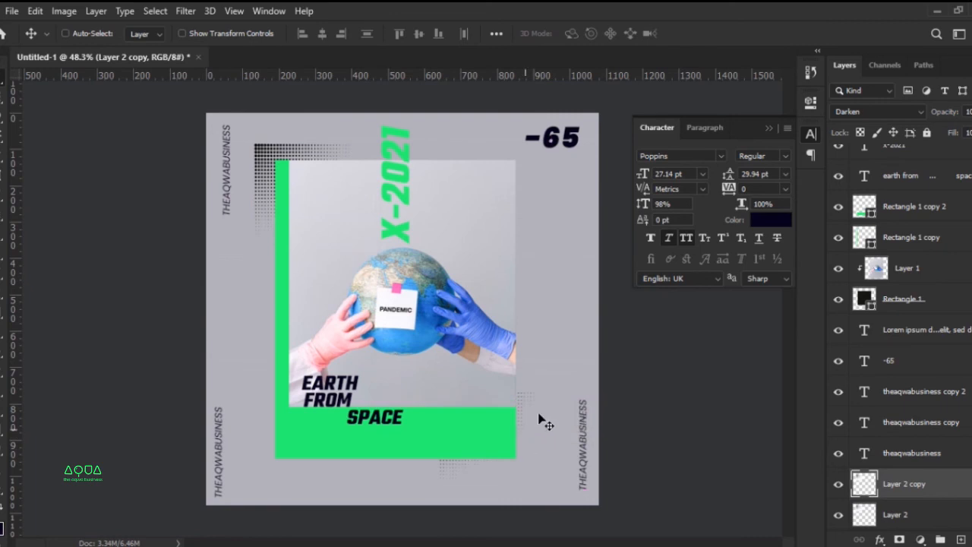
pyautogui.press('Tab')
pyautogui.press('Tab')
pyautogui.press('Tab')
pyautogui.press('Tab')
# Step: Export the design for web as a maximum-quality JPEG named "earth from space" on the Desktop
pyautogui.hotkey('ctrl', 'alt', 'shift', 's')
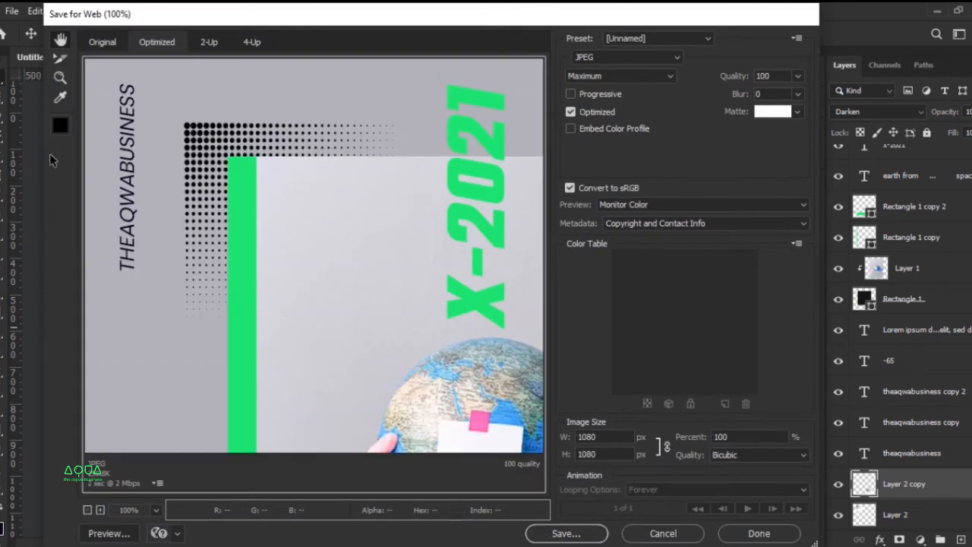
pyautogui.click(569, 532)
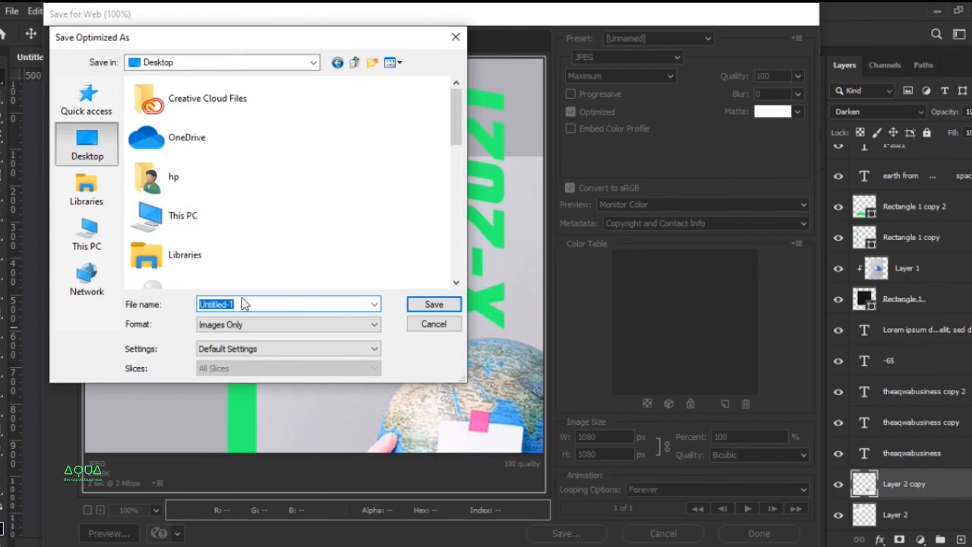
pyautogui.write('ea')
pyautogui.write('rth from space')
pyautogui.press('Return')
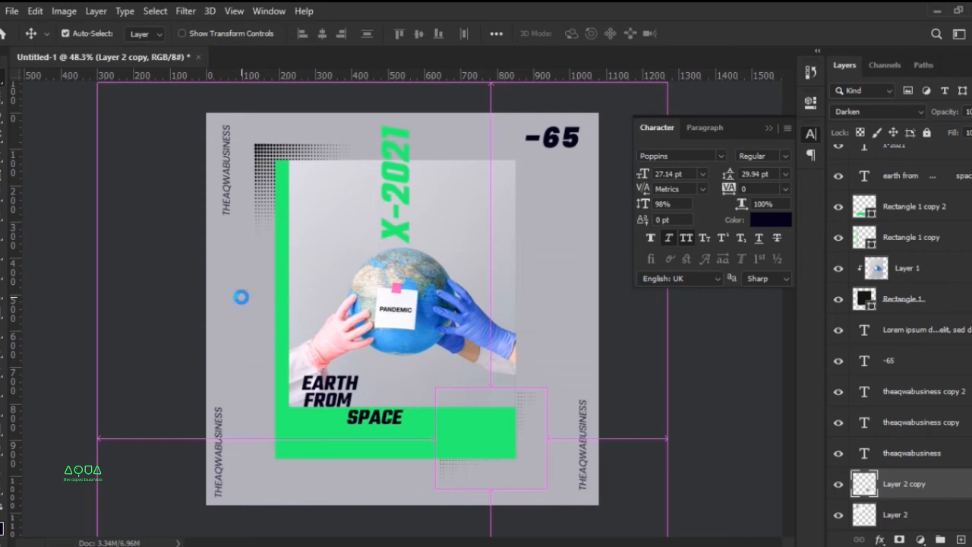
# Step: Save the layered document to the Desktop as a Photoshop file named "earth from sppace" without replacing Untitled-1
pyautogui.hotkey('ctrl', 's')
pyautogui.click(202, 340)
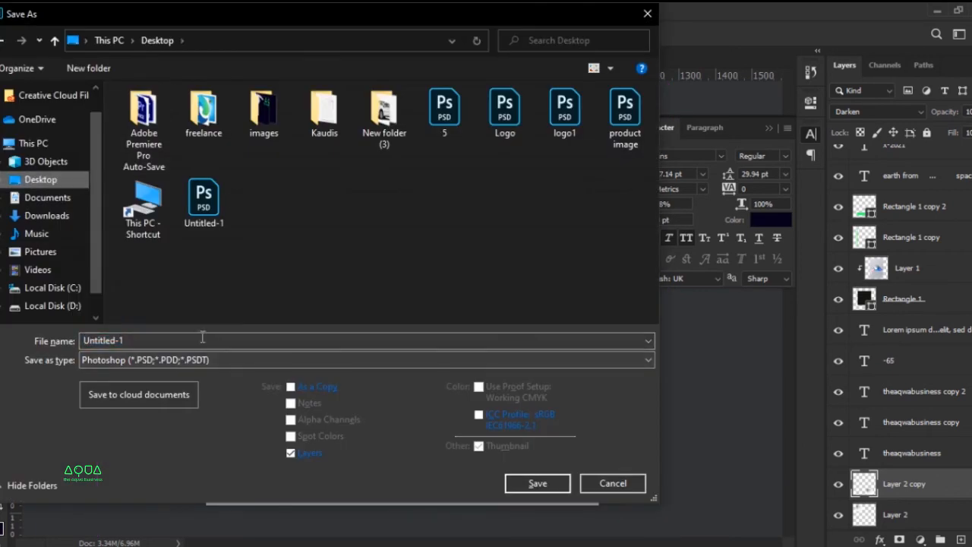
pyautogui.press('Return')
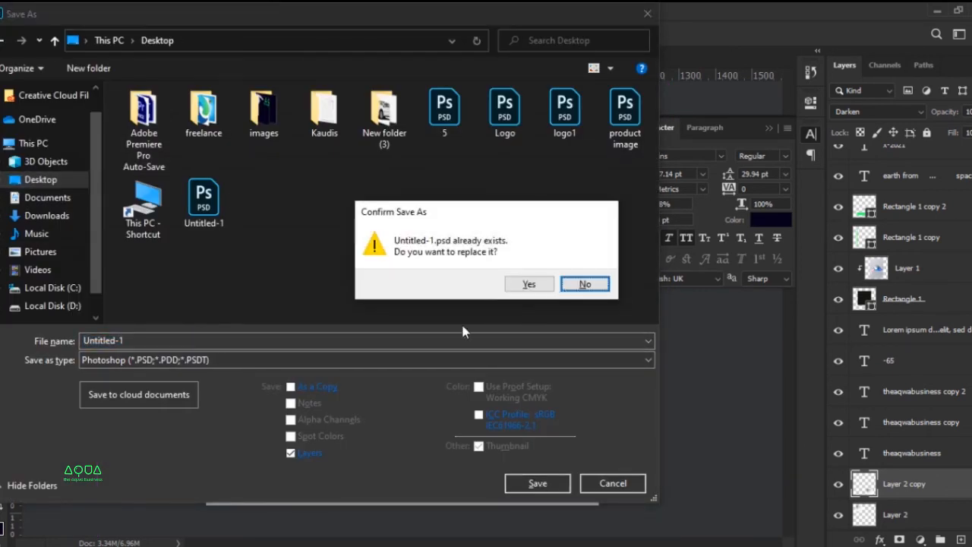
pyautogui.click(583, 286)
pyautogui.write('eartch')
pyautogui.press('BackSpace')
pyautogui.press('BackSpace')
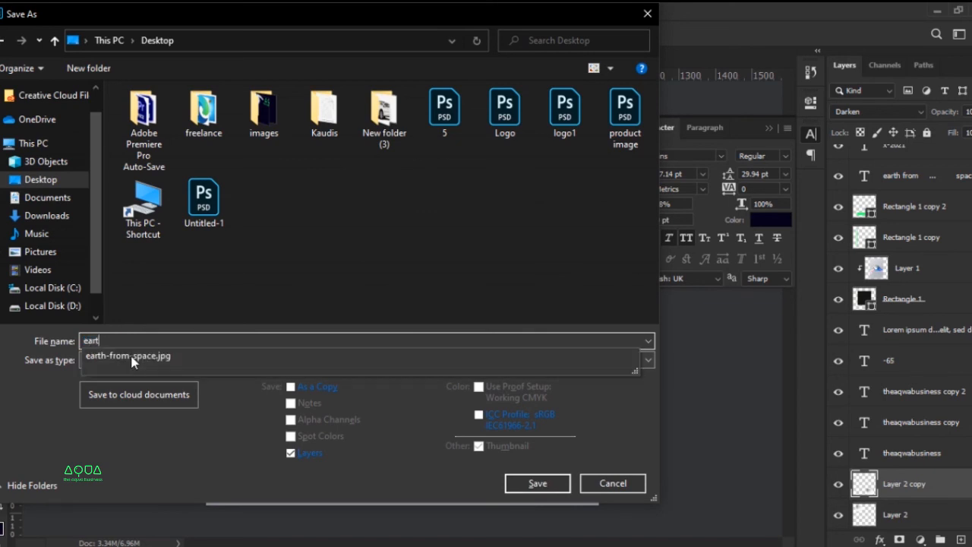
pyautogui.write('h')
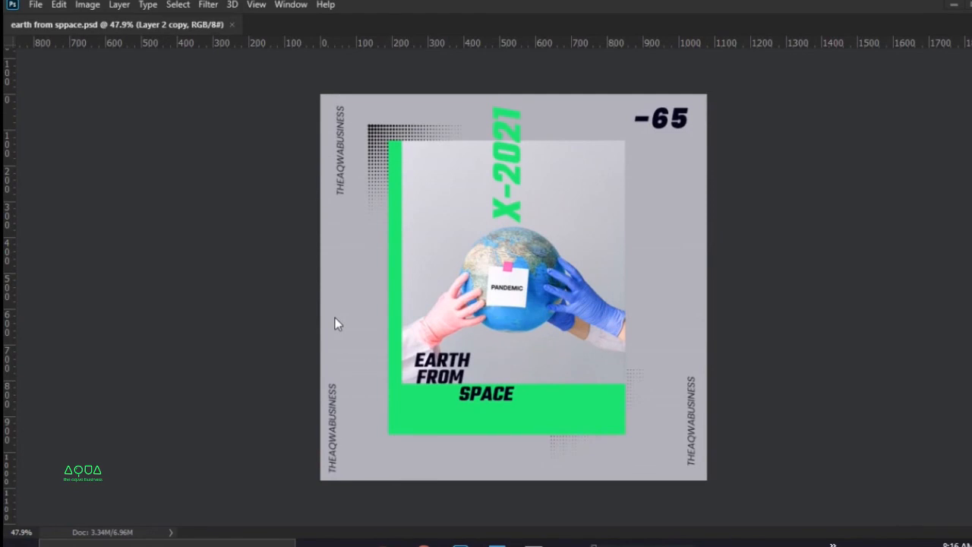
# Step: Copy the street poster photo from the Behance project in the browser and paste it into the Photoshop document
pyautogui.hotkey('alt', 'Tab')
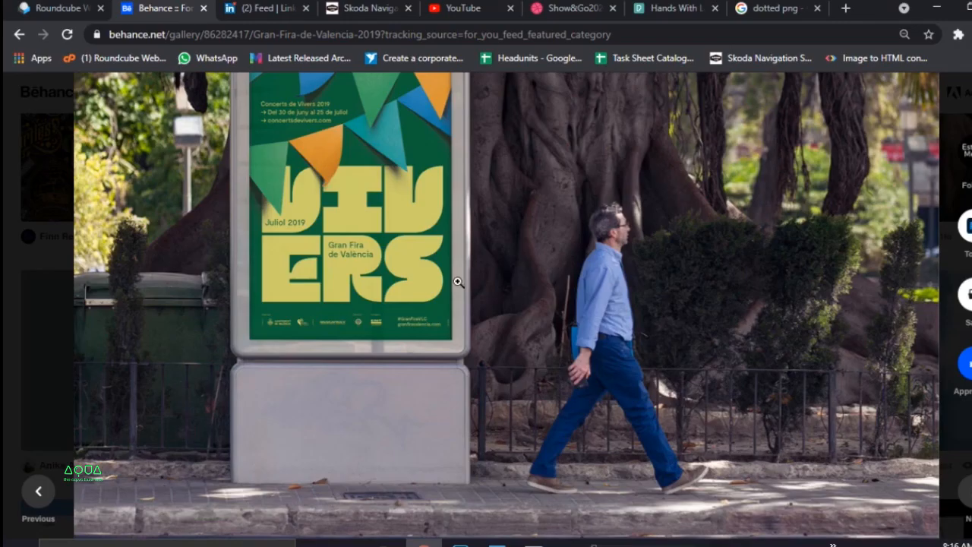
pyautogui.rightClick(486, 267)
pyautogui.click(523, 319)
pyautogui.hotkey('alt', 'Tab')
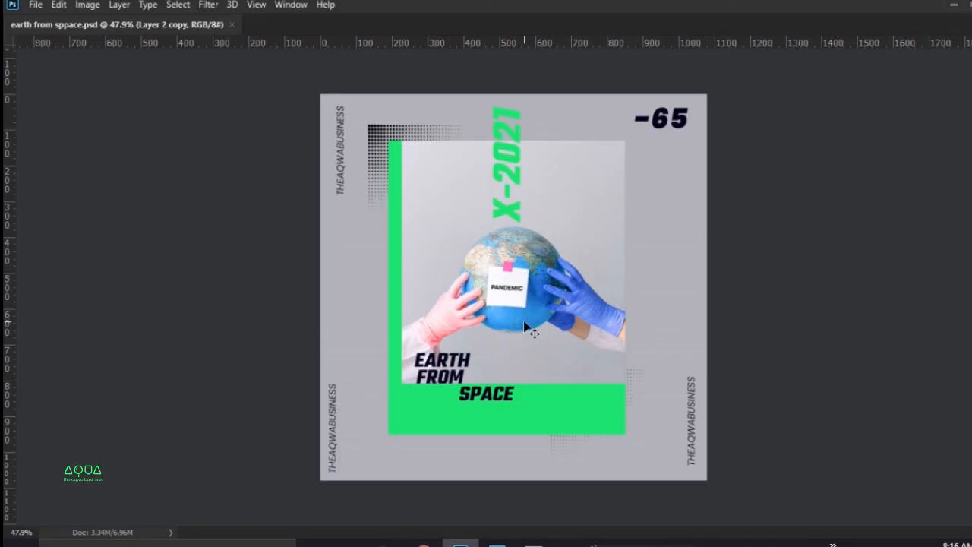
pyautogui.hotkey('ctrl', 'v')
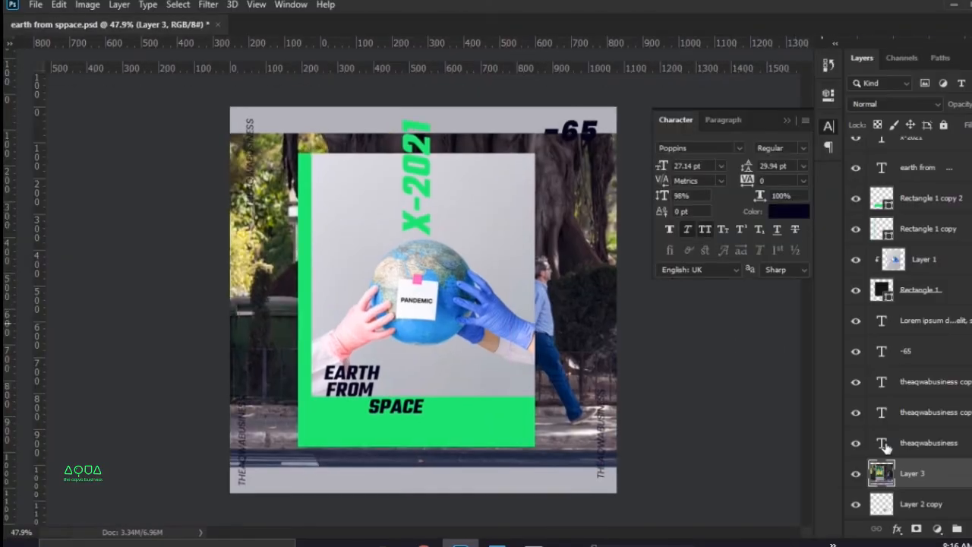
# Step: Convert the pasted street photo layer to a smart object and open its contents
pyautogui.rightClick(884, 471)
pyautogui.click(759, 200)
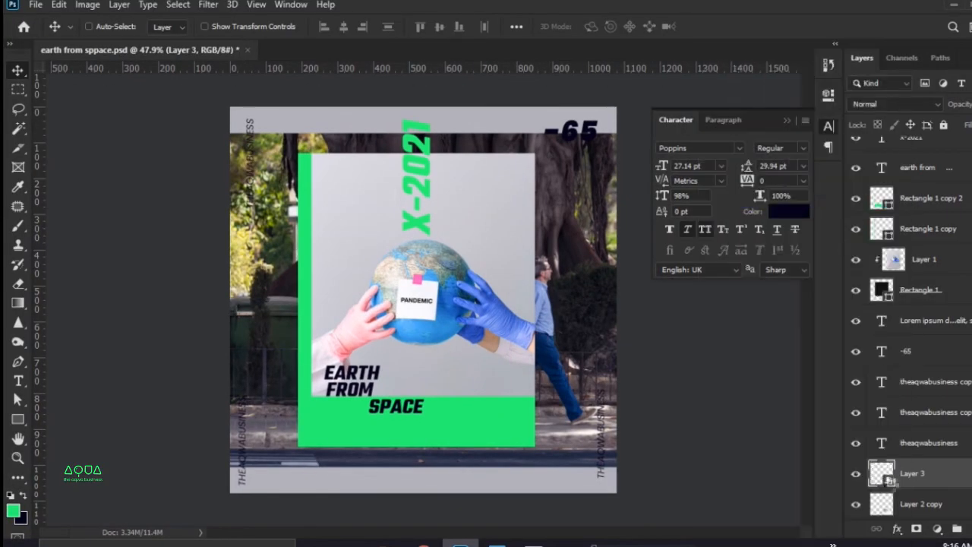
pyautogui.doubleClick(885, 477)
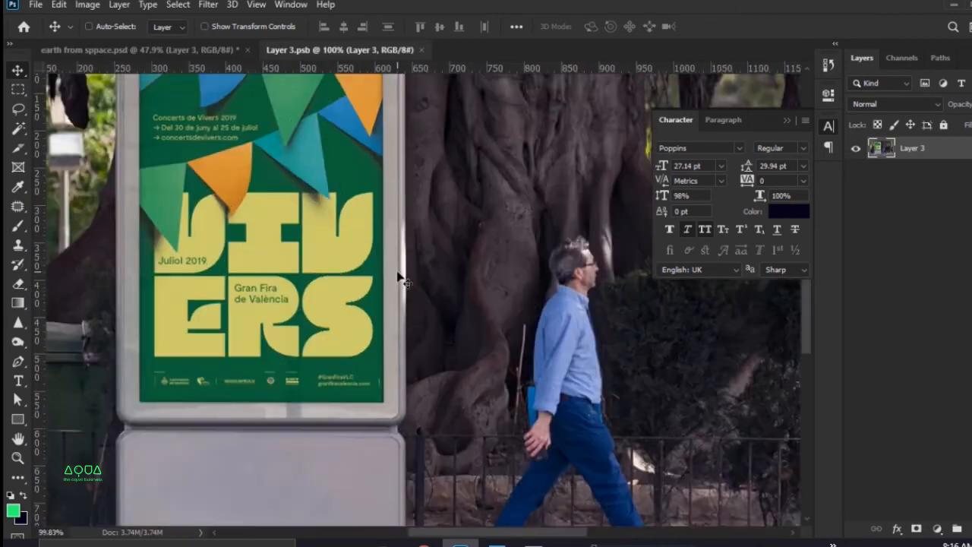
# Step: Hide the street photo layer in the main document, copy the merged design and paste it into Layer 3.psb
pyautogui.hotkey('ctrl', 'Tab')
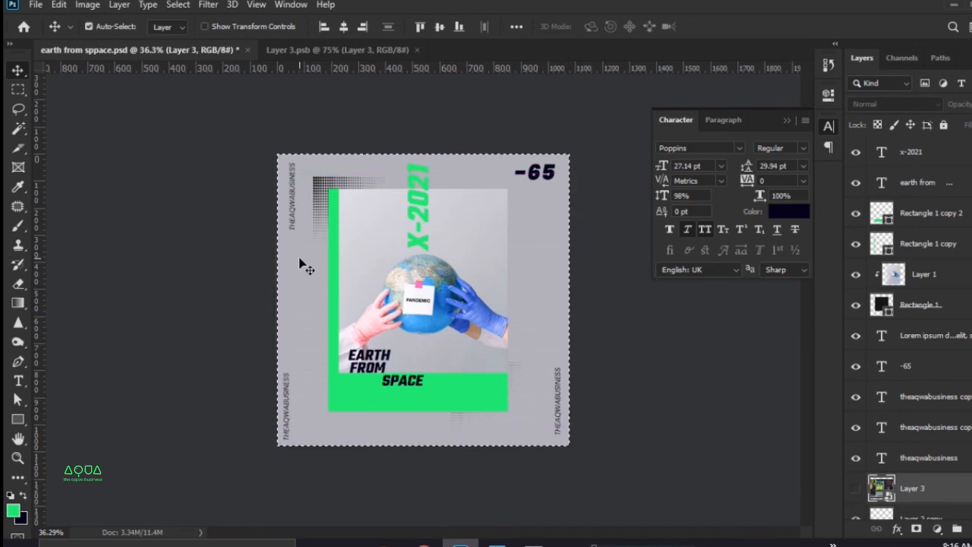
pyautogui.hotkey('ctrl', 'Tab')
pyautogui.scroll(-2, 363, 275)
pyautogui.hotkey('ctrl', 'v')
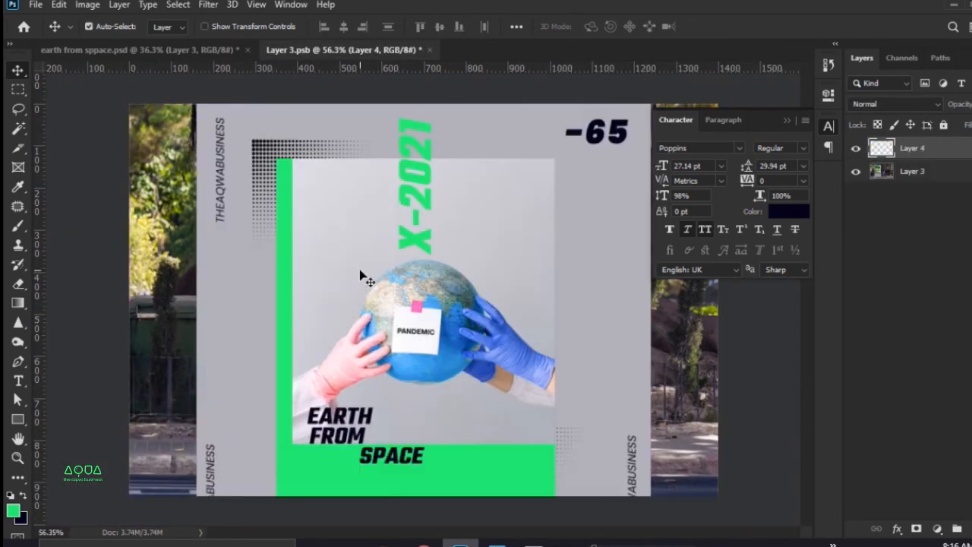
# Step: Convert the pasted design layer in Layer 3.psb to a smart object
pyautogui.scroll(-2, 381, 259)
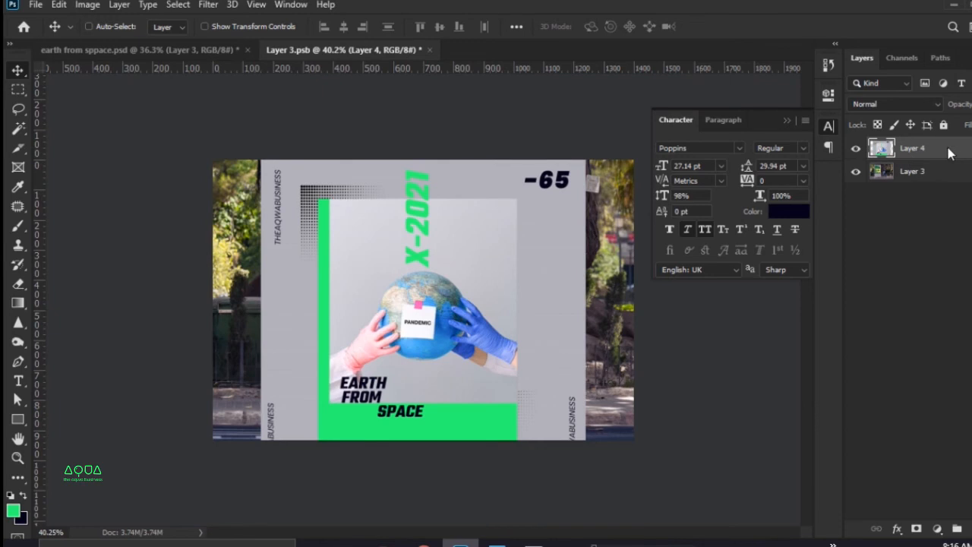
pyautogui.rightClick(949, 153)
pyautogui.click(755, 207)
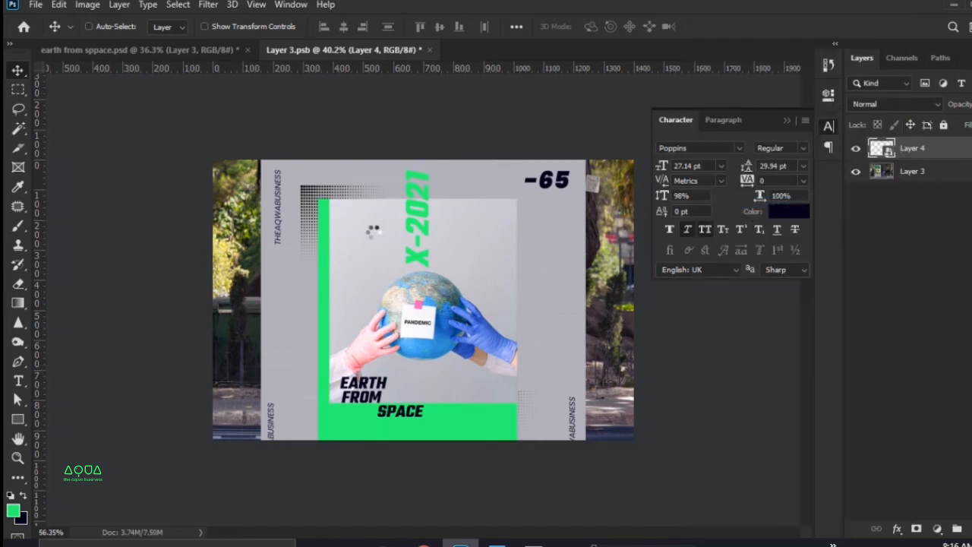
# Step: Scale the design in Layer 4 to 40% and move it onto the poster in the street photo
pyautogui.scroll(5, 372, 232)
pyautogui.moveTo(368, 181); pyautogui.dragTo(385, 236)
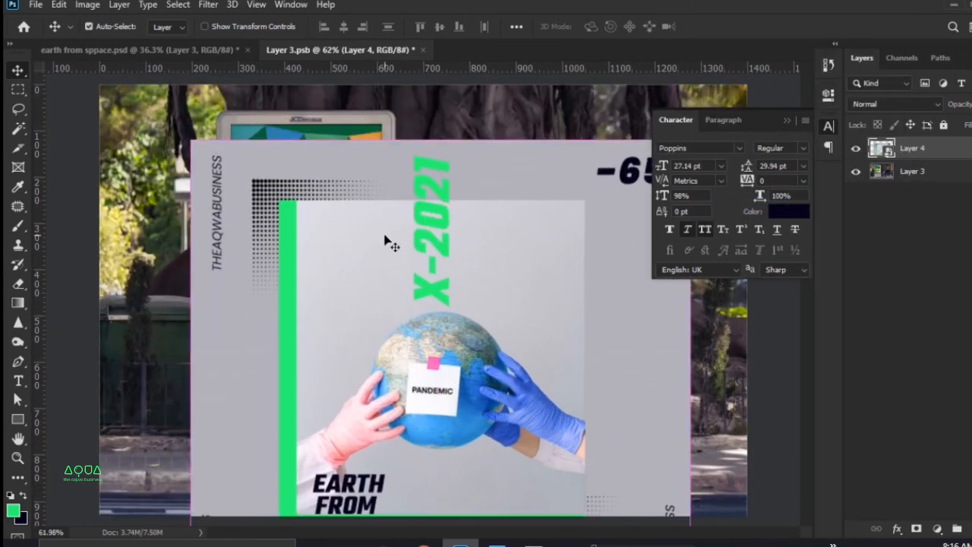
pyautogui.hotkey('ctrl', 't')
pyautogui.moveTo(252, 32); pyautogui.dragTo(222, 45)
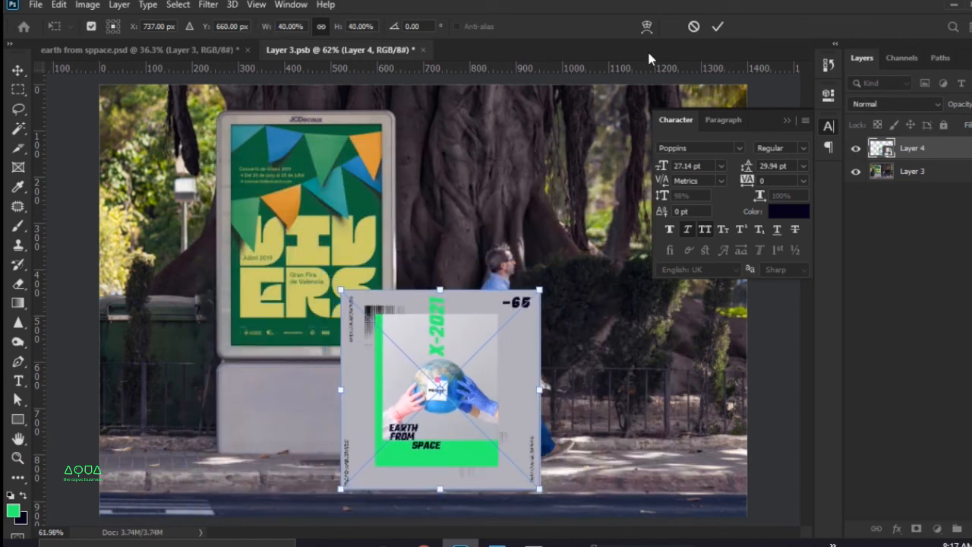
pyautogui.click(717, 29)
pyautogui.scroll(2, 355, 284)
pyautogui.moveTo(439, 385); pyautogui.dragTo(354, 279)
# Step: Hide the design layer and trace the poster's printed area as a filled four-corner shape with the Pen tool
pyautogui.scroll(2, 289, 190)
pyautogui.moveTo(312, 236); pyautogui.dragTo(307, 173)
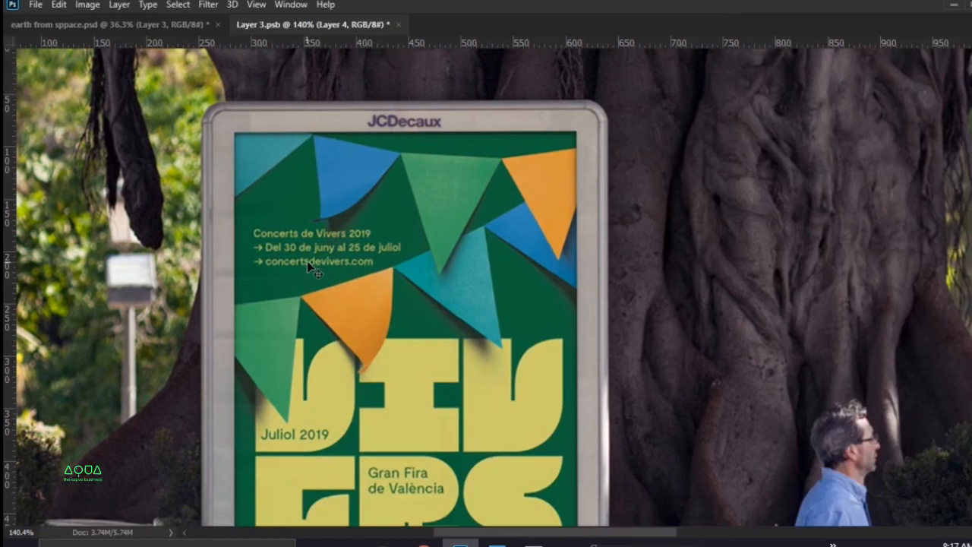
pyautogui.scroll(1, 307, 261)
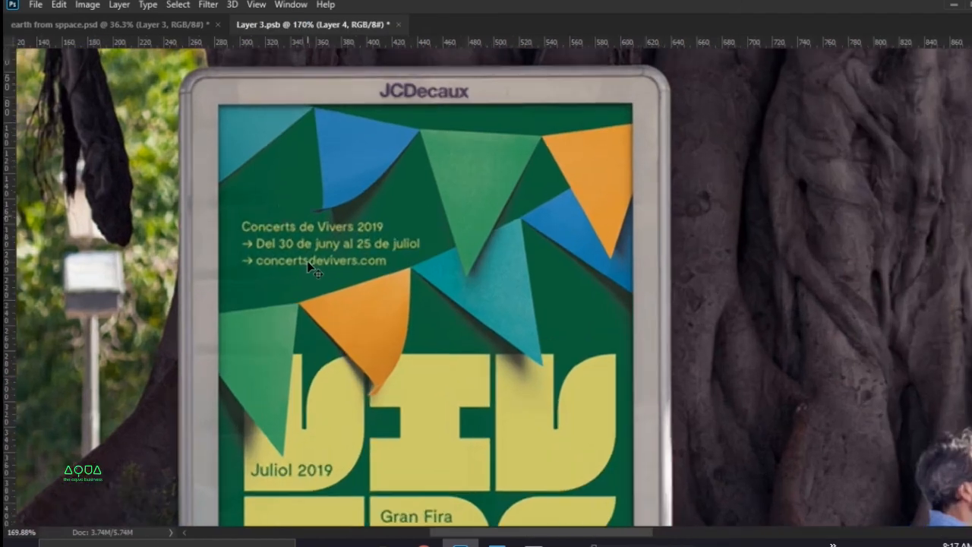
pyautogui.click(219, 92)
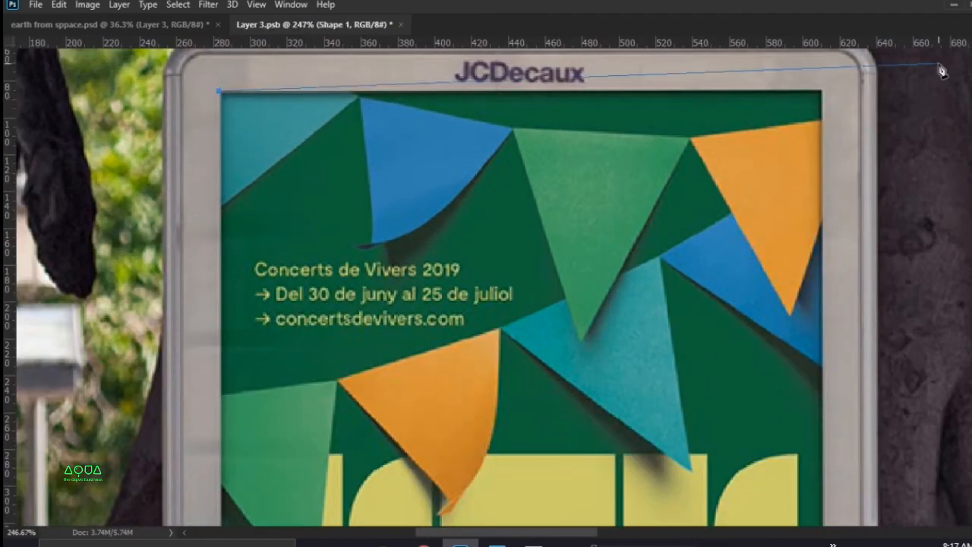
pyautogui.click(823, 91)
pyautogui.scroll(-10, 722, 299)
pyautogui.hscroll(2, 722, 299)
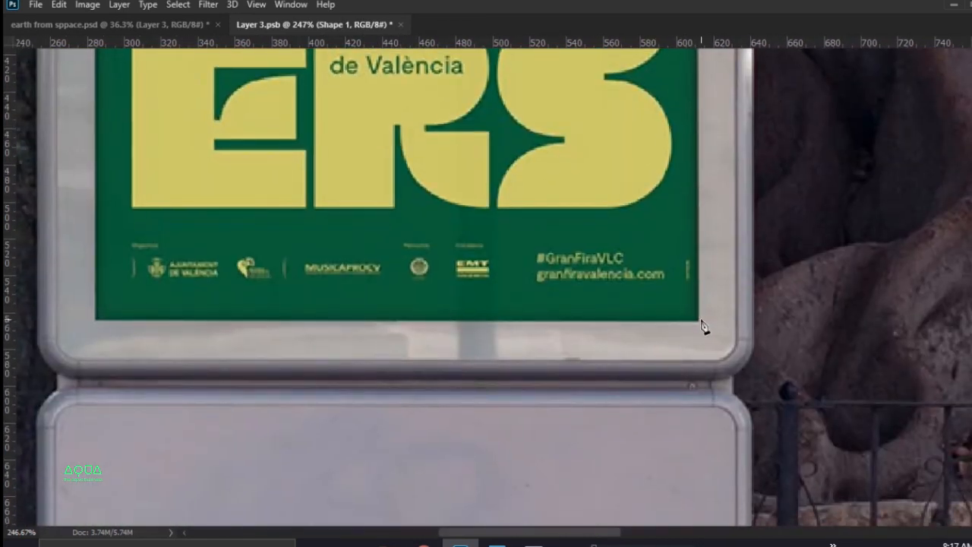
pyautogui.click(700, 320)
pyautogui.click(95, 320)
pyautogui.moveTo(121, 253); pyautogui.dragTo(251, 531)
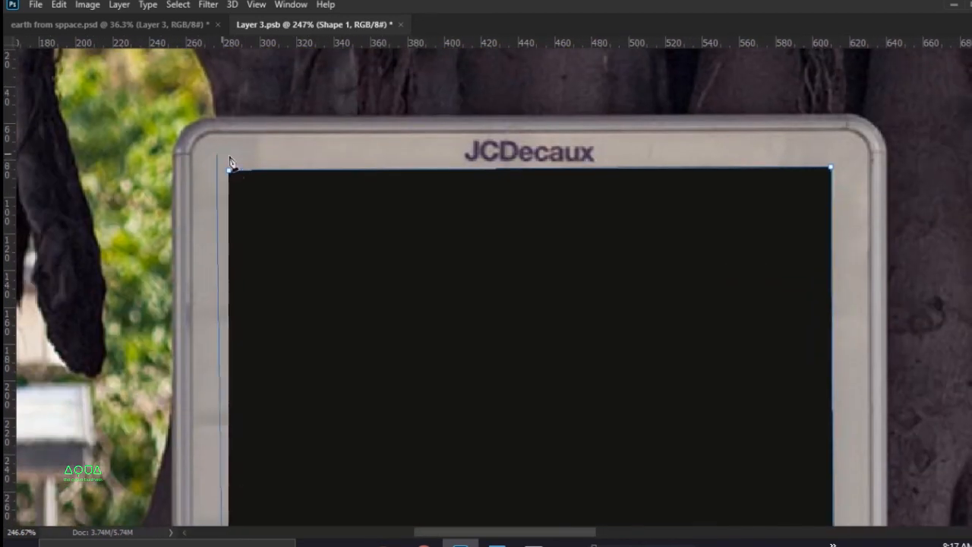
pyautogui.click(229, 171)
pyautogui.press('Return')
# Step: Move the Shape 1 layer below Layer 4 and make Layer 4 visible again
pyautogui.press('Tab')
pyautogui.scroll(-10, 310, 191)
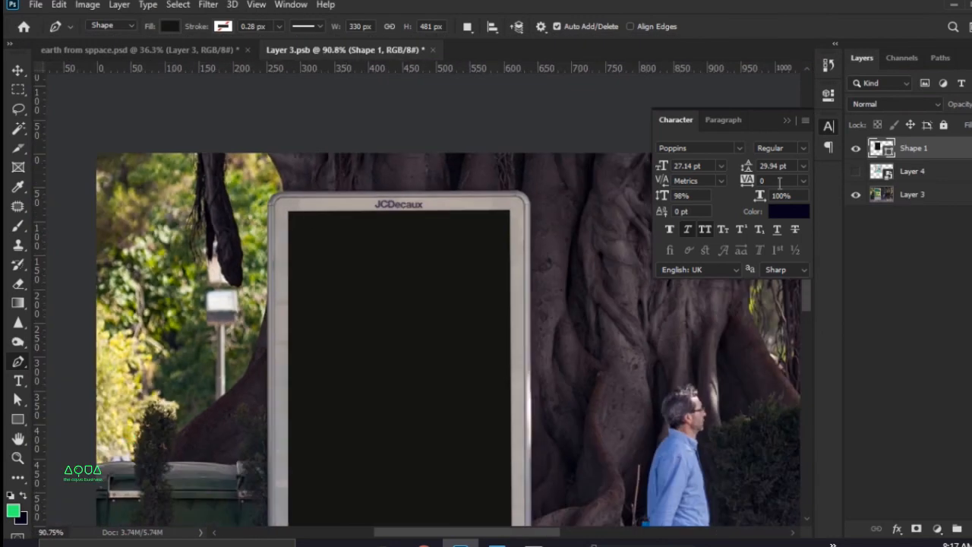
pyautogui.moveTo(915, 153); pyautogui.dragTo(915, 185)
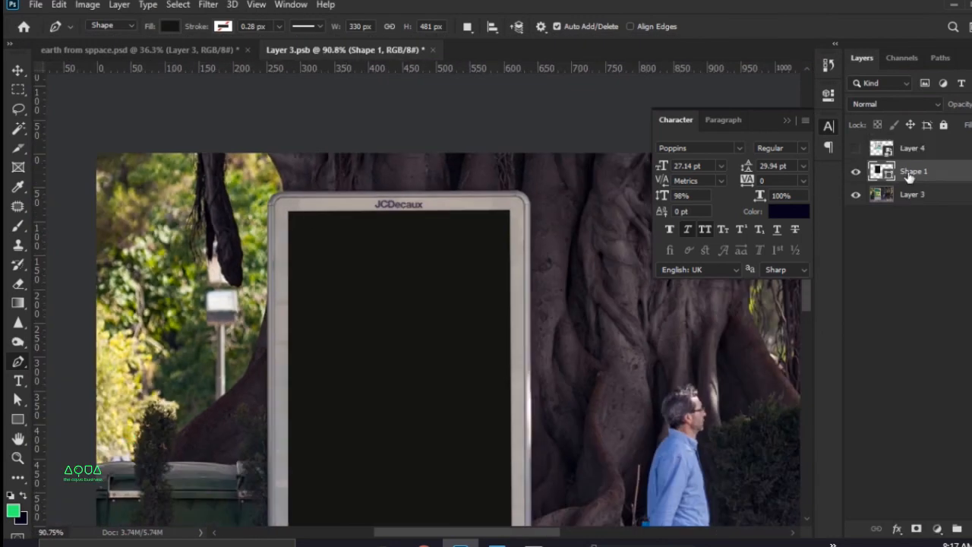
pyautogui.click(855, 148)
# Step: Load the outline of Shape 1 as a selection, align the design layer to it and clear the selection
pyautogui.keyDown('ctrl'); pyautogui.click(880, 171); pyautogui.keyUp('ctrl')
pyautogui.click(932, 161)
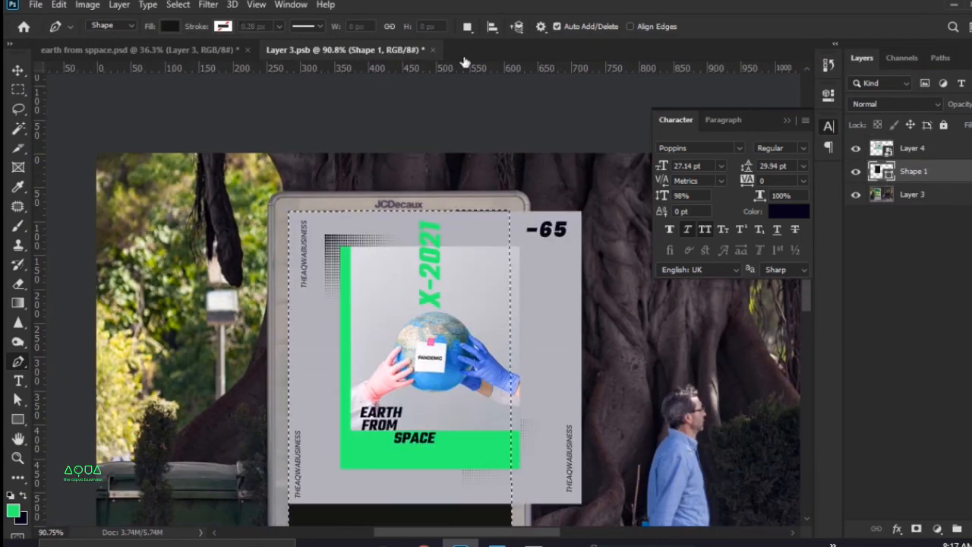
pyautogui.press('v')
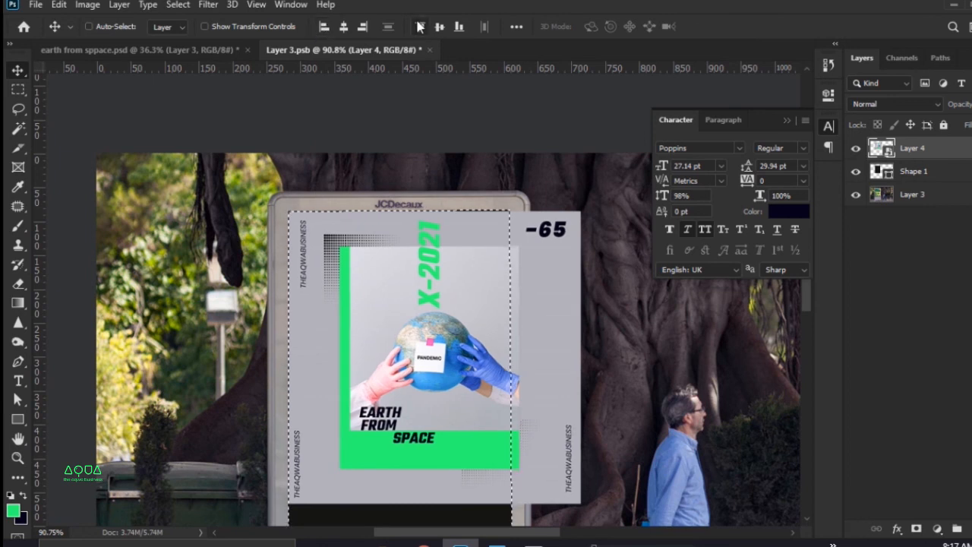
pyautogui.hotkey('ctrl', 'd')
# Step: Distort the design layer's corners to fit the poster area and clip the layer to Shape 1
pyautogui.scroll(6, 496, 249)
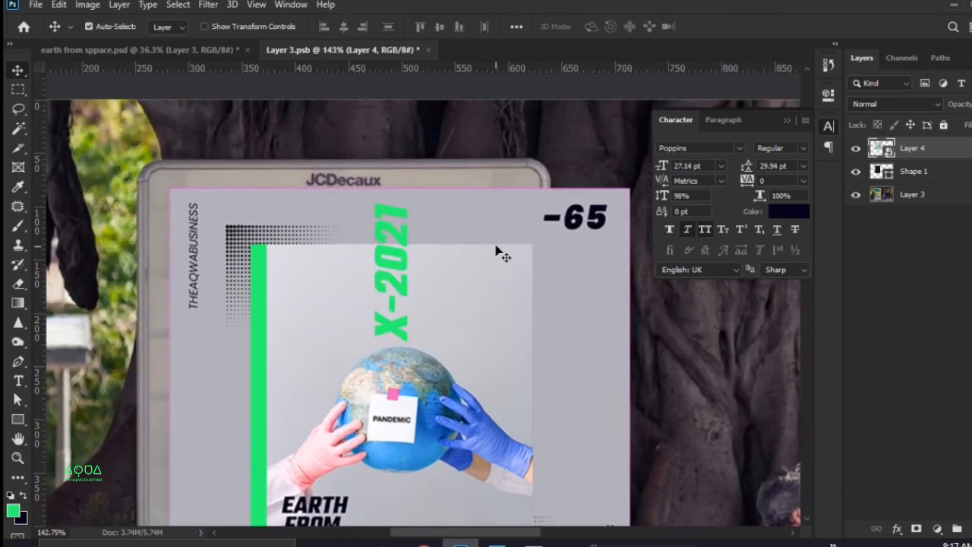
pyautogui.hotkey('ctrl', 't')
pyautogui.moveTo(644, 184); pyautogui.dragTo(520, 183)
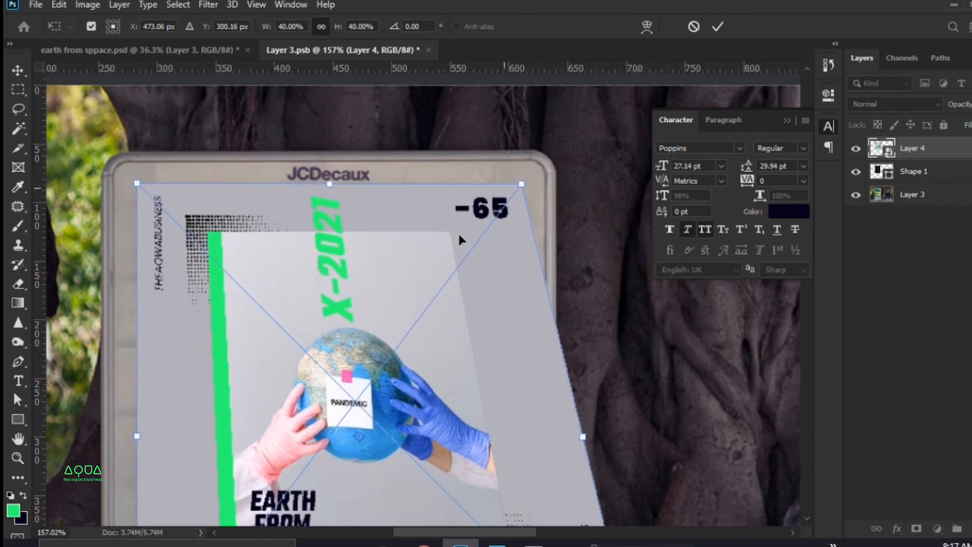
pyautogui.moveTo(365, 400); pyautogui.dragTo(410, 199)
pyautogui.moveTo(250, 466); pyautogui.dragTo(281, 256)
pyautogui.moveTo(213, 282); pyautogui.dragTo(211, 339)
pyautogui.moveTo(561, 363); pyautogui.dragTo(332, 400)
pyautogui.moveTo(490, 312); pyautogui.dragTo(371, 373)
pyautogui.click(717, 27)
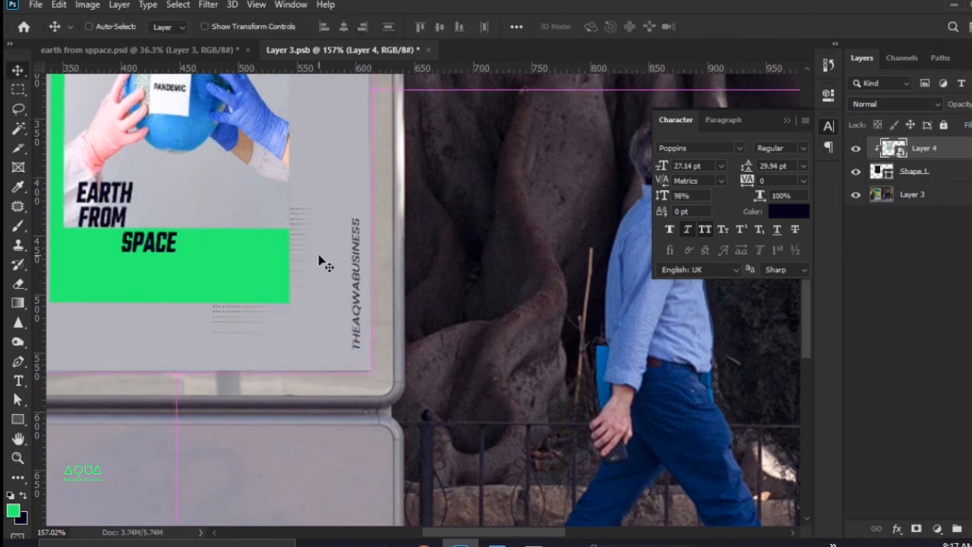
pyautogui.hotkey('ctrl', '0')
pyautogui.press('Tab')
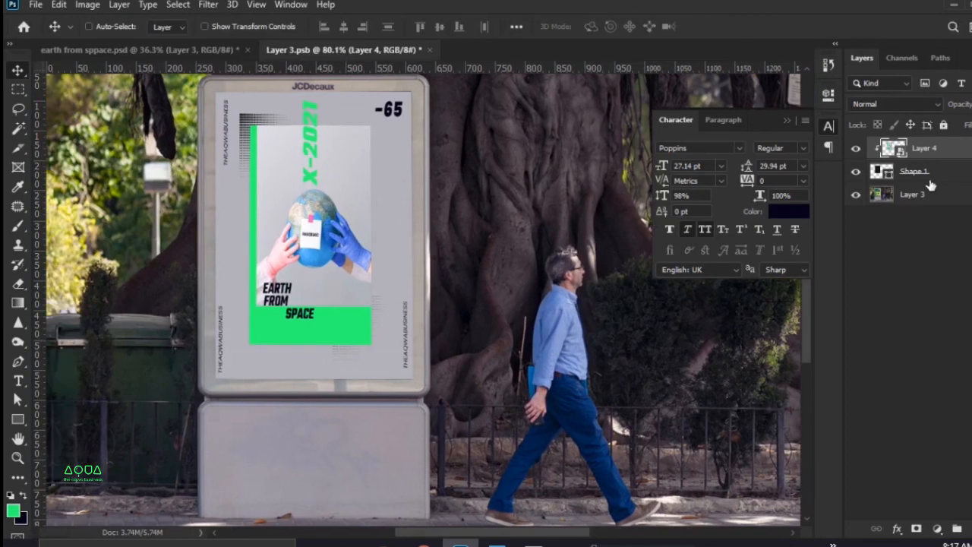
# Step: Add a black Inner Shadow to Shape 1 with Normal blending, 23% opacity, 4 px distance and 13 px size
pyautogui.click(942, 173)
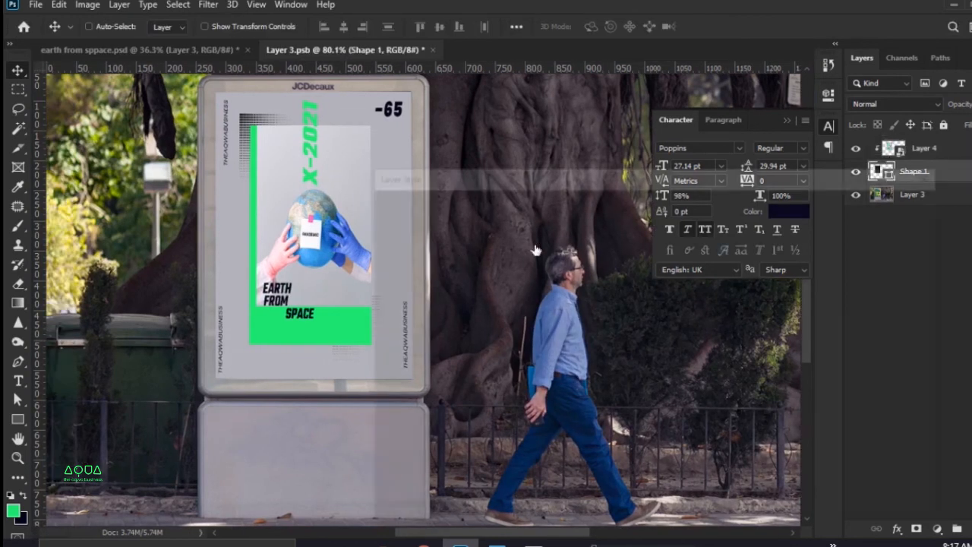
pyautogui.click(416, 320)
pyautogui.moveTo(675, 254); pyautogui.dragTo(644, 256)
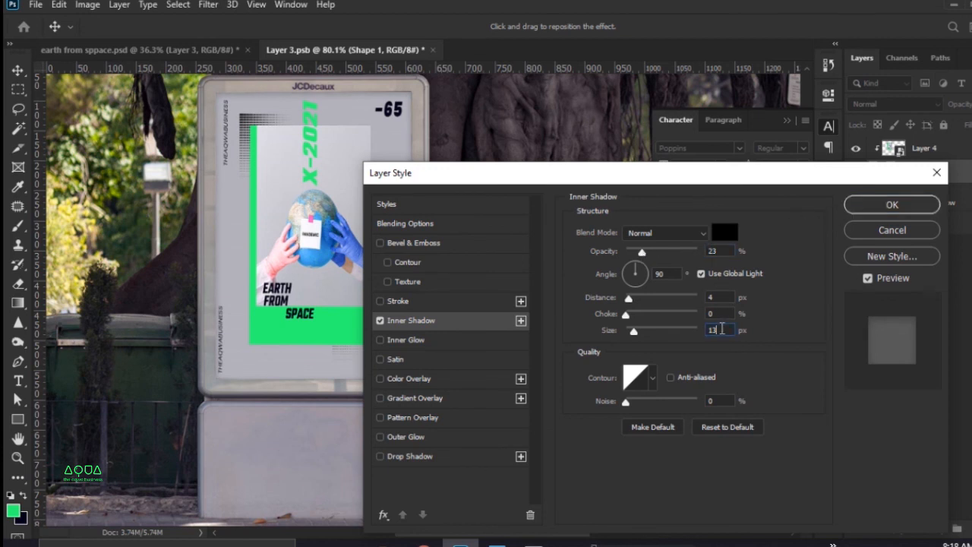
pyautogui.click(863, 208)
# Step: Fine-tune the top-right corner of the Layer 4 design so it covers the top edge of the poster shape
pyautogui.scroll(4, 392, 323)
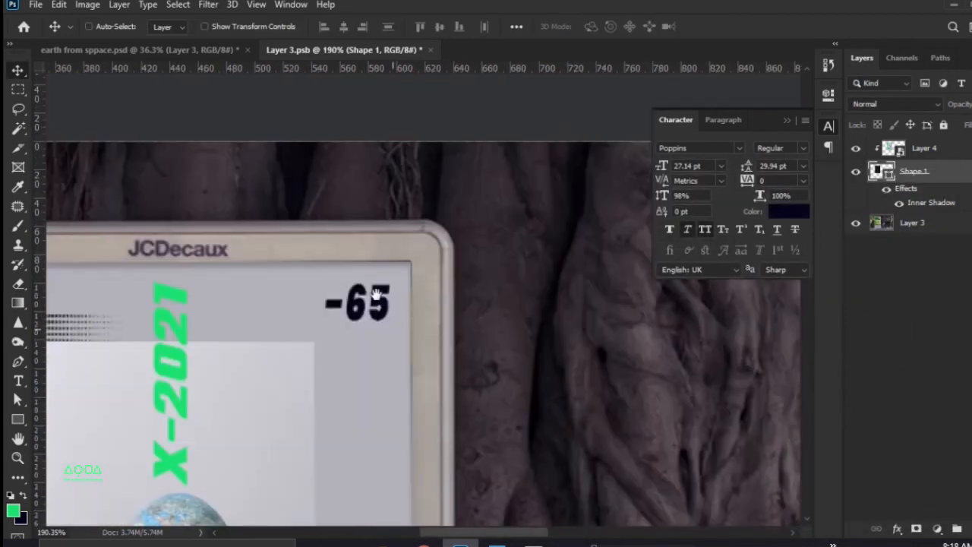
pyautogui.scroll(5, 369, 261)
pyautogui.hotkey('ctrl', 't')
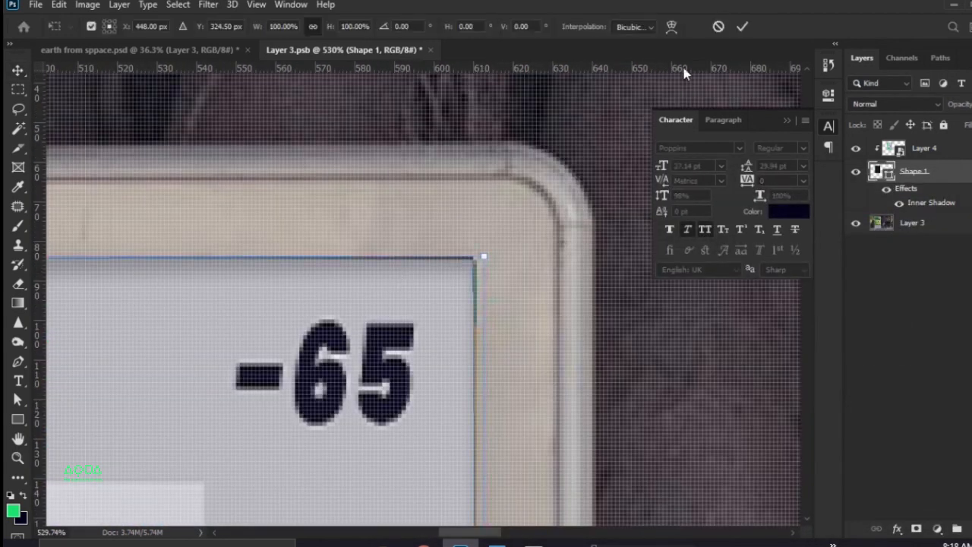
pyautogui.click(741, 27)
pyautogui.click(931, 150)
pyautogui.hotkey('ctrl', 't')
pyautogui.scroll(2, 436, 282)
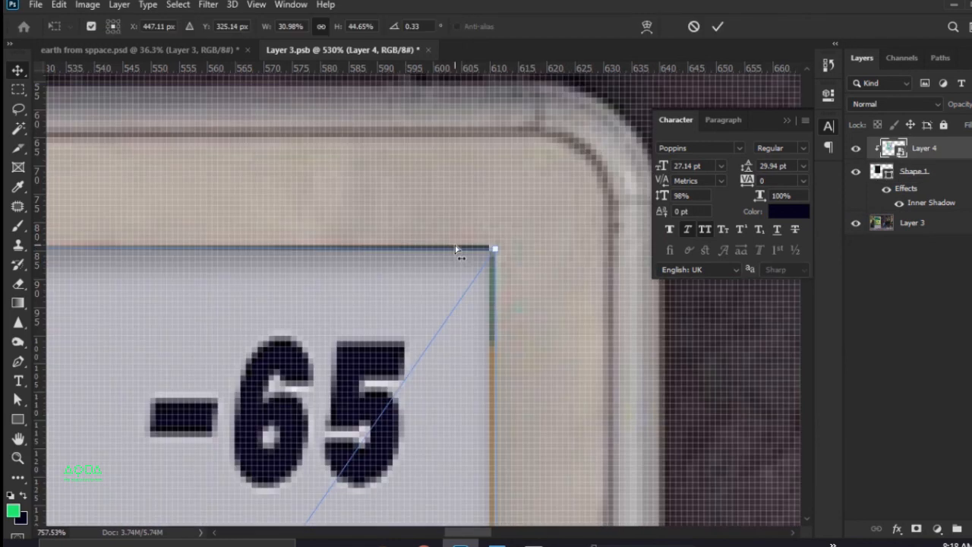
pyautogui.moveTo(494, 248); pyautogui.dragTo(492, 246)
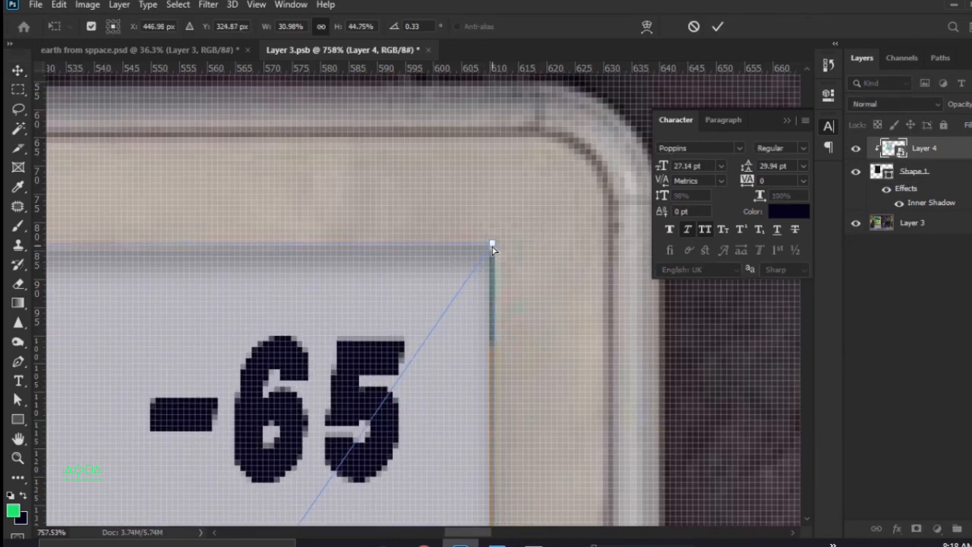
pyautogui.press('Return')
pyautogui.press('Tab')
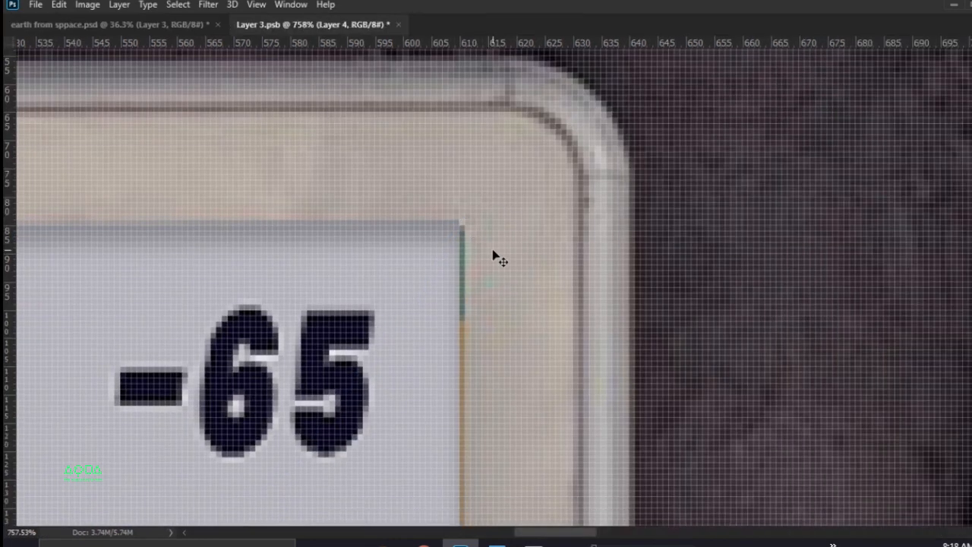
# Step: Nudge the bottom-right corner point of Shape 1 outward, making the shape 331 px wide and 482 px high
pyautogui.scroll(-5, 498, 308)
pyautogui.press('Tab')
pyautogui.scroll(-1, 497, 349)
pyautogui.doubleClick(447, 368)
pyautogui.moveTo(552, 364); pyautogui.dragTo(535, 143)
pyautogui.moveTo(456, 501); pyautogui.dragTo(457, 152)
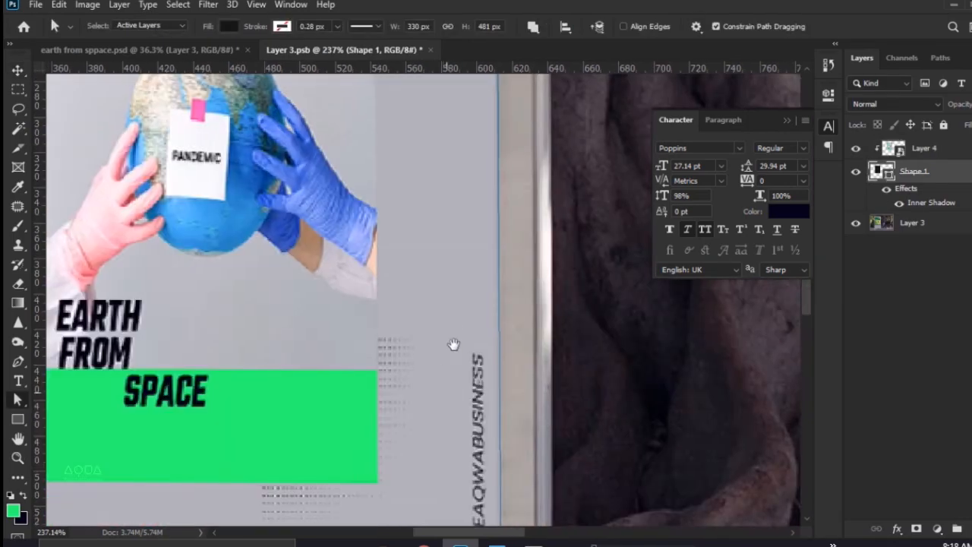
pyautogui.moveTo(450, 518); pyautogui.dragTo(442, 187)
pyautogui.press('Right')
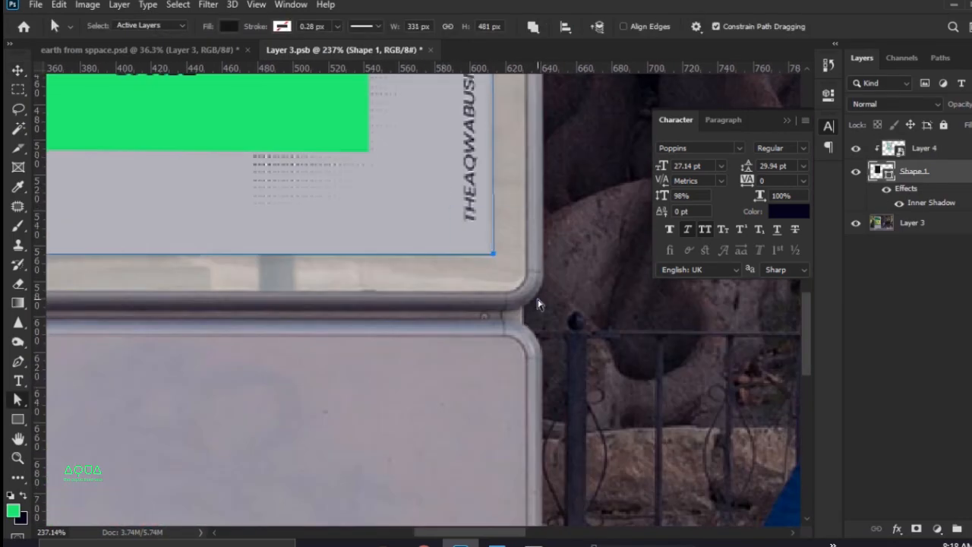
pyautogui.scroll(-5, 537, 304)
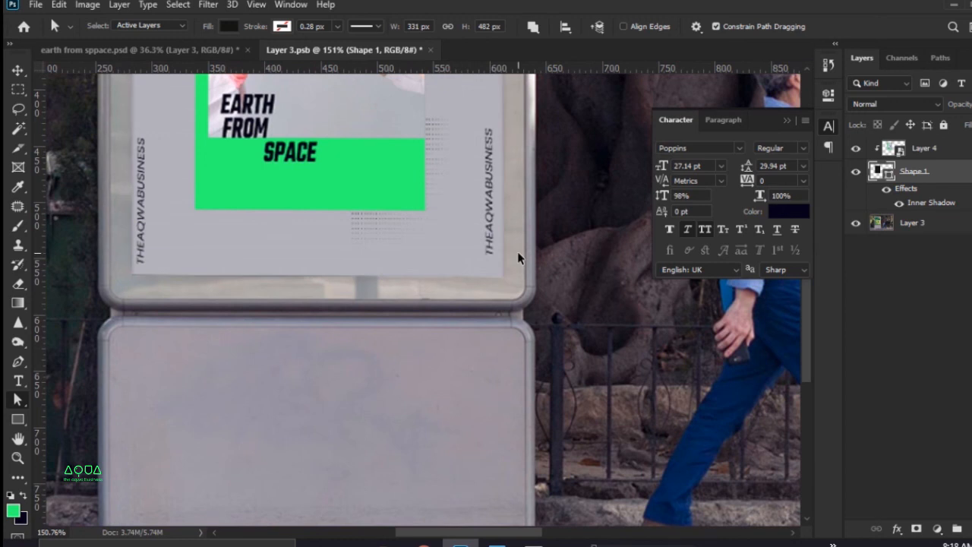
# Step: Distort the design layer's top-right corner slightly outward to cover the right edge of the poster shape
pyautogui.scroll(-4, 519, 258)
pyautogui.scroll(2, 437, 257)
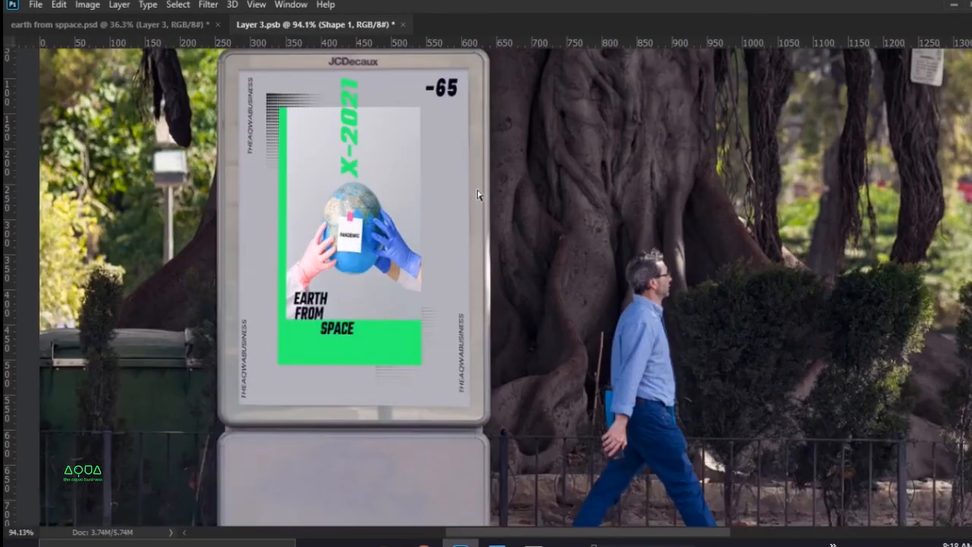
pyautogui.scroll(1, 480, 195)
pyautogui.scroll(4, 480, 194)
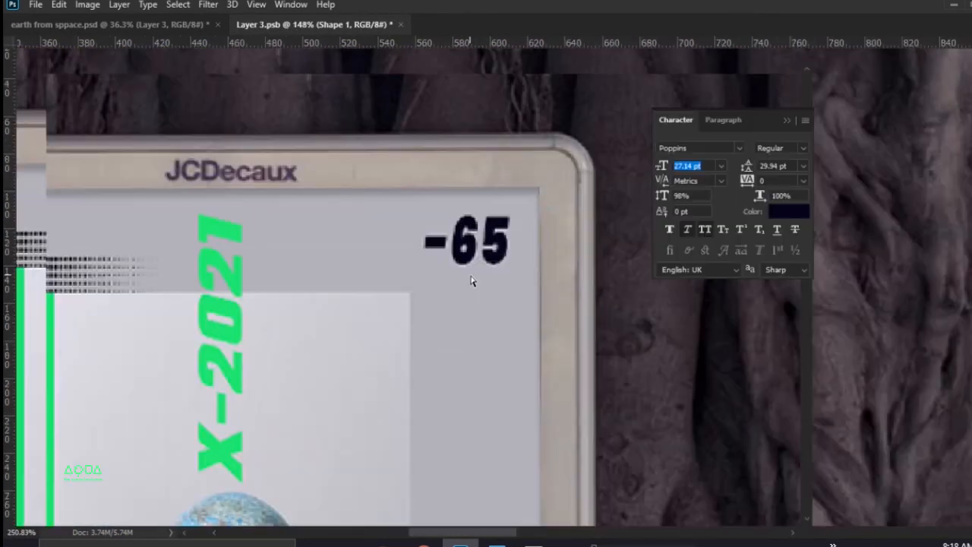
pyautogui.hotkey('ctrl', 't')
pyautogui.click(708, 26)
pyautogui.scroll(4, 524, 239)
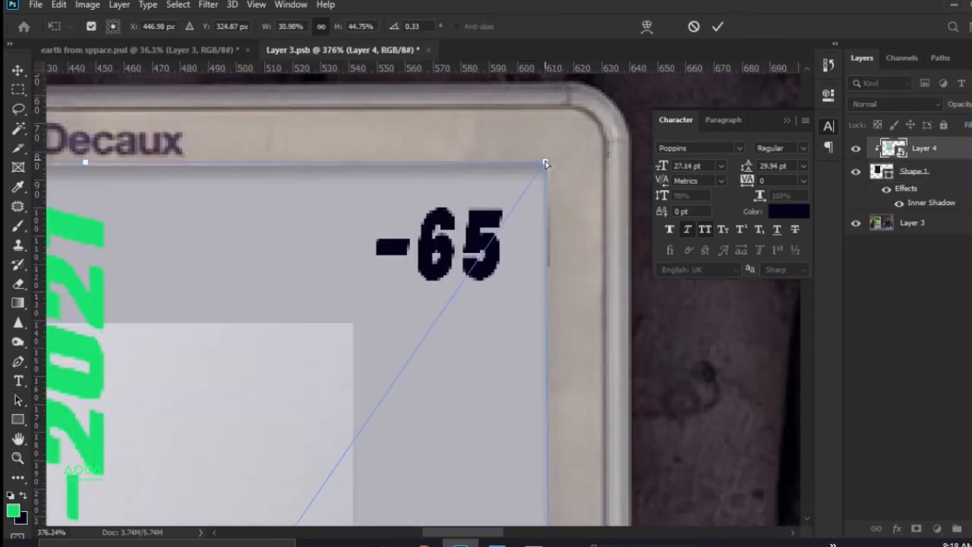
pyautogui.moveTo(545, 162); pyautogui.dragTo(551, 162)
pyautogui.press('Return')
pyautogui.press('a')
pyautogui.press('Tab')
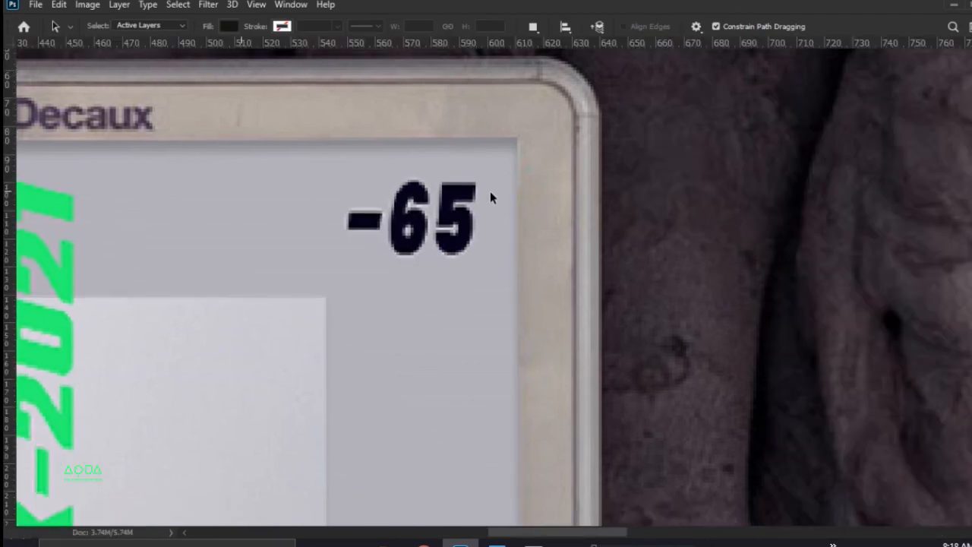
pyautogui.press('Tab')
pyautogui.scroll(-8, 490, 191)
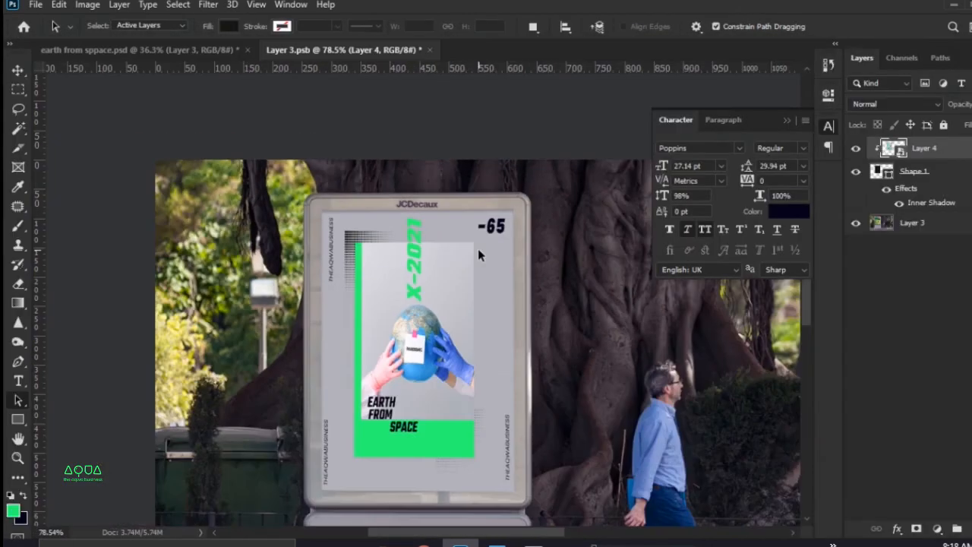
pyautogui.press('Tab')
pyautogui.moveTo(484, 346); pyautogui.dragTo(487, 245)
pyautogui.scroll(-2, 475, 204)
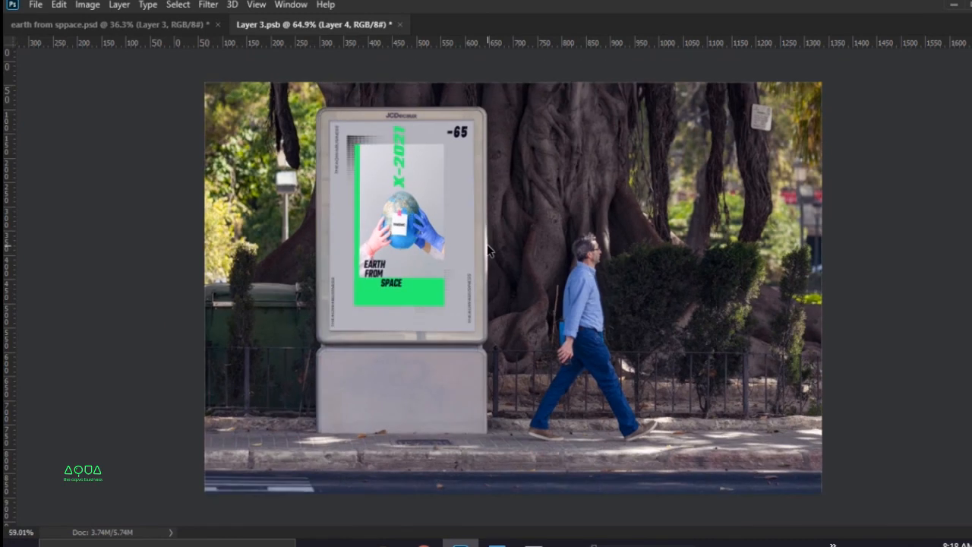